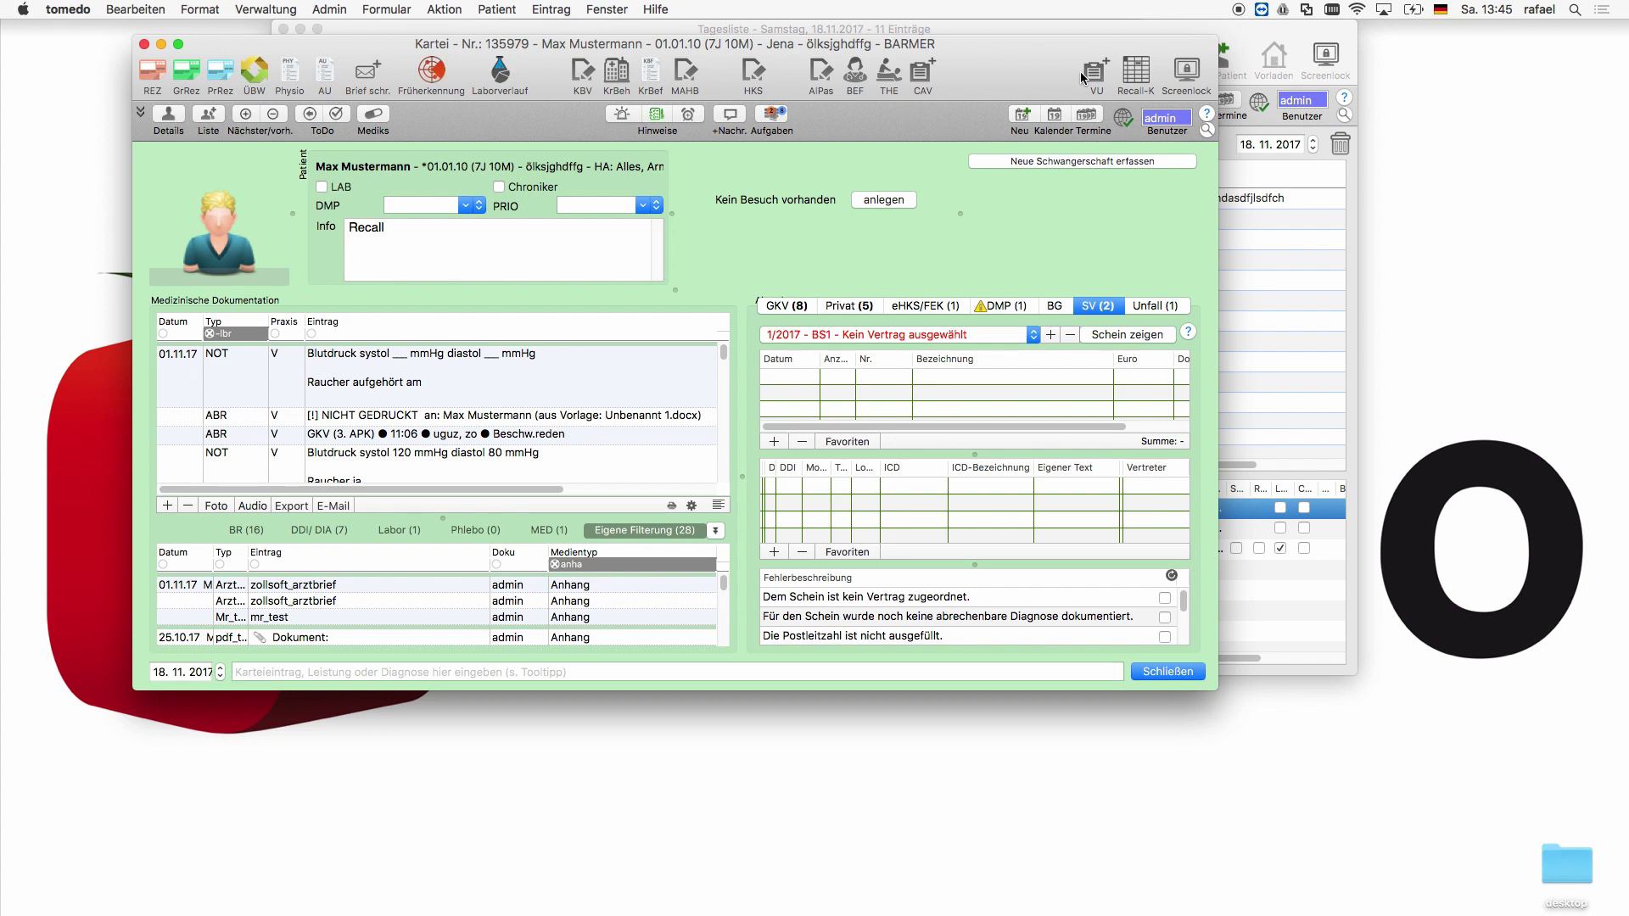
# Add a VU entry to the patient's chart dated +1 Monat with the examination HZV-Vorsorge, and reopen it to check its details.
pyautogui.click(1093, 71)
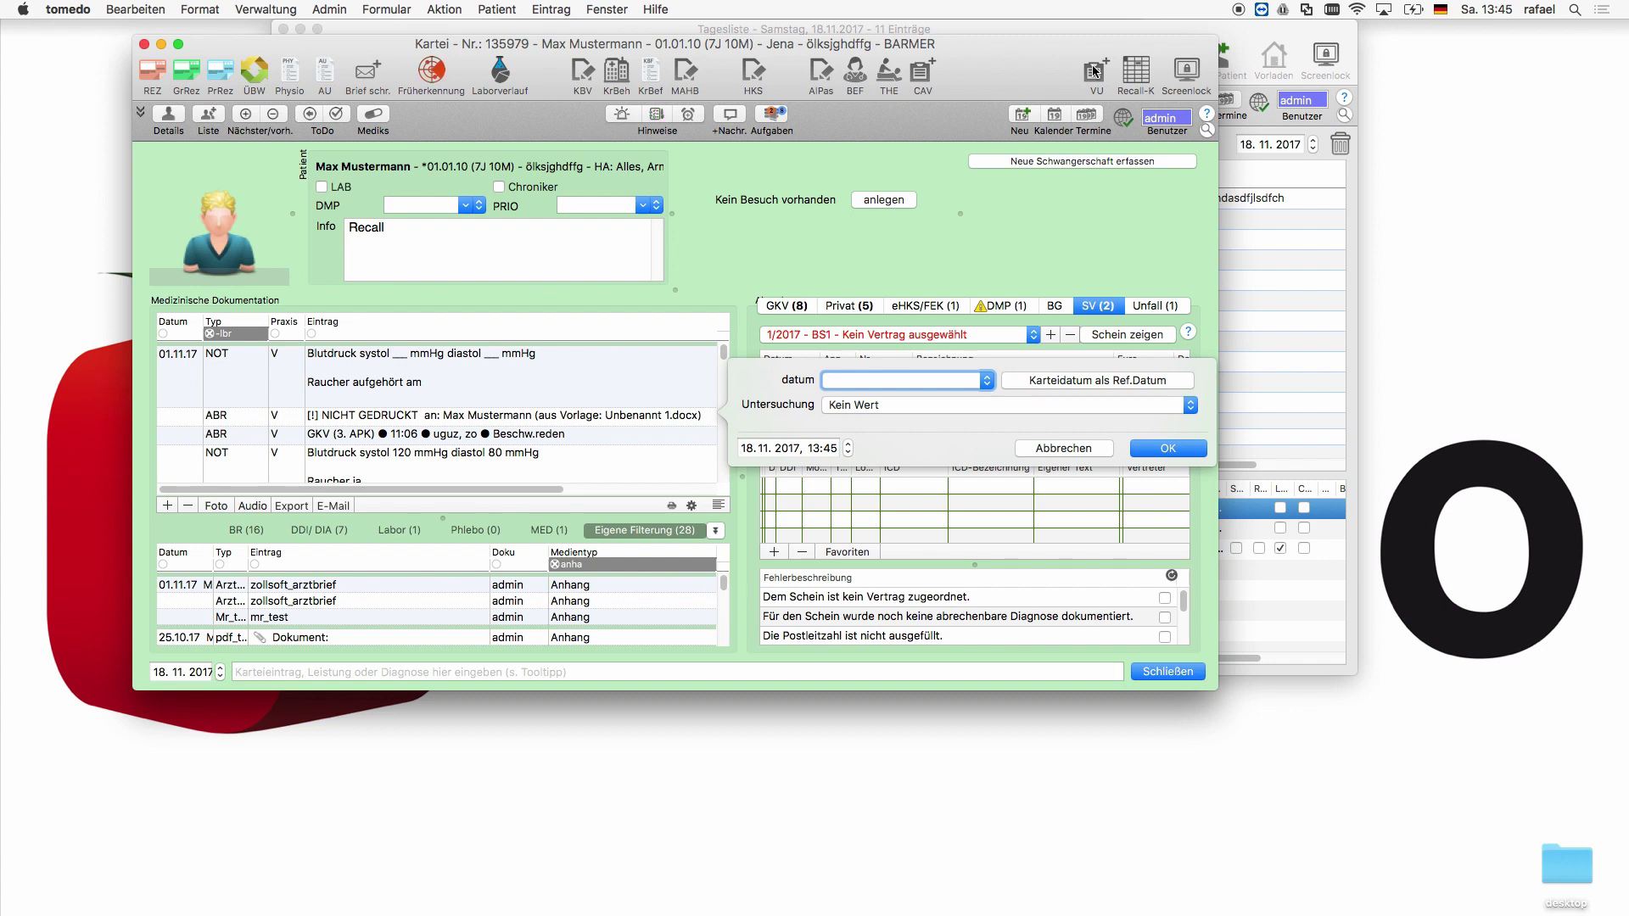
pyautogui.click(982, 381)
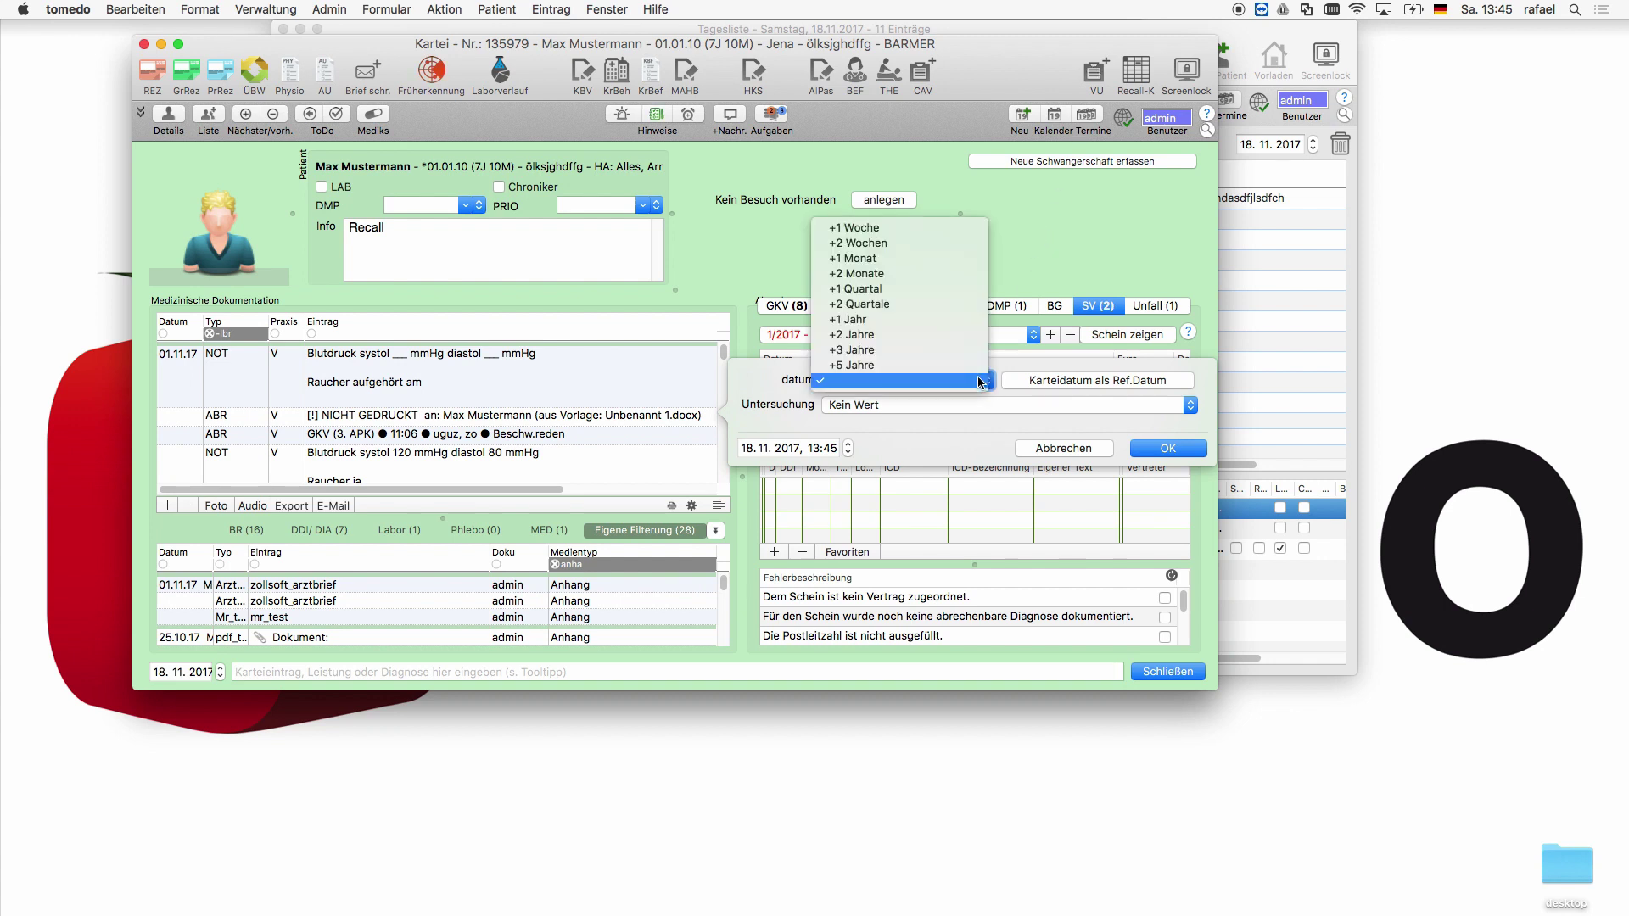
pyautogui.click(945, 259)
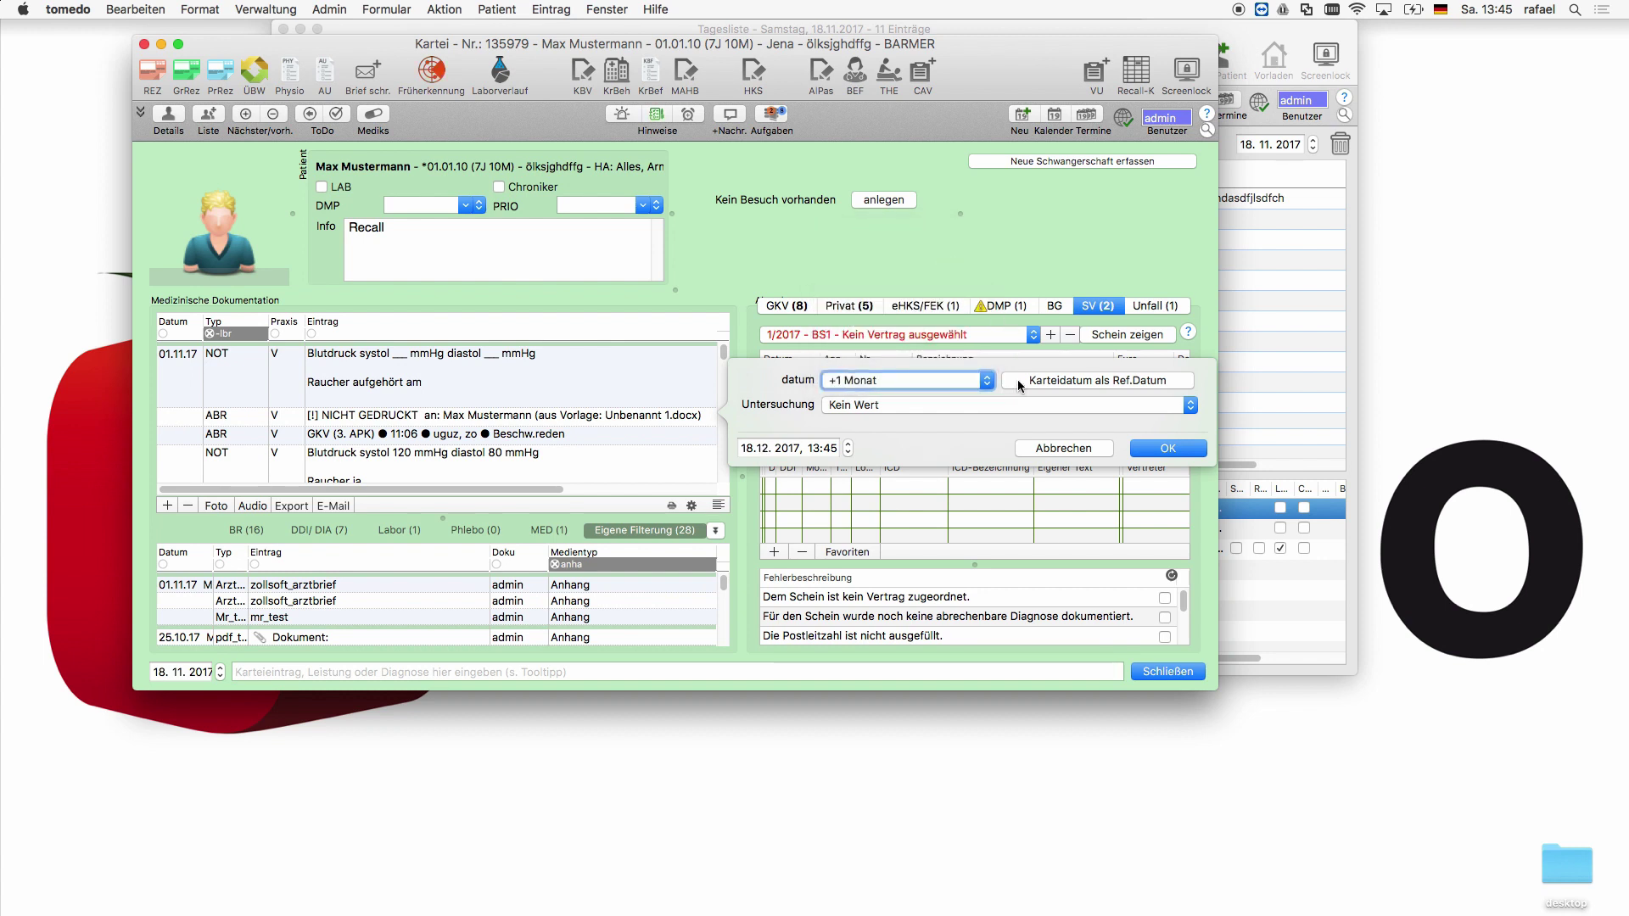
pyautogui.click(1005, 406)
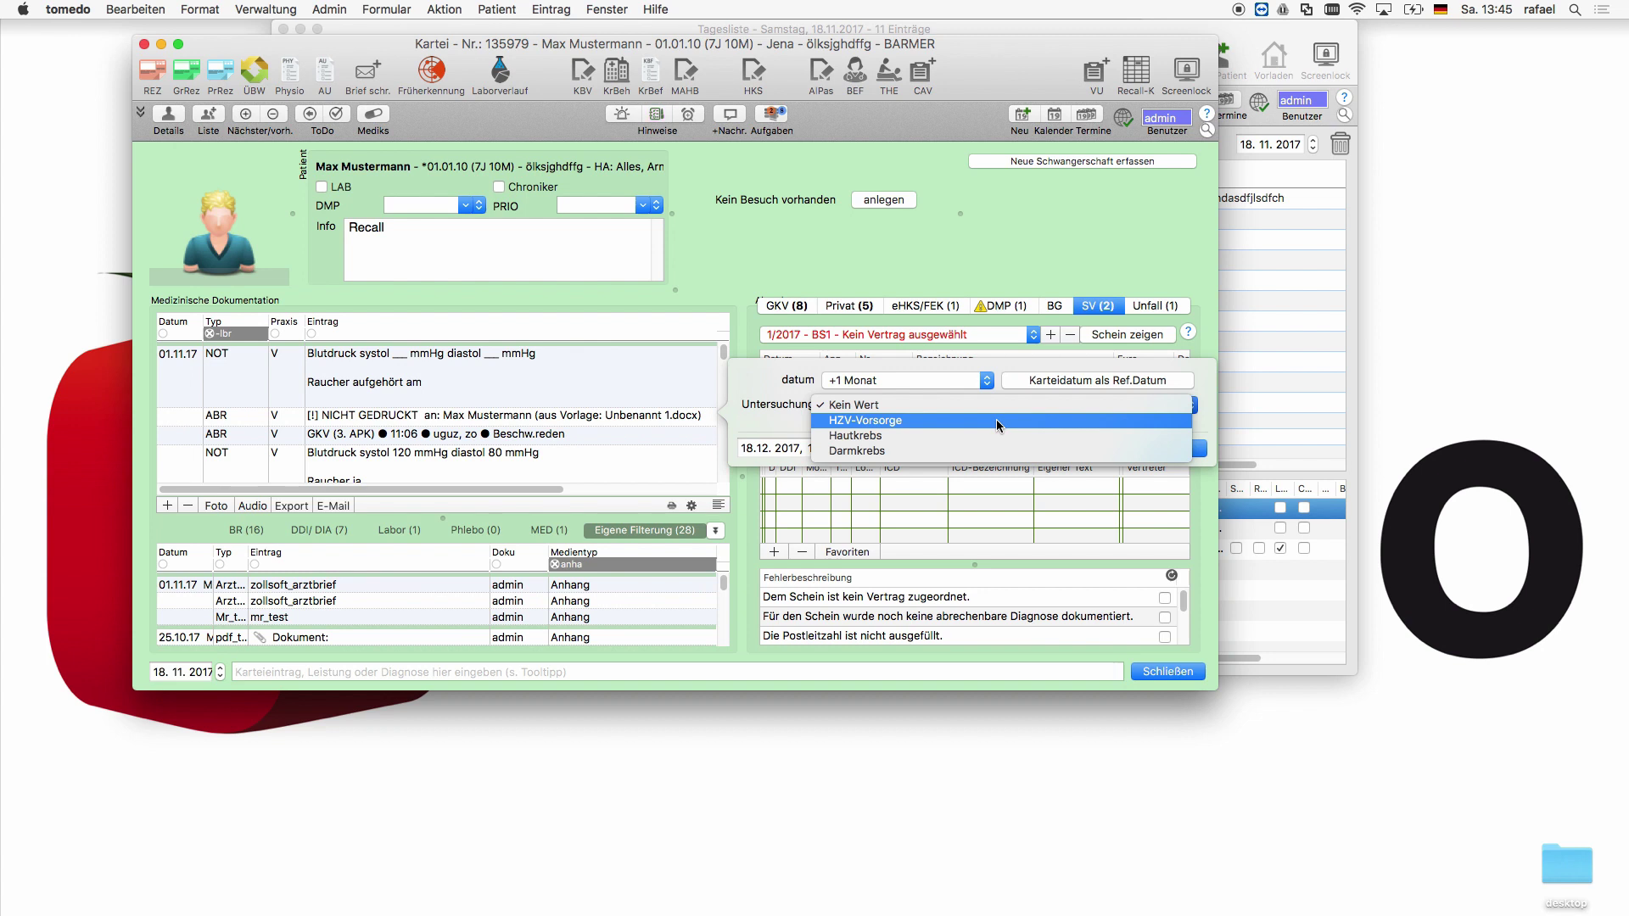
pyautogui.click(996, 419)
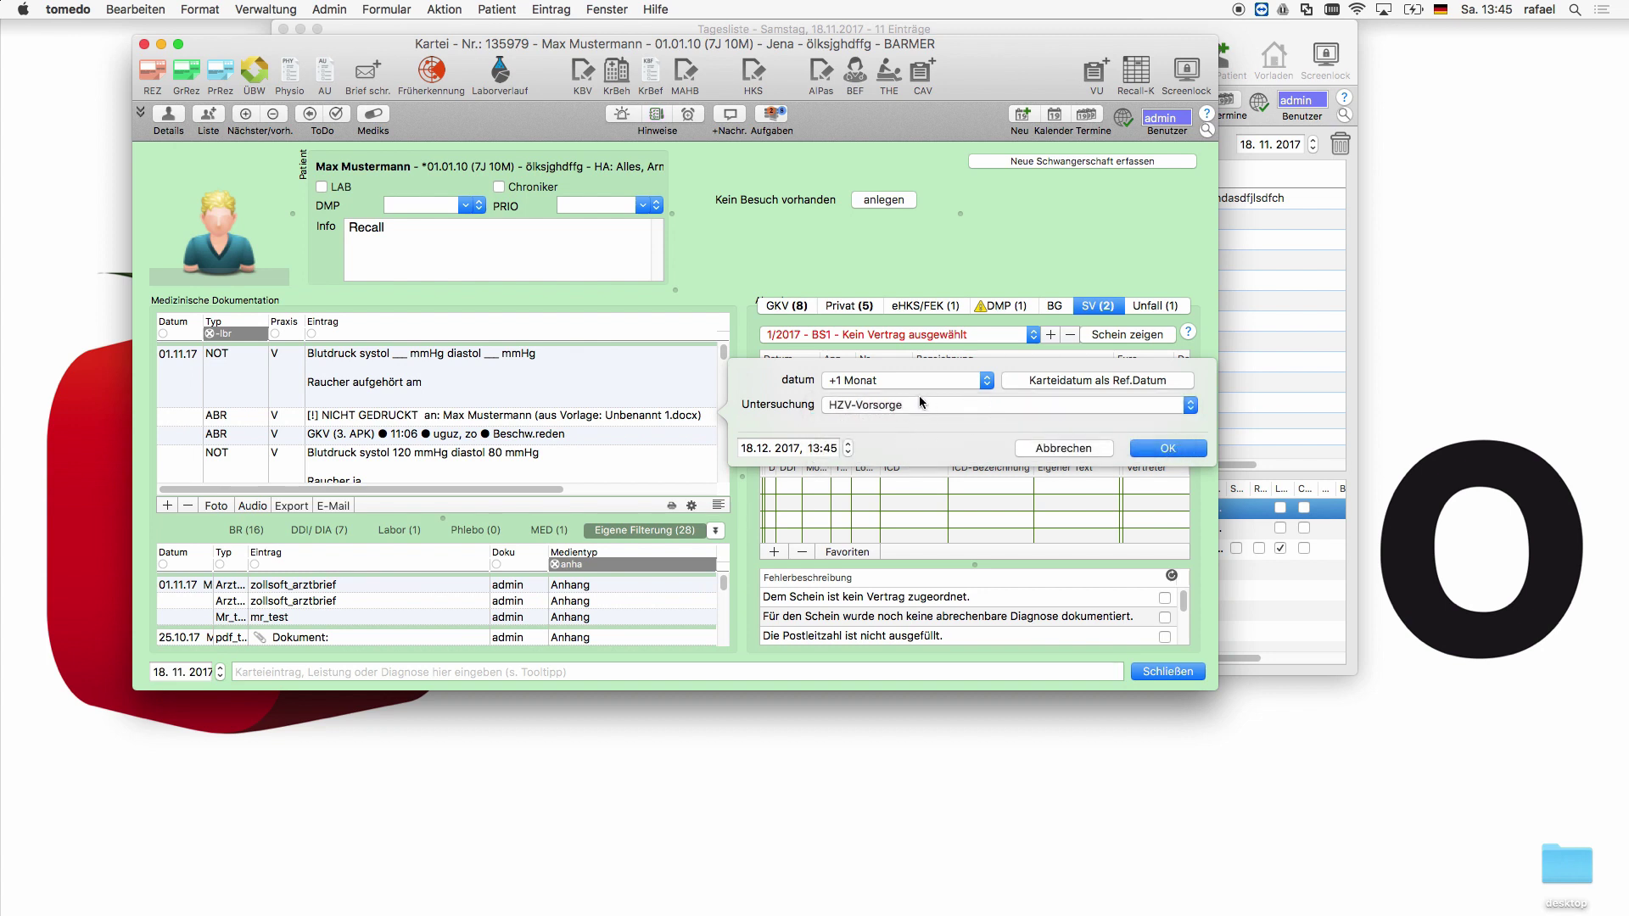
pyautogui.click(1033, 384)
pyautogui.click(1138, 449)
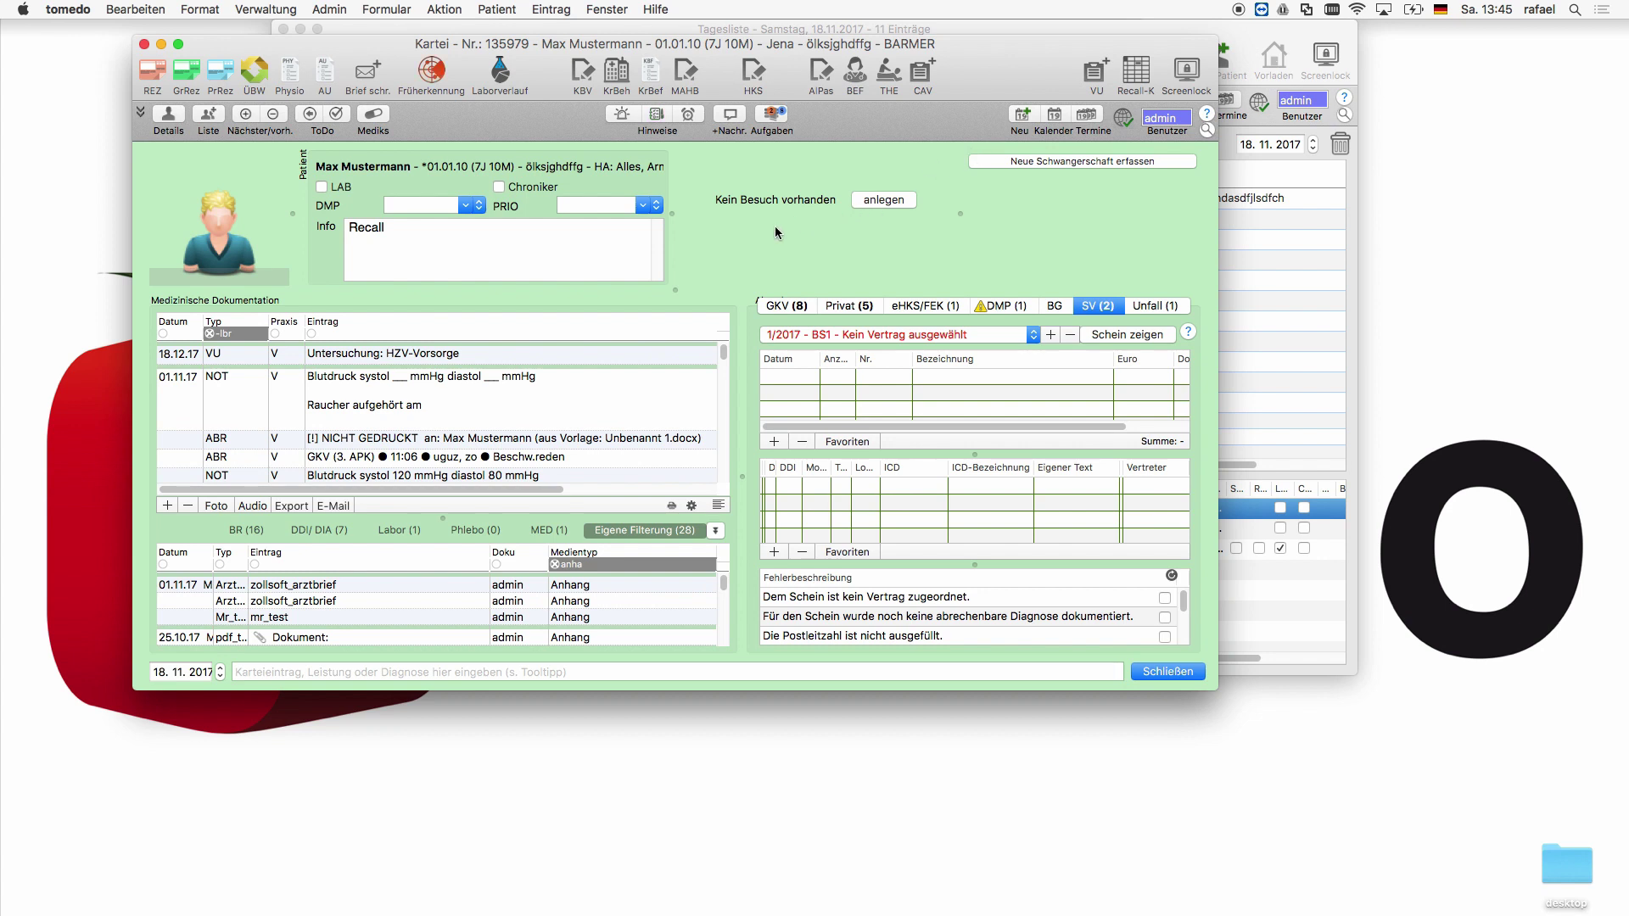
pyautogui.doubleClick(483, 356)
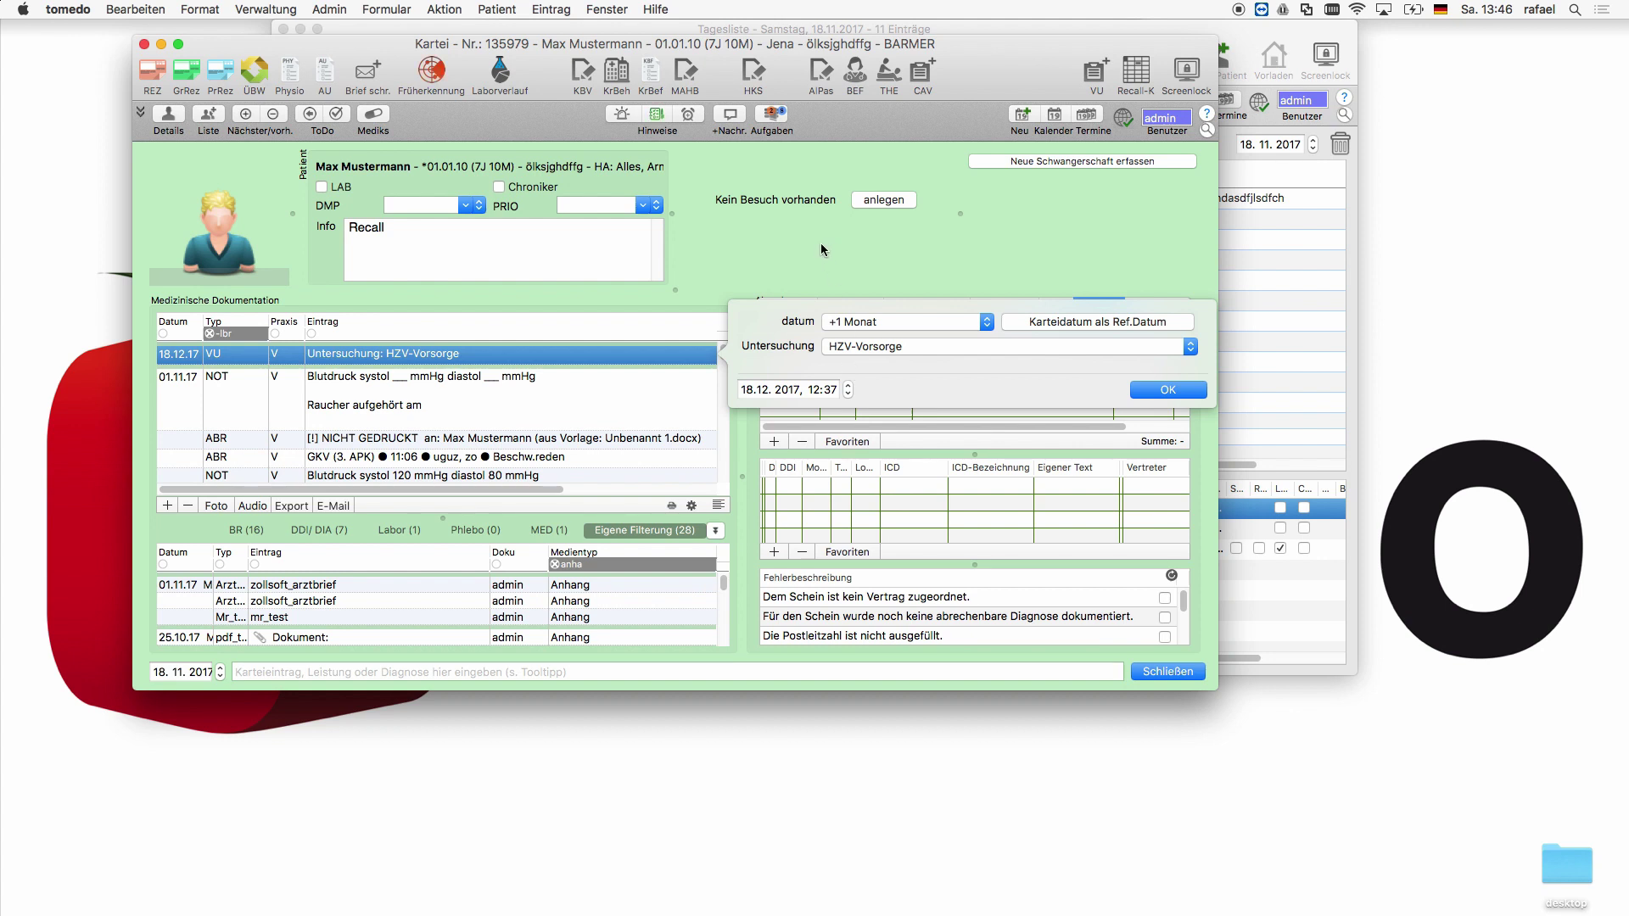
pyautogui.click(1162, 390)
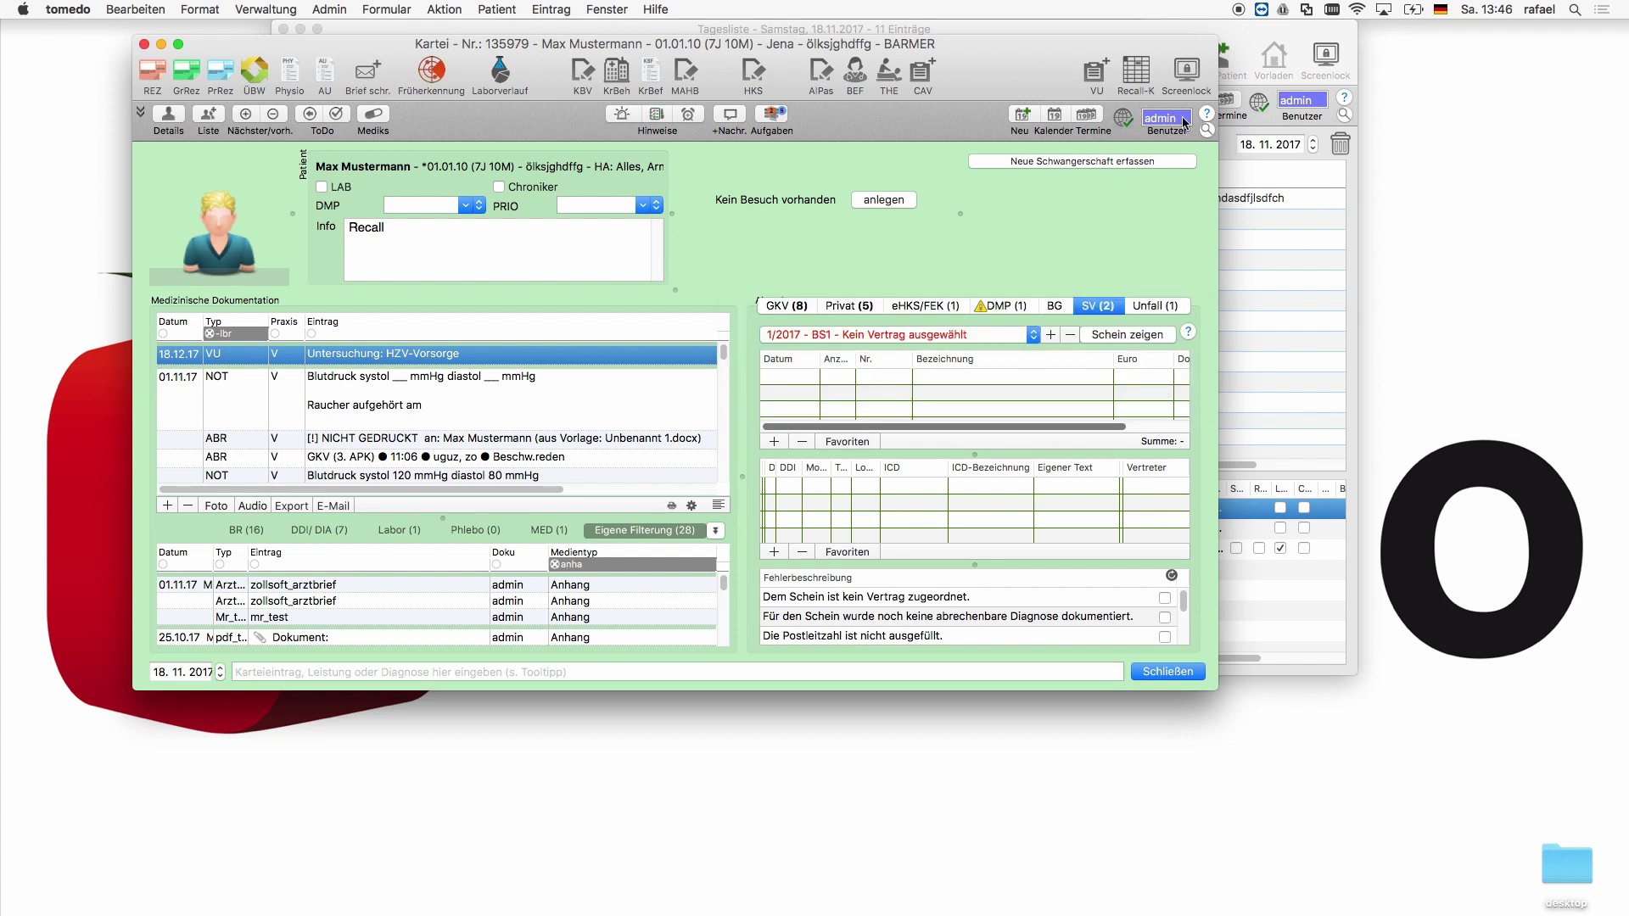
# Open the Recall-K list, filter it to patients with an e-mail address and send them all the Recall 1 e-mail template.
pyautogui.click(1134, 73)
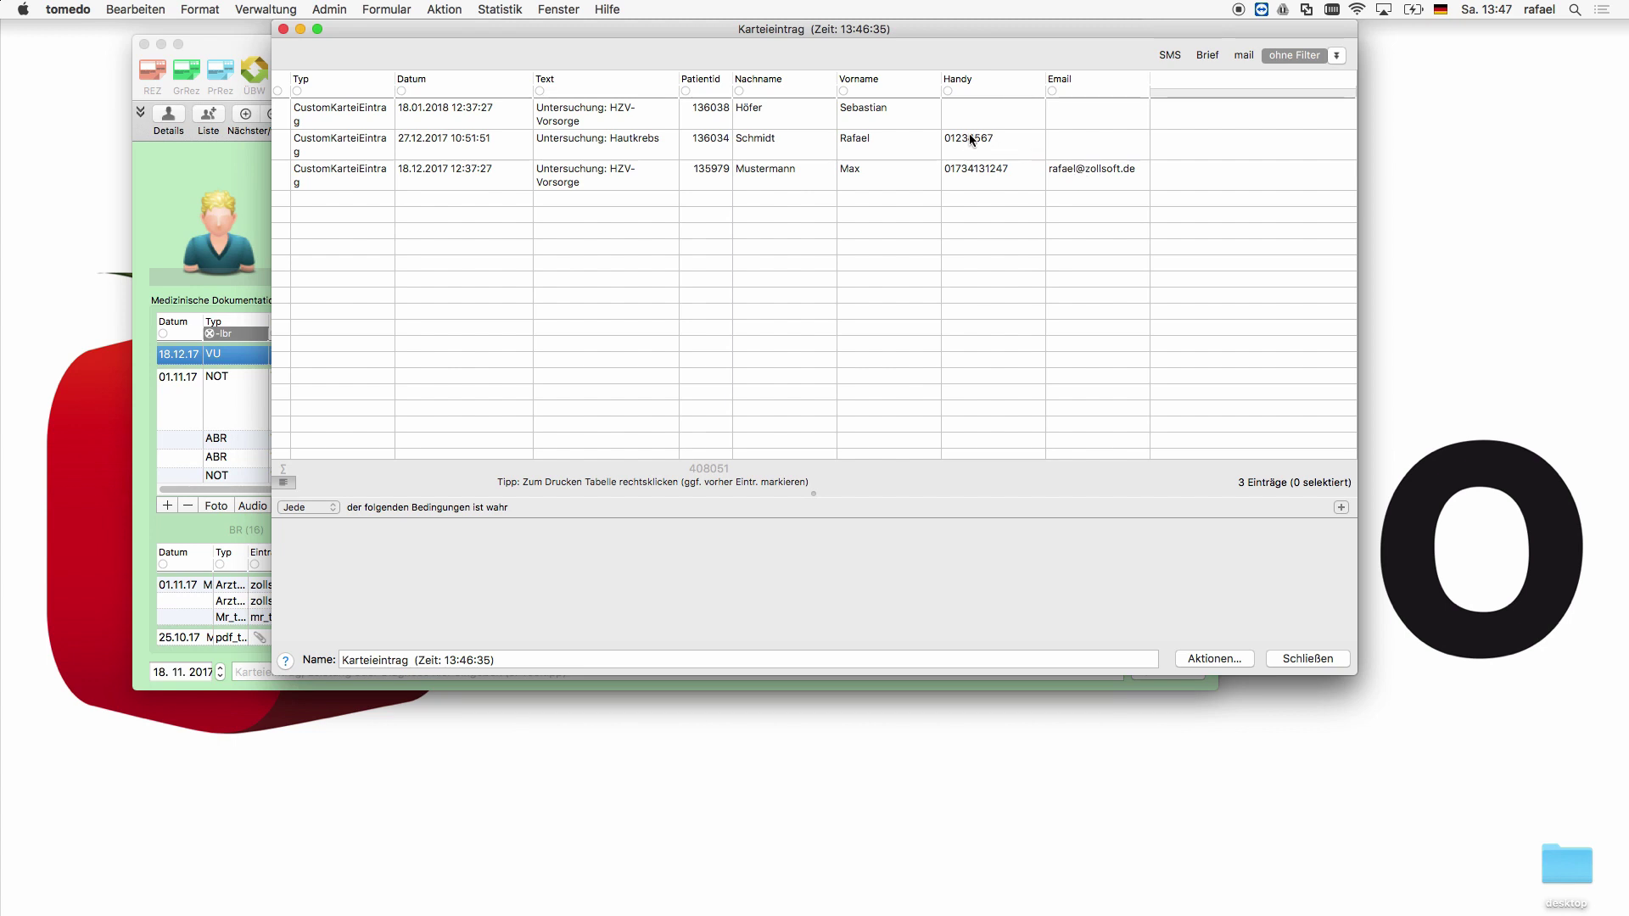
pyautogui.click(1234, 59)
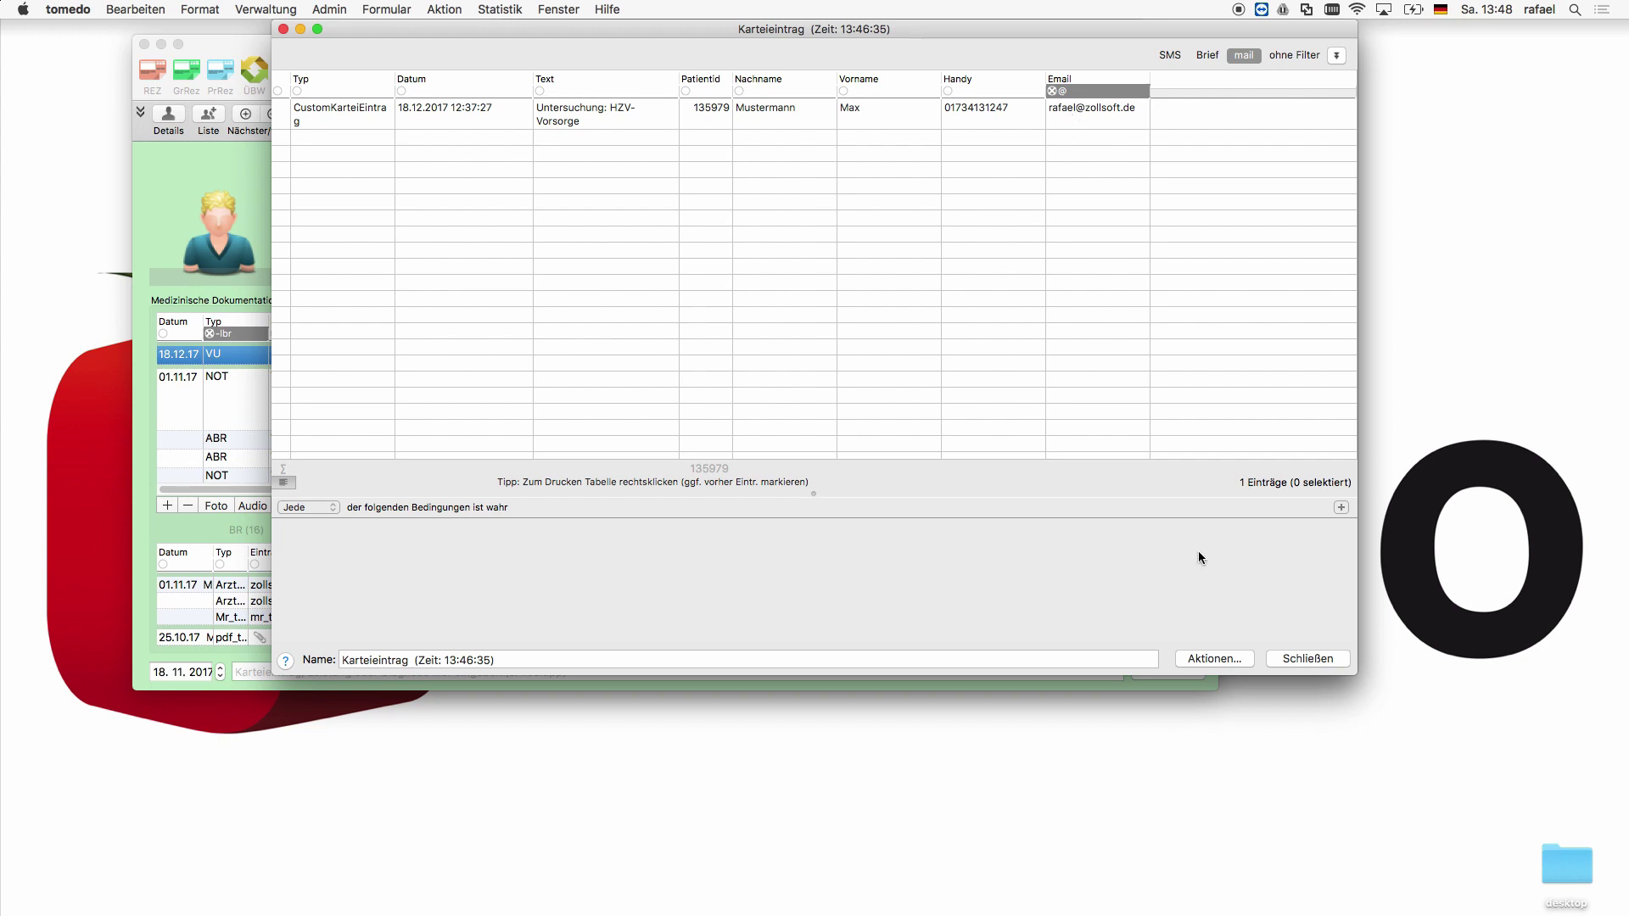
pyautogui.click(1195, 659)
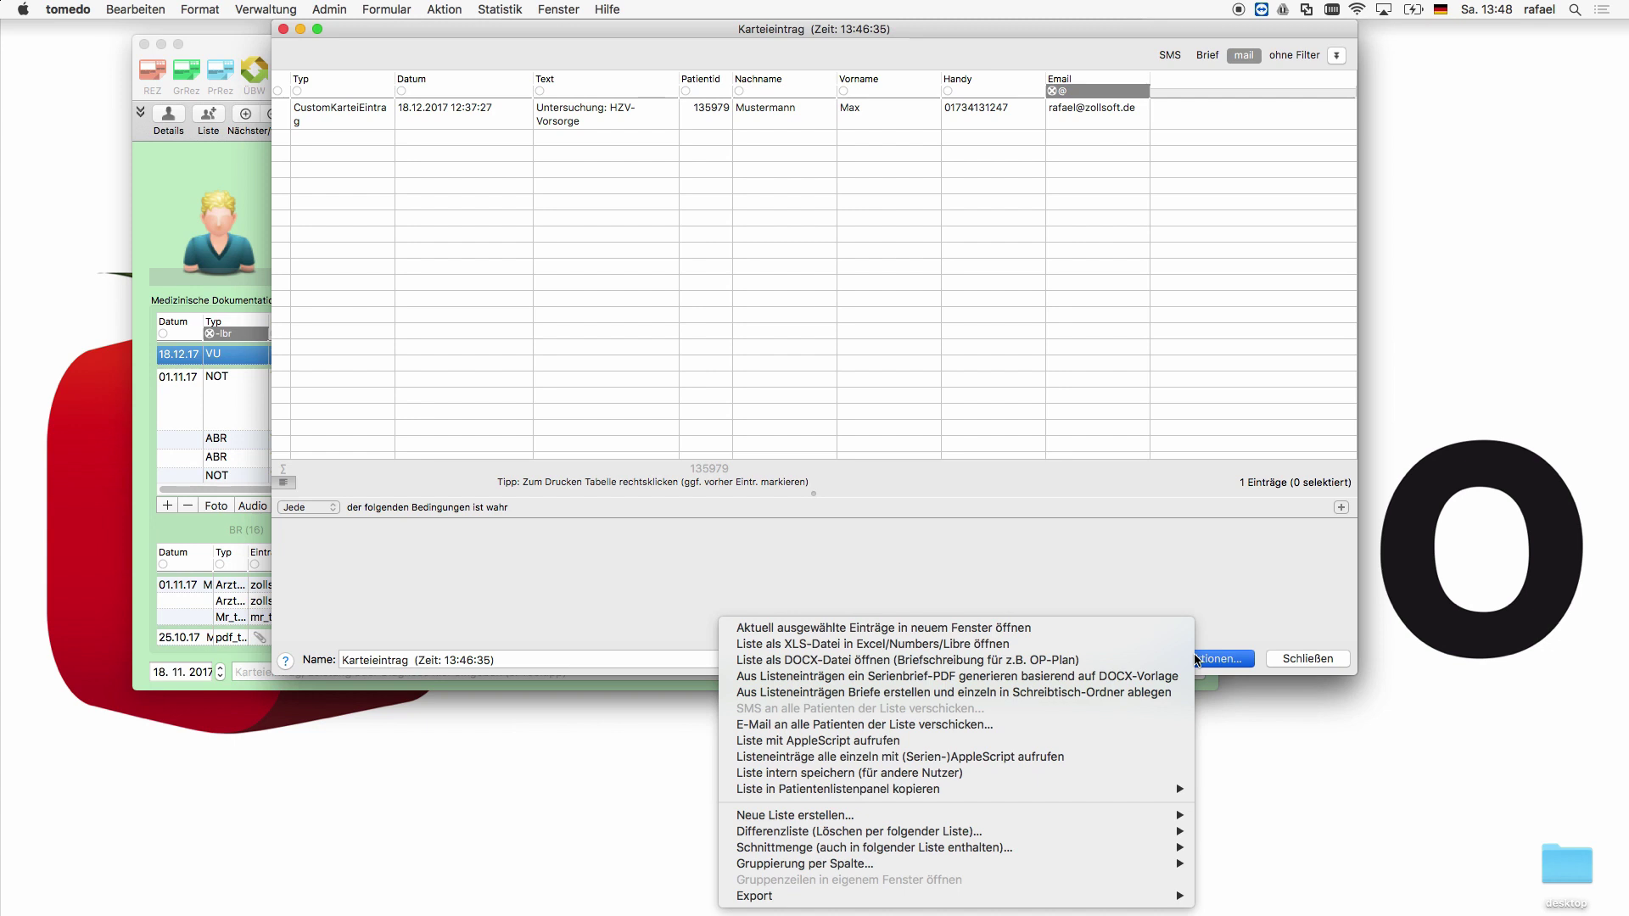
pyautogui.click(1045, 724)
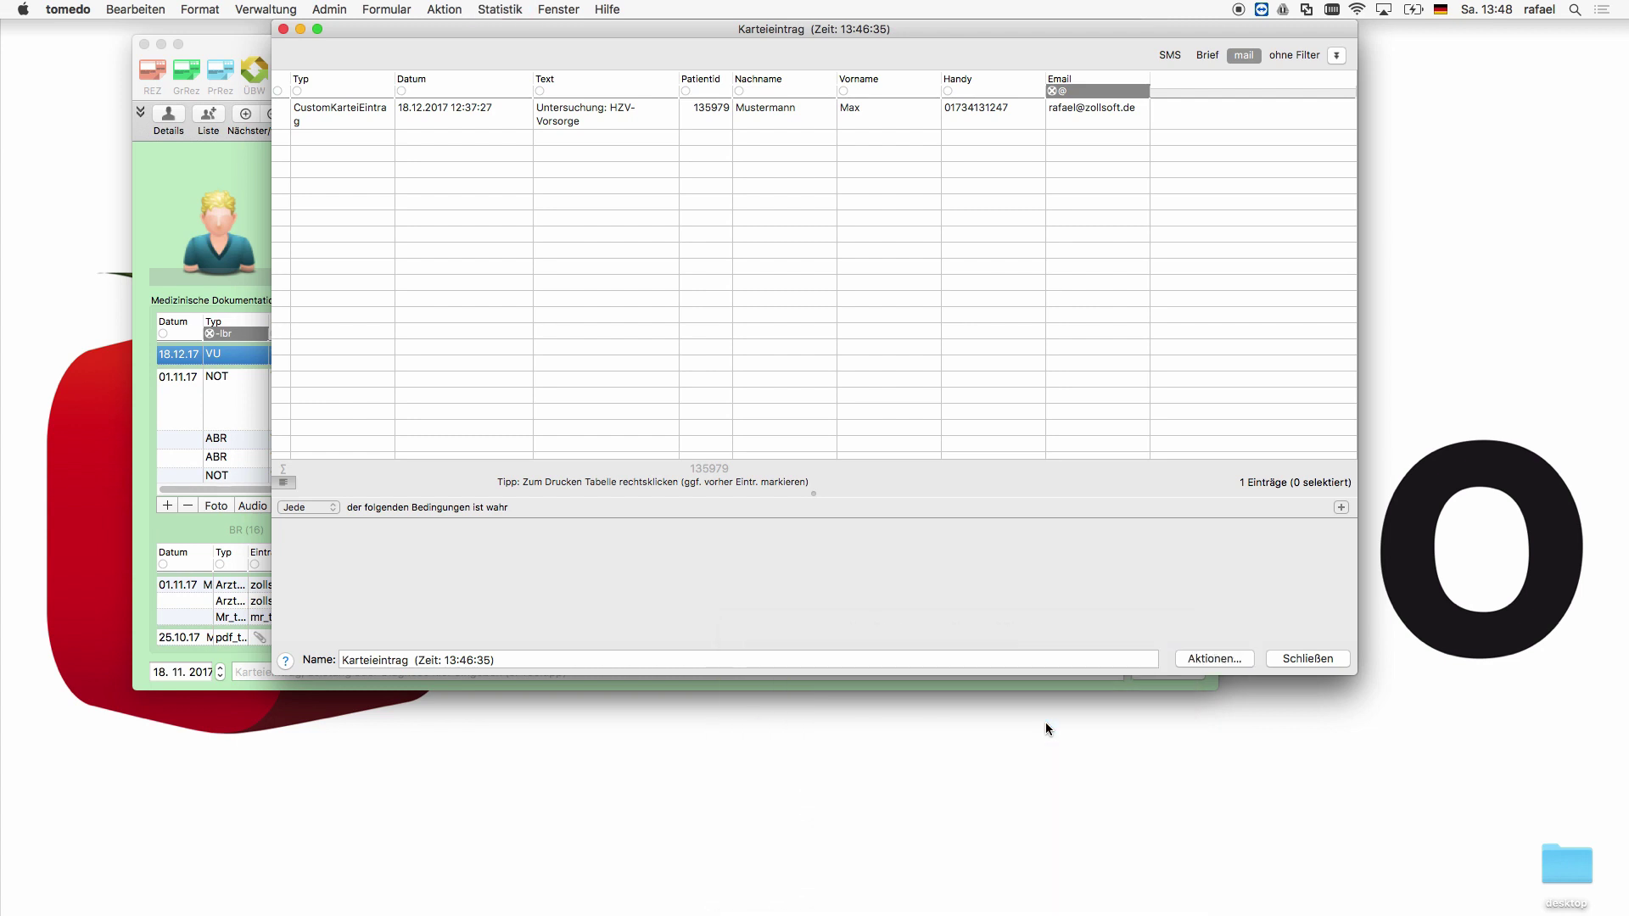
pyautogui.click(890, 292)
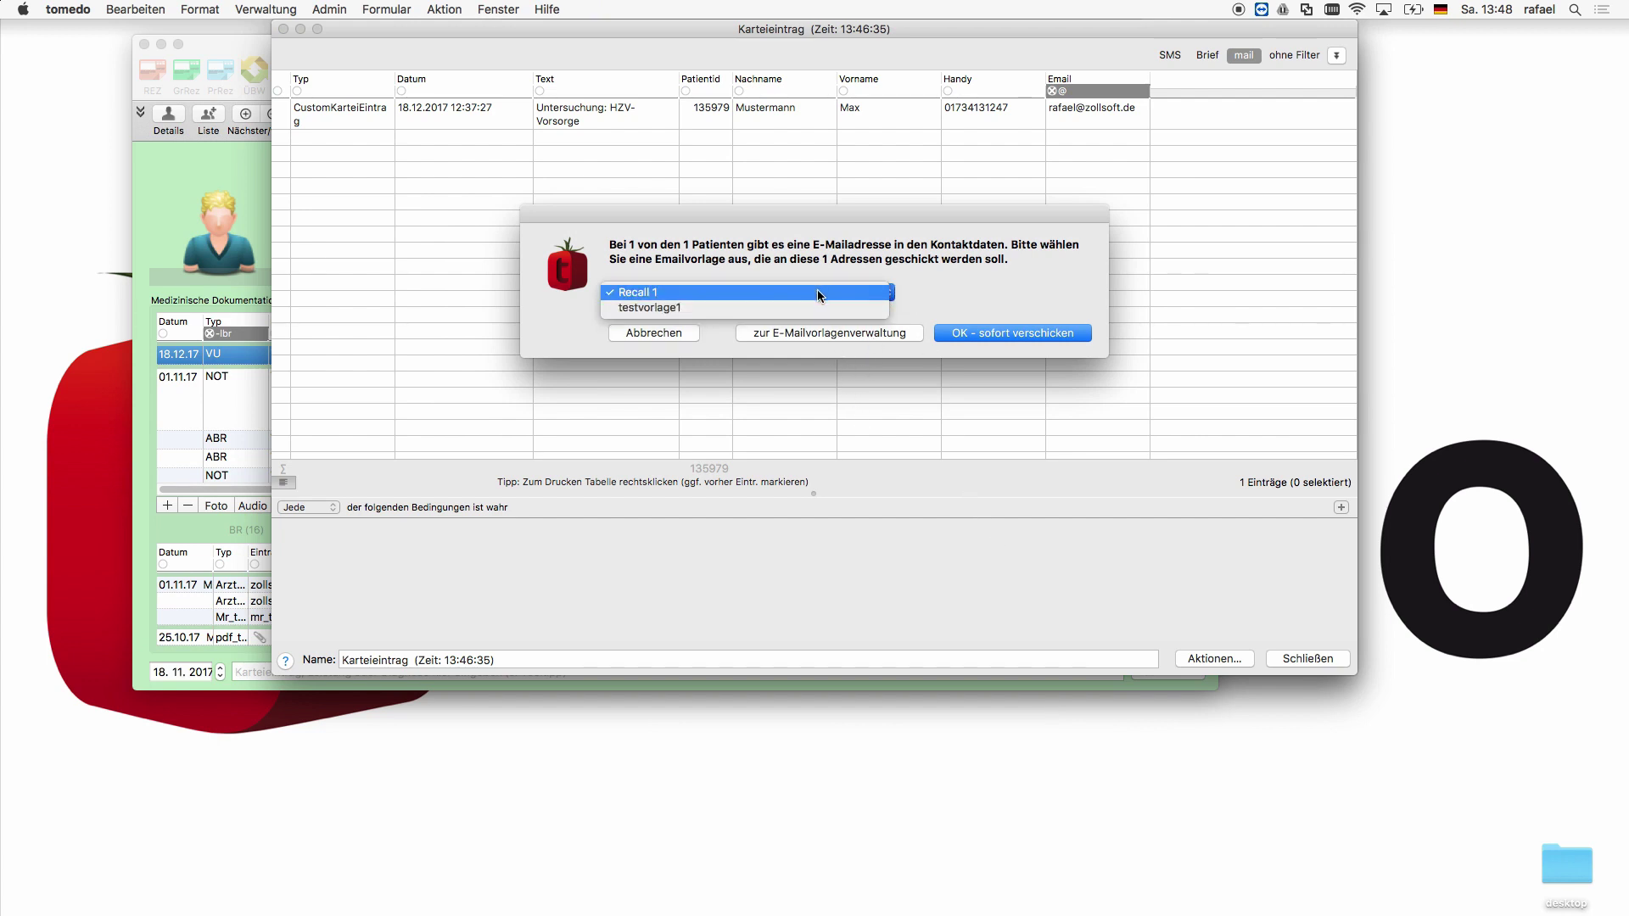
pyautogui.click(819, 293)
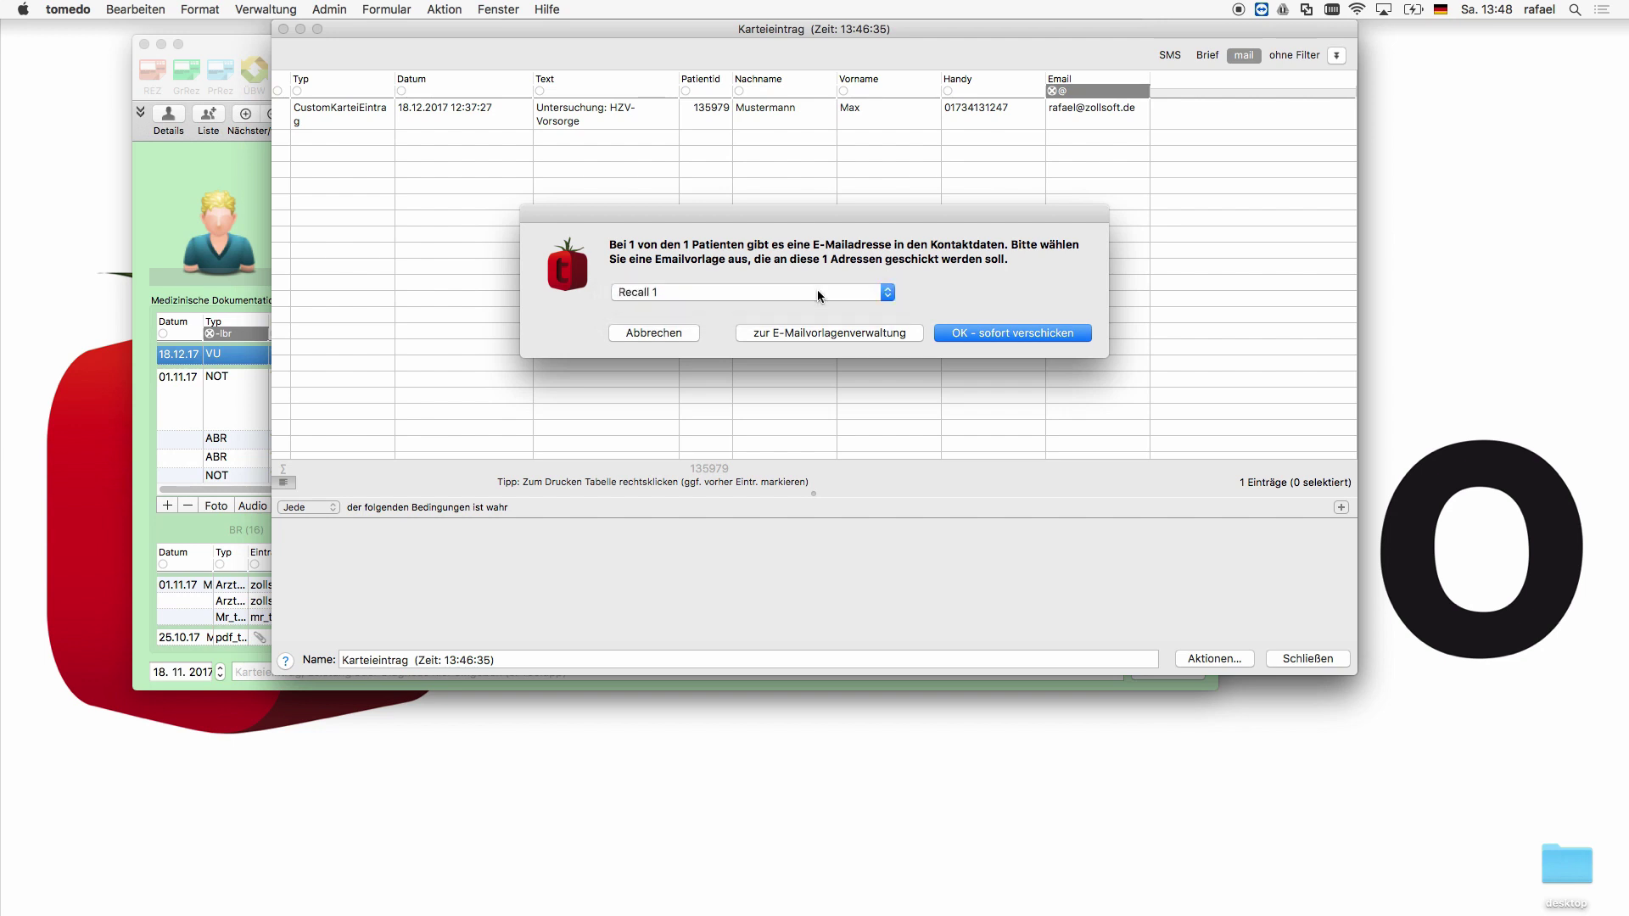
pyautogui.click(979, 335)
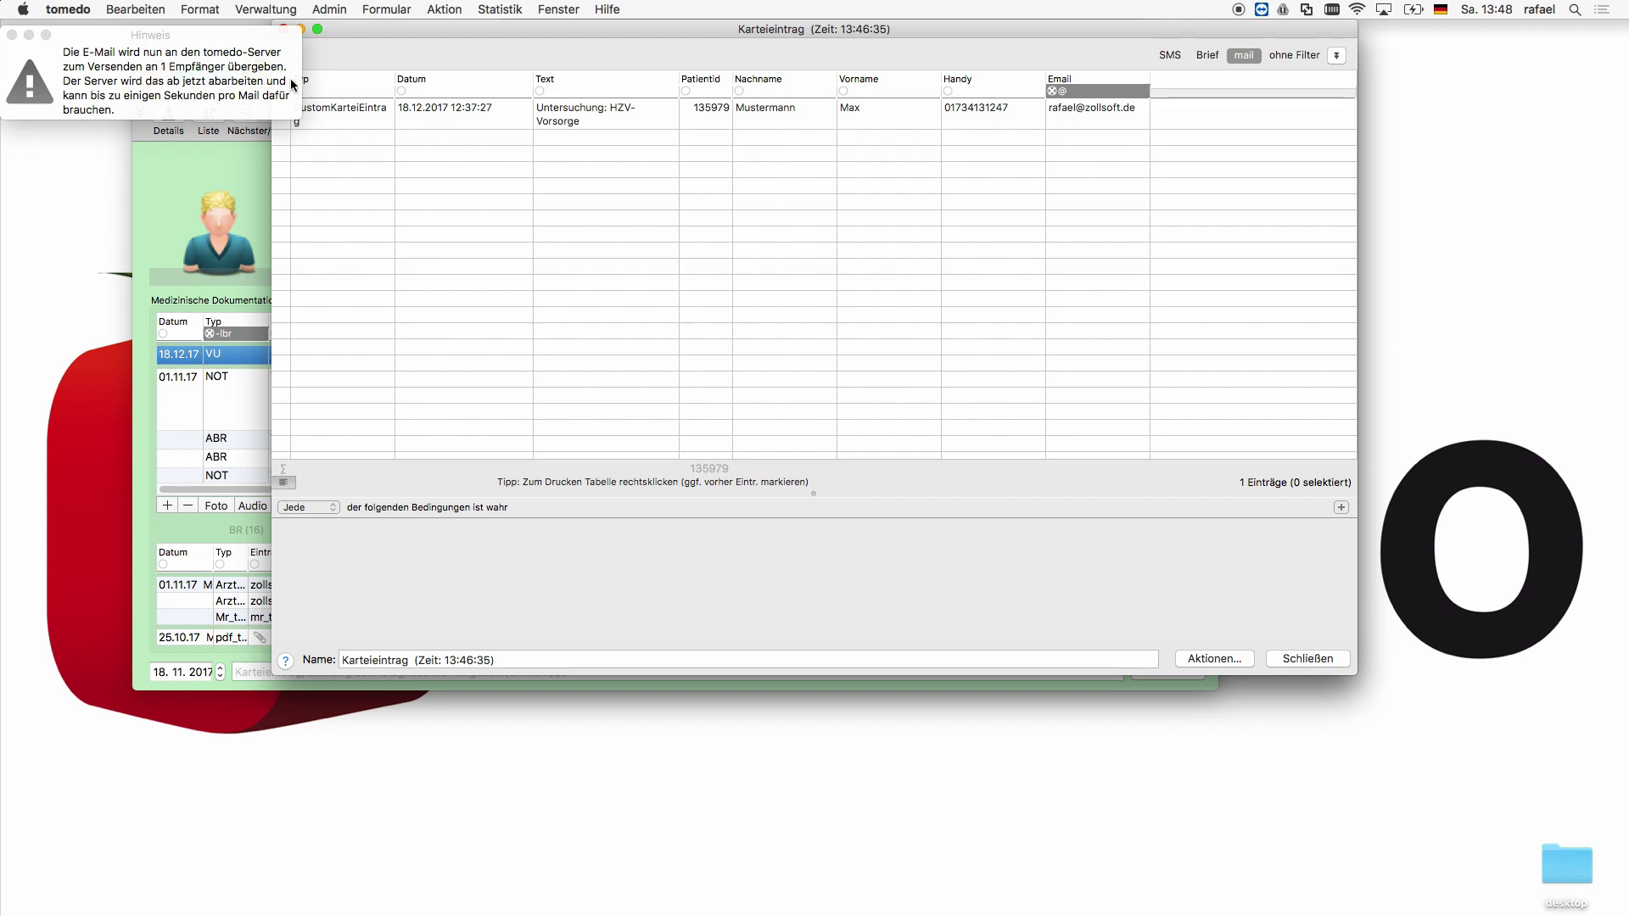
# Filter the recall list to the patients to contact by SMS and review the actions offered for the list.
pyautogui.click(1178, 52)
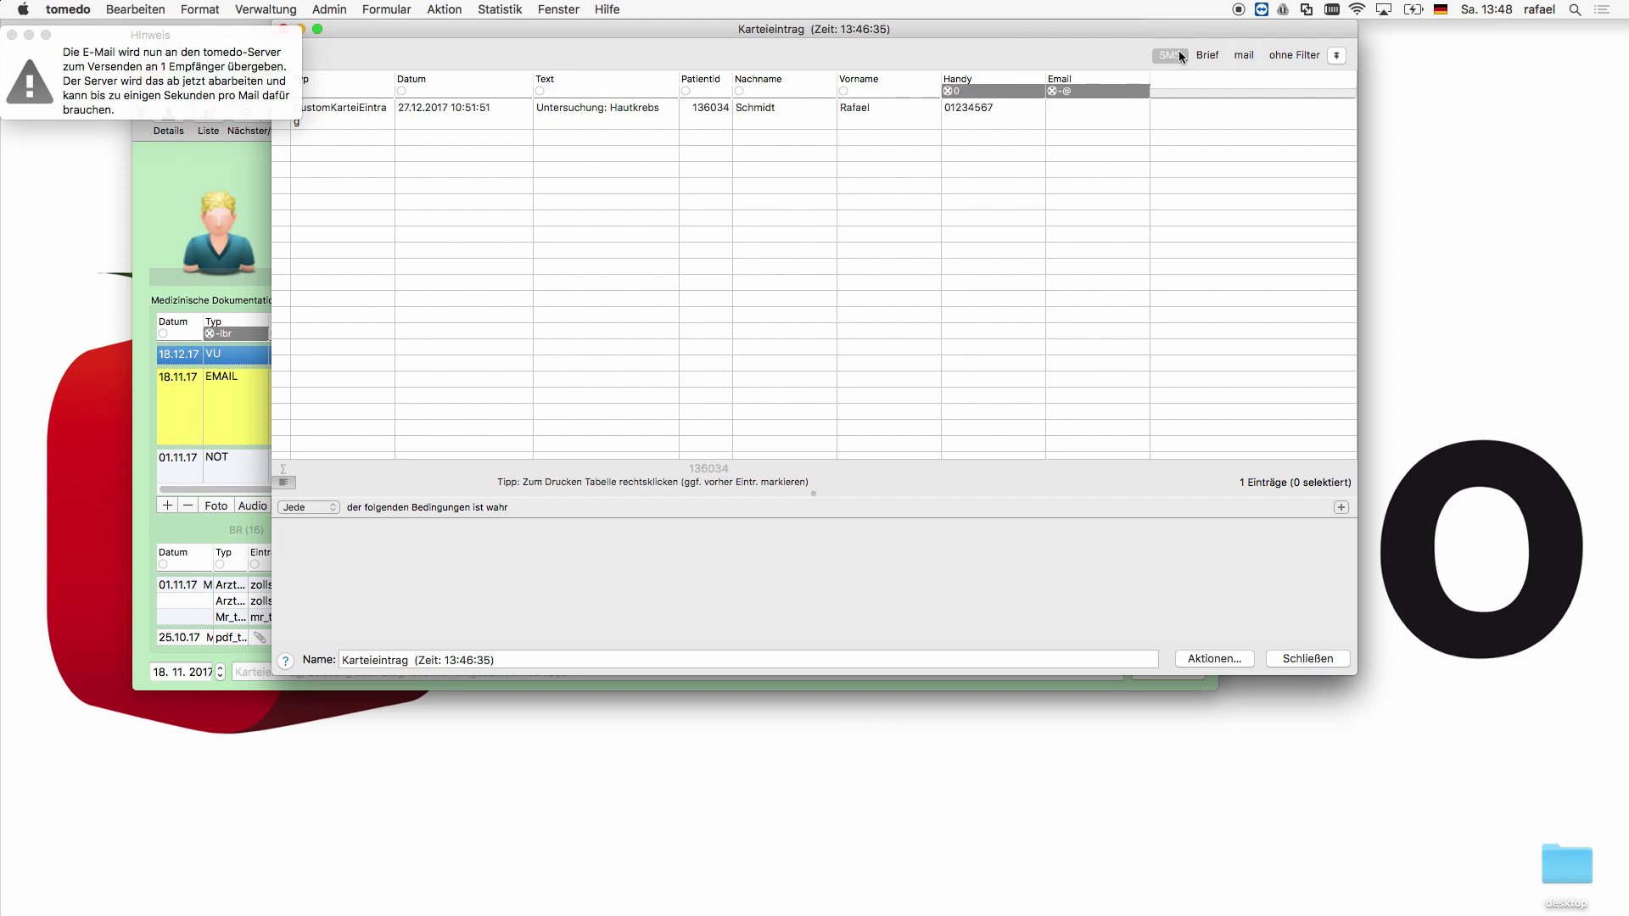
pyautogui.click(1200, 660)
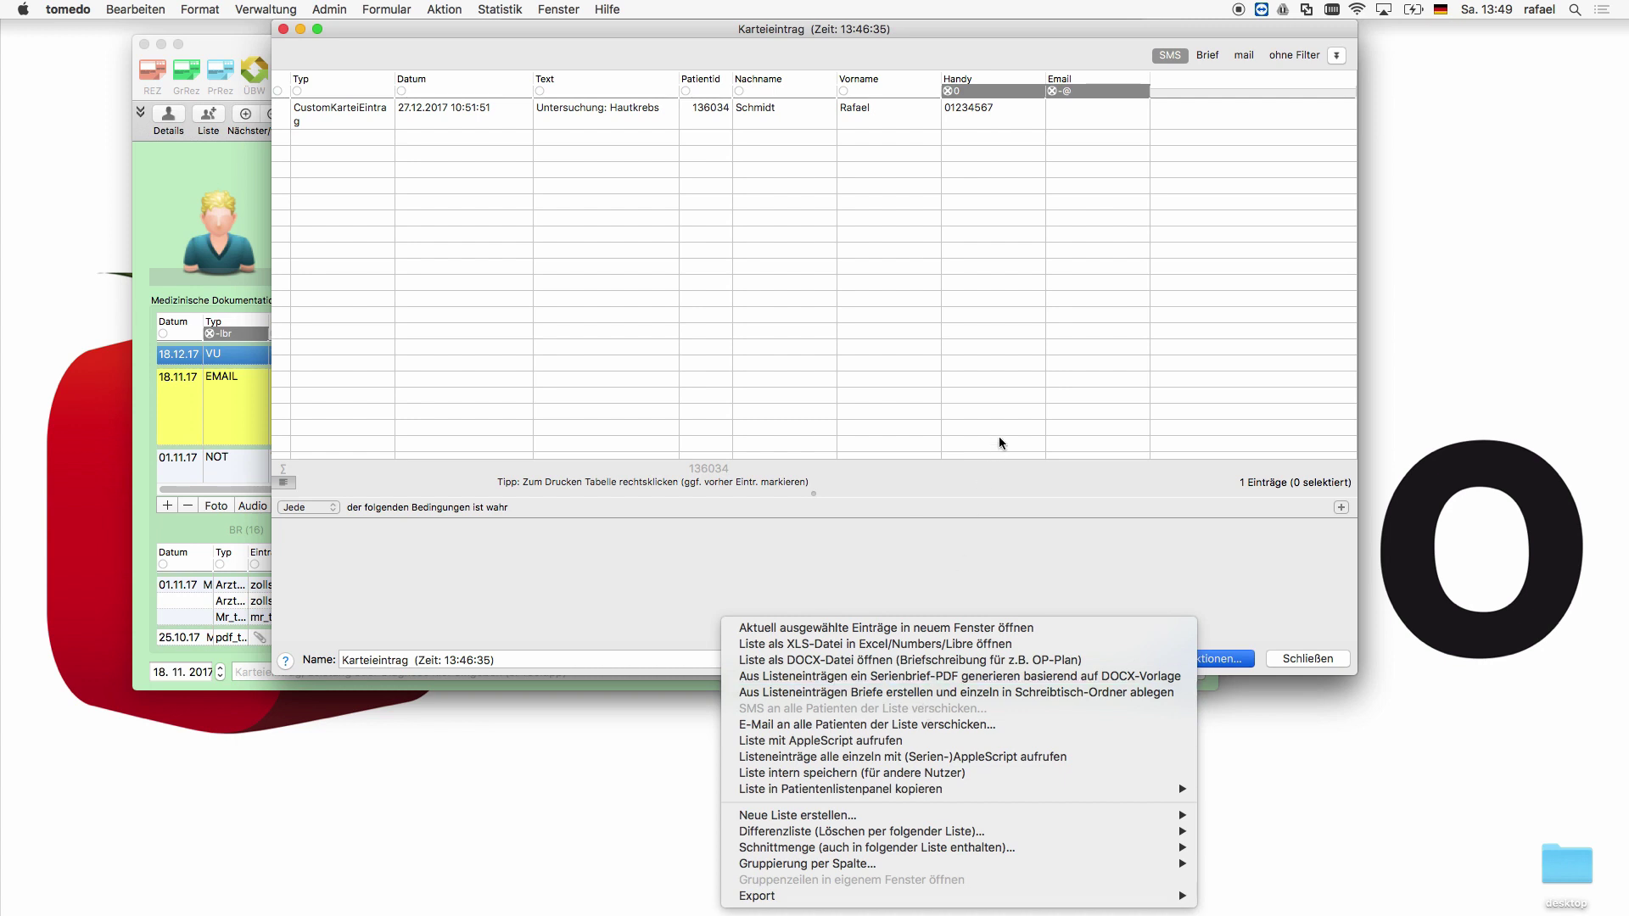
pyautogui.click(1018, 399)
# Filter the recall list to the patients needing a letter, review the serial letter actions and close the list.
pyautogui.click(1204, 55)
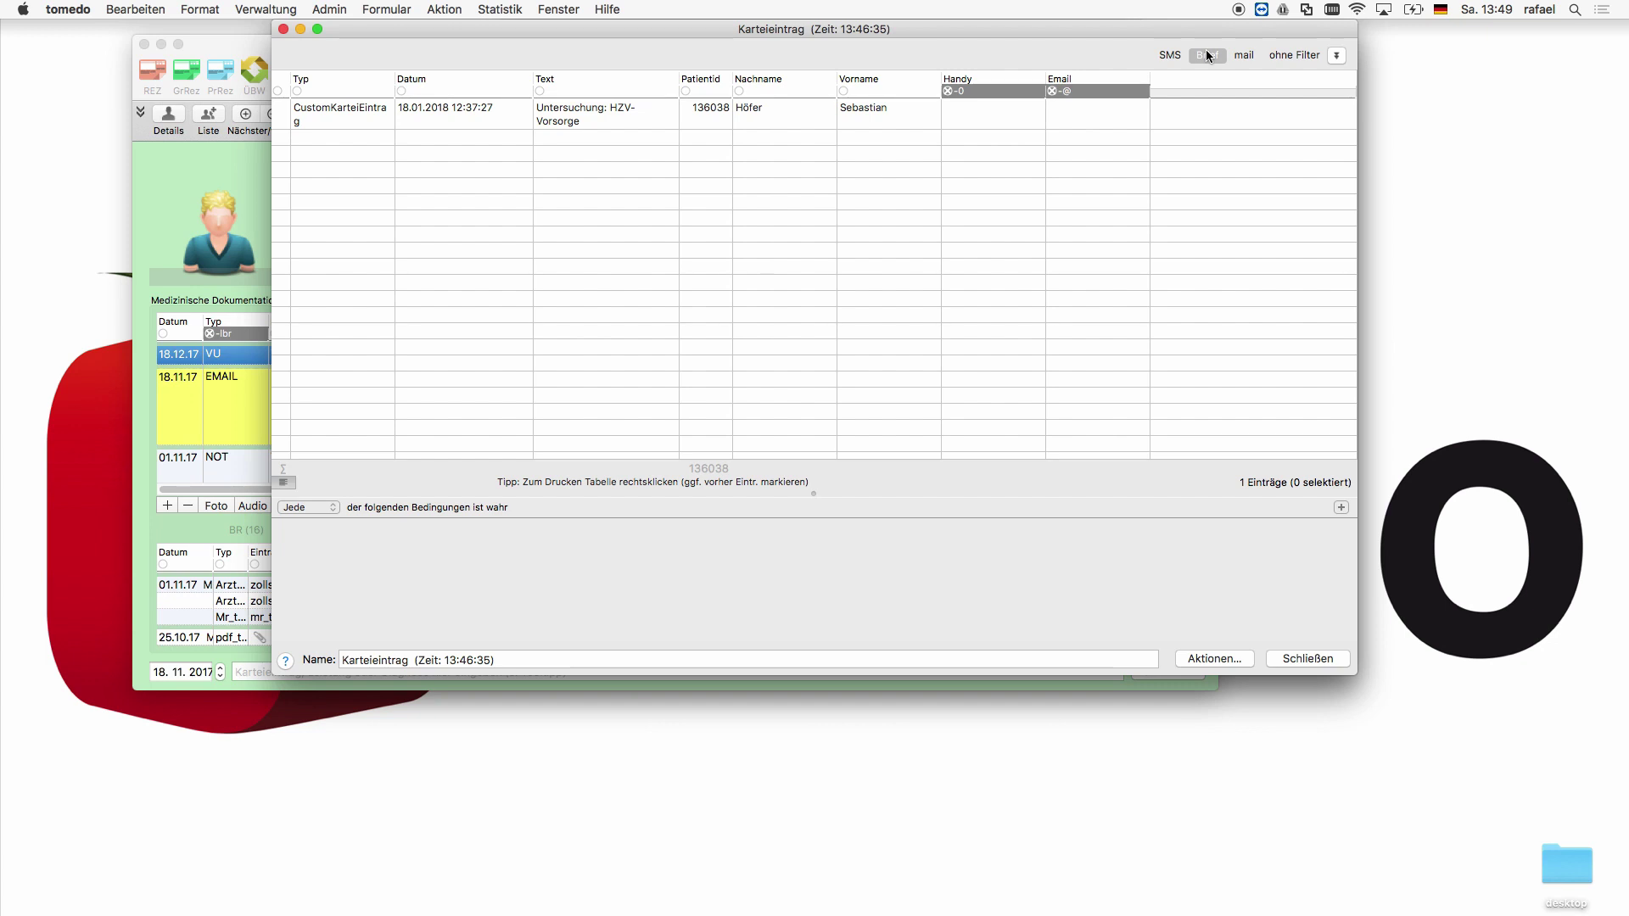
pyautogui.click(1197, 659)
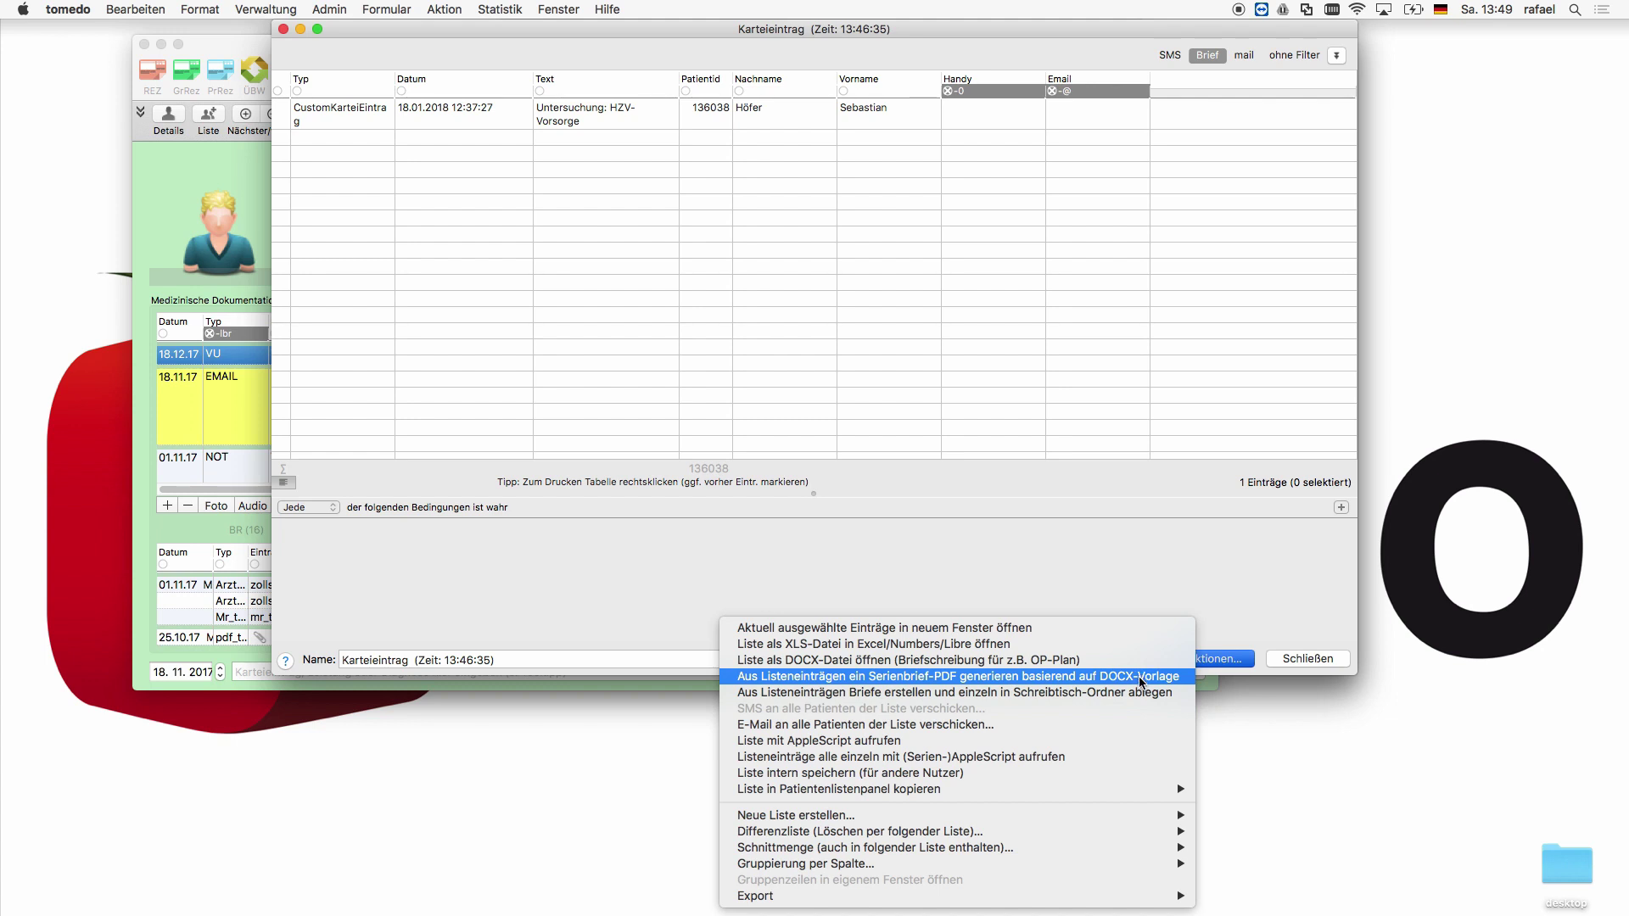
pyautogui.click(1147, 604)
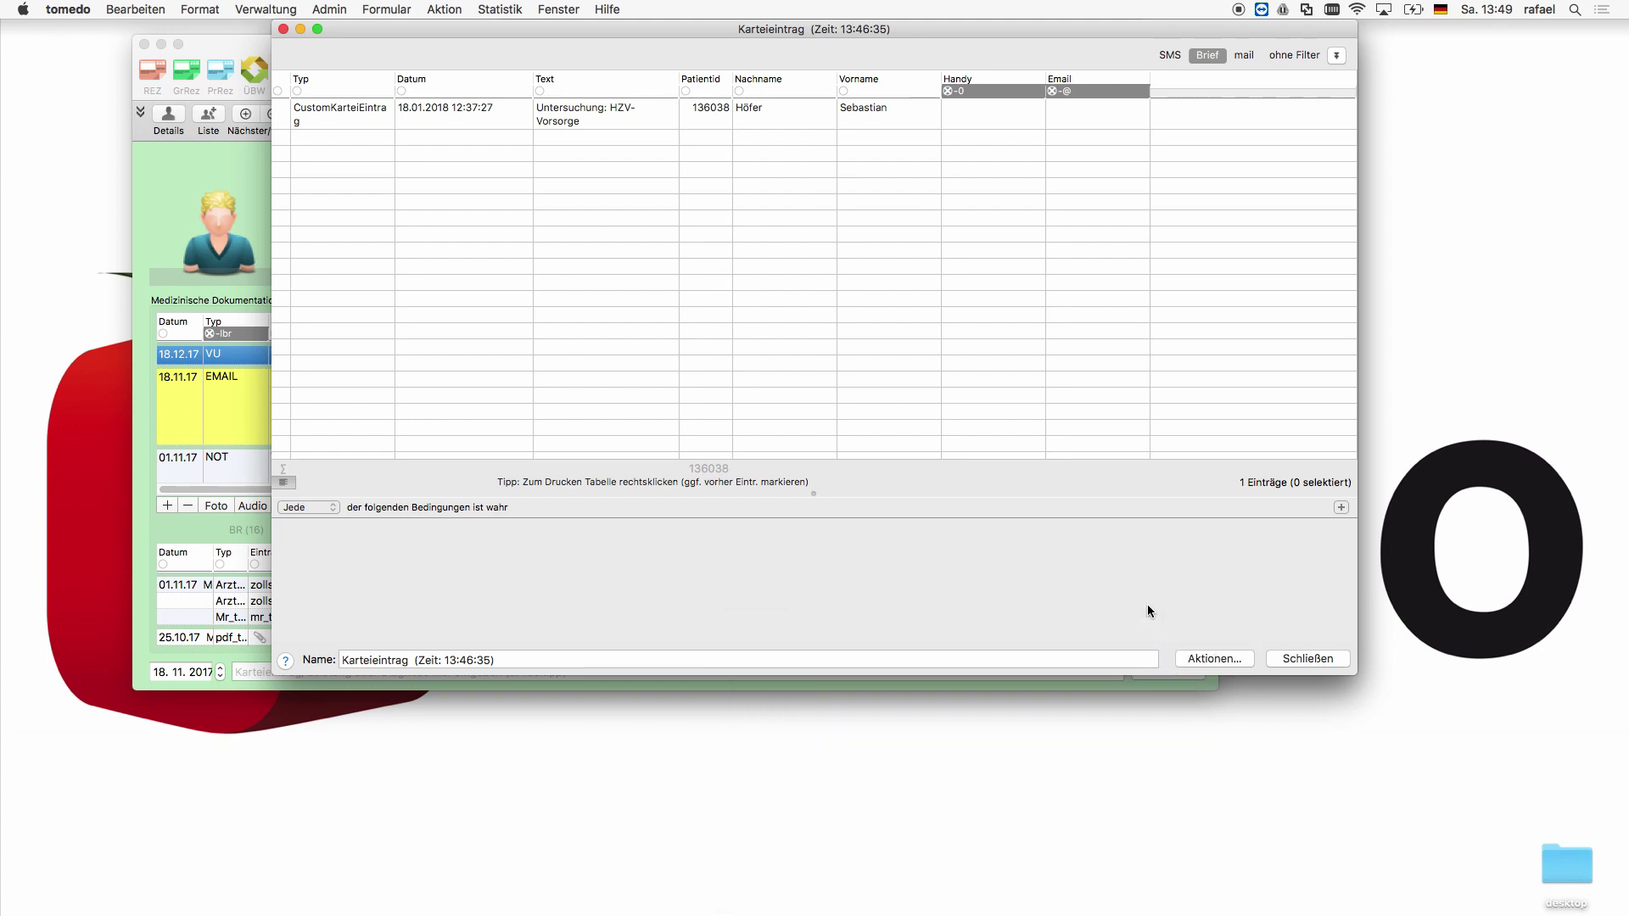
pyautogui.click(1295, 661)
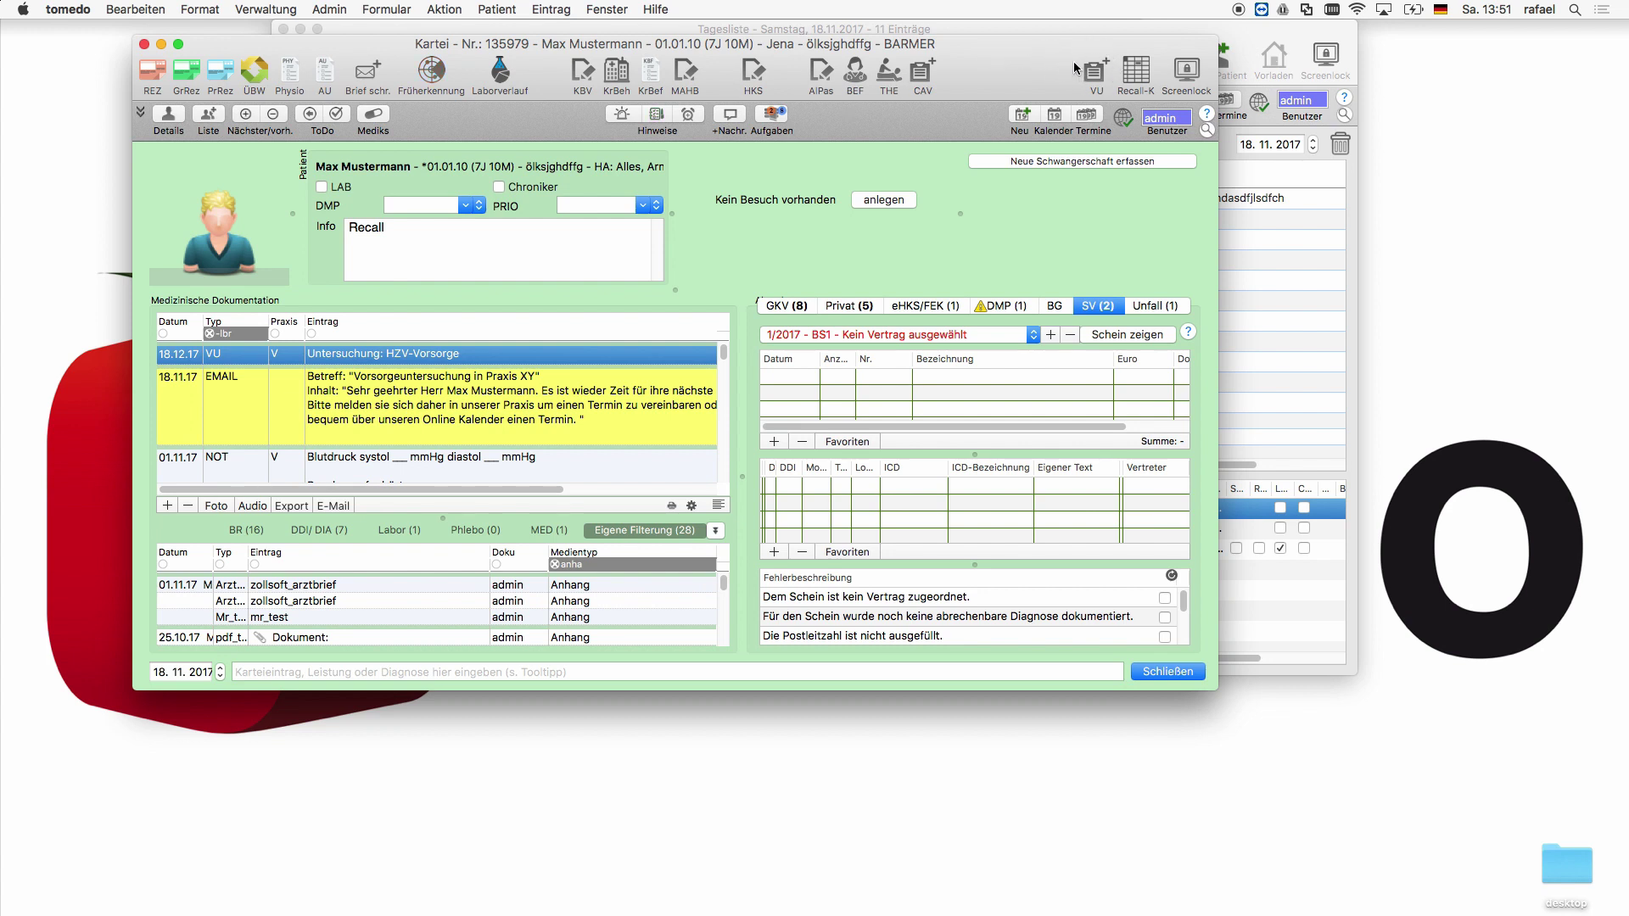
# Open the chart entry type settings and search for the entry type "vu".
pyautogui.click(340, 9)
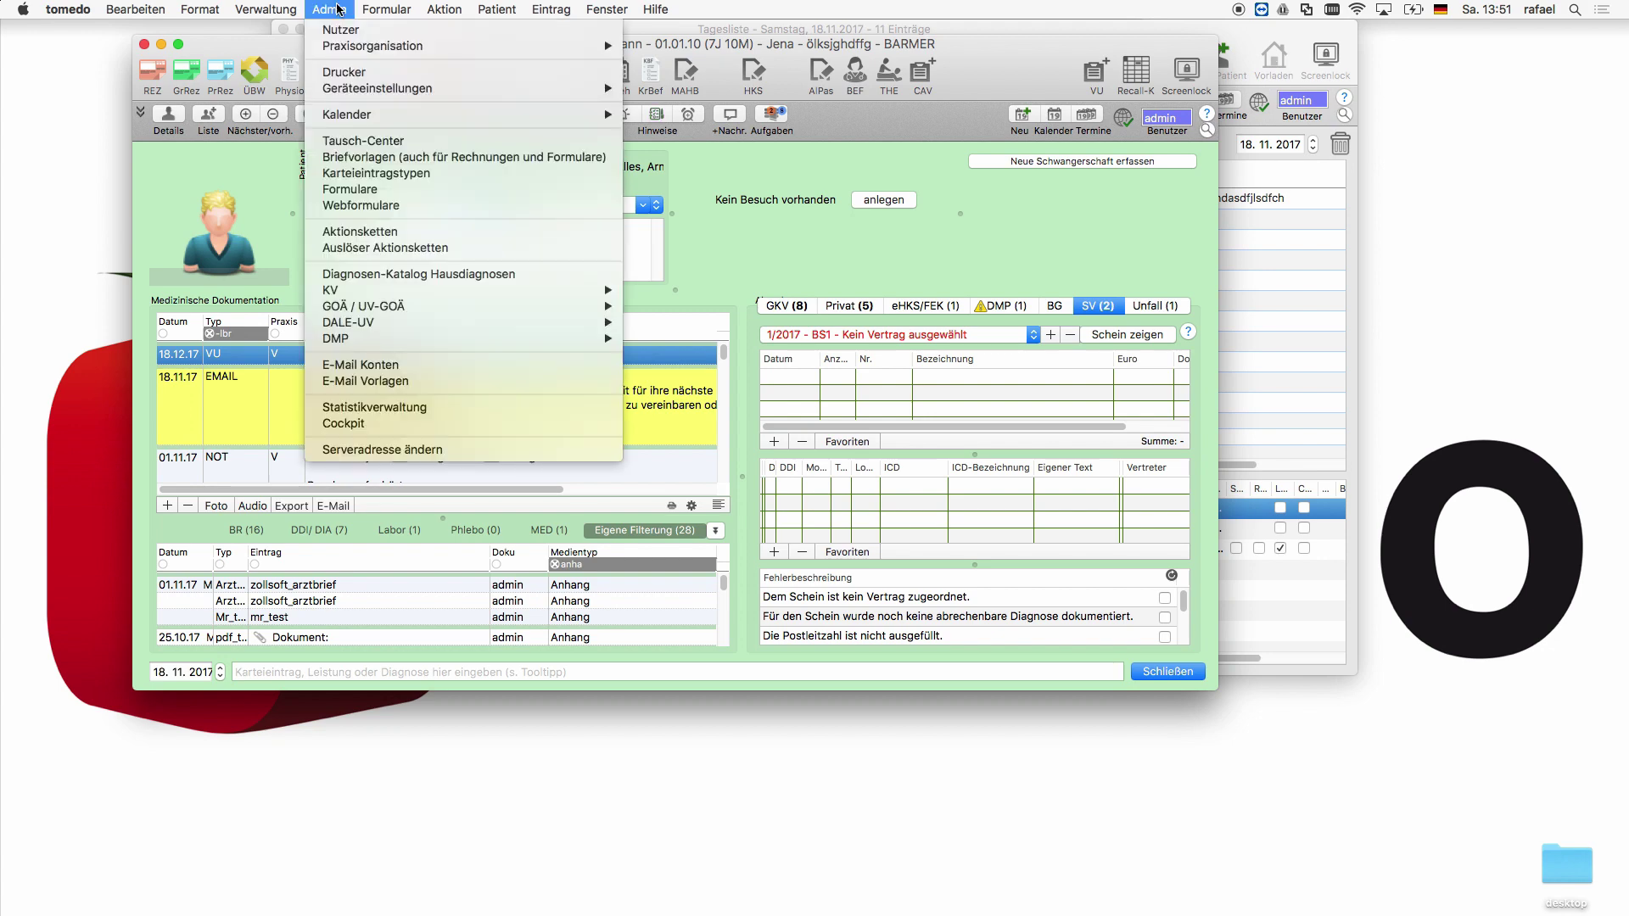
pyautogui.click(364, 175)
pyautogui.click(266, 432)
pyautogui.press('BackSpace')
pyautogui.press('BackSpace')
pyautogui.press('BackSpace')
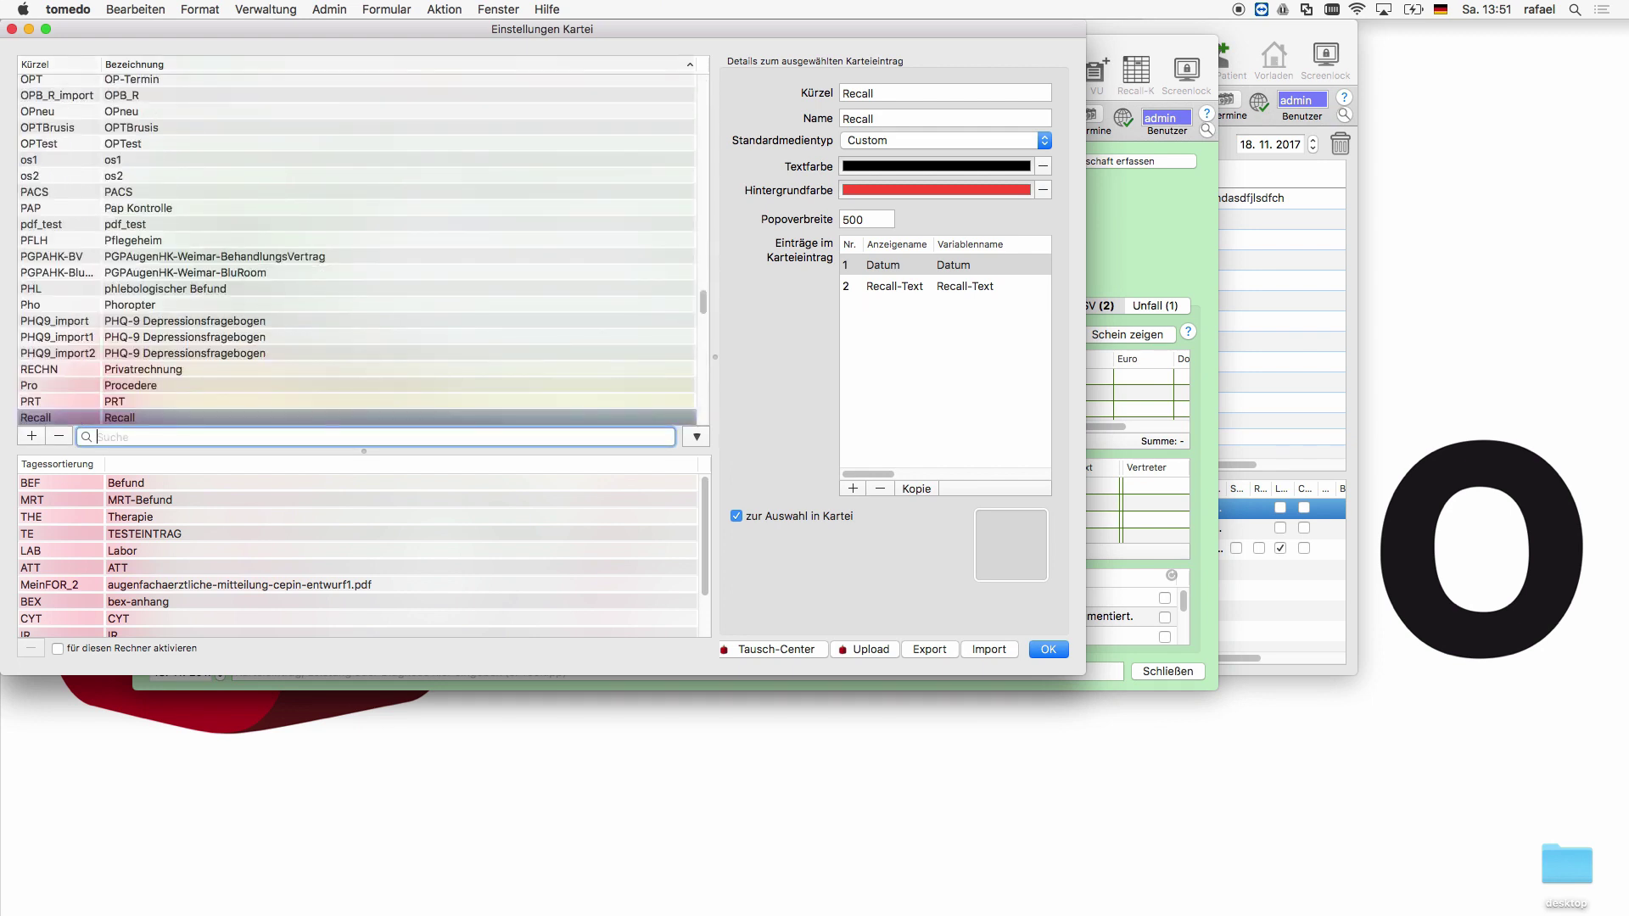
pyautogui.write('vu')
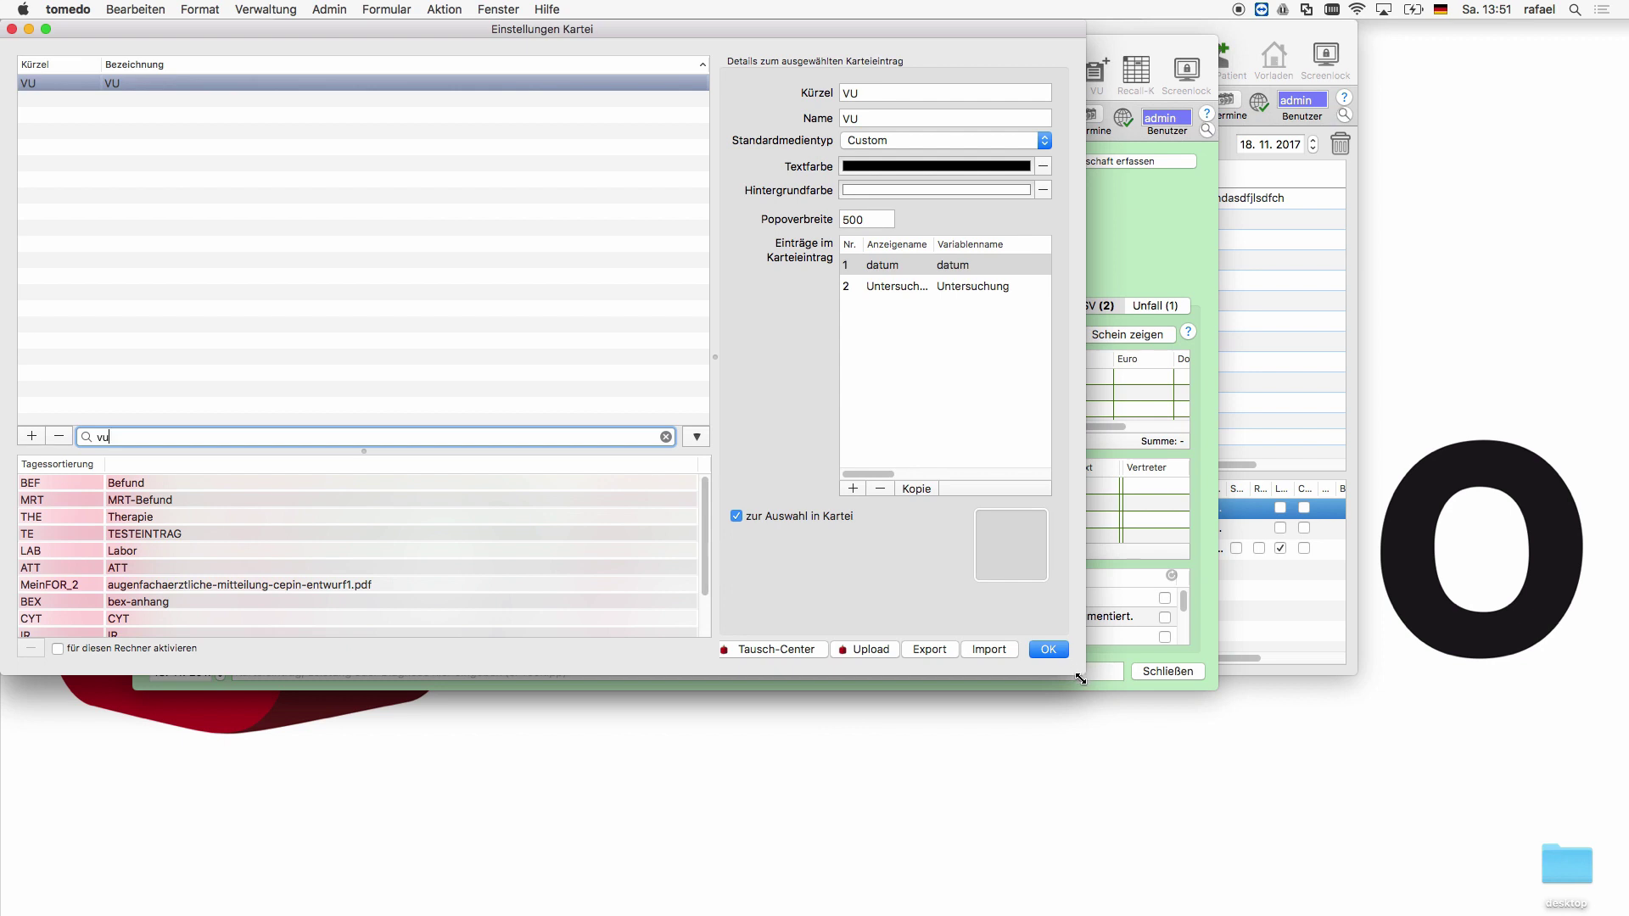
# Enlarge the settings window, widen the VU entry's details area and view the field types available for the datum field.
pyautogui.moveTo(1079, 678); pyautogui.dragTo(1268, 768)
pyautogui.doubleClick(1123, 268)
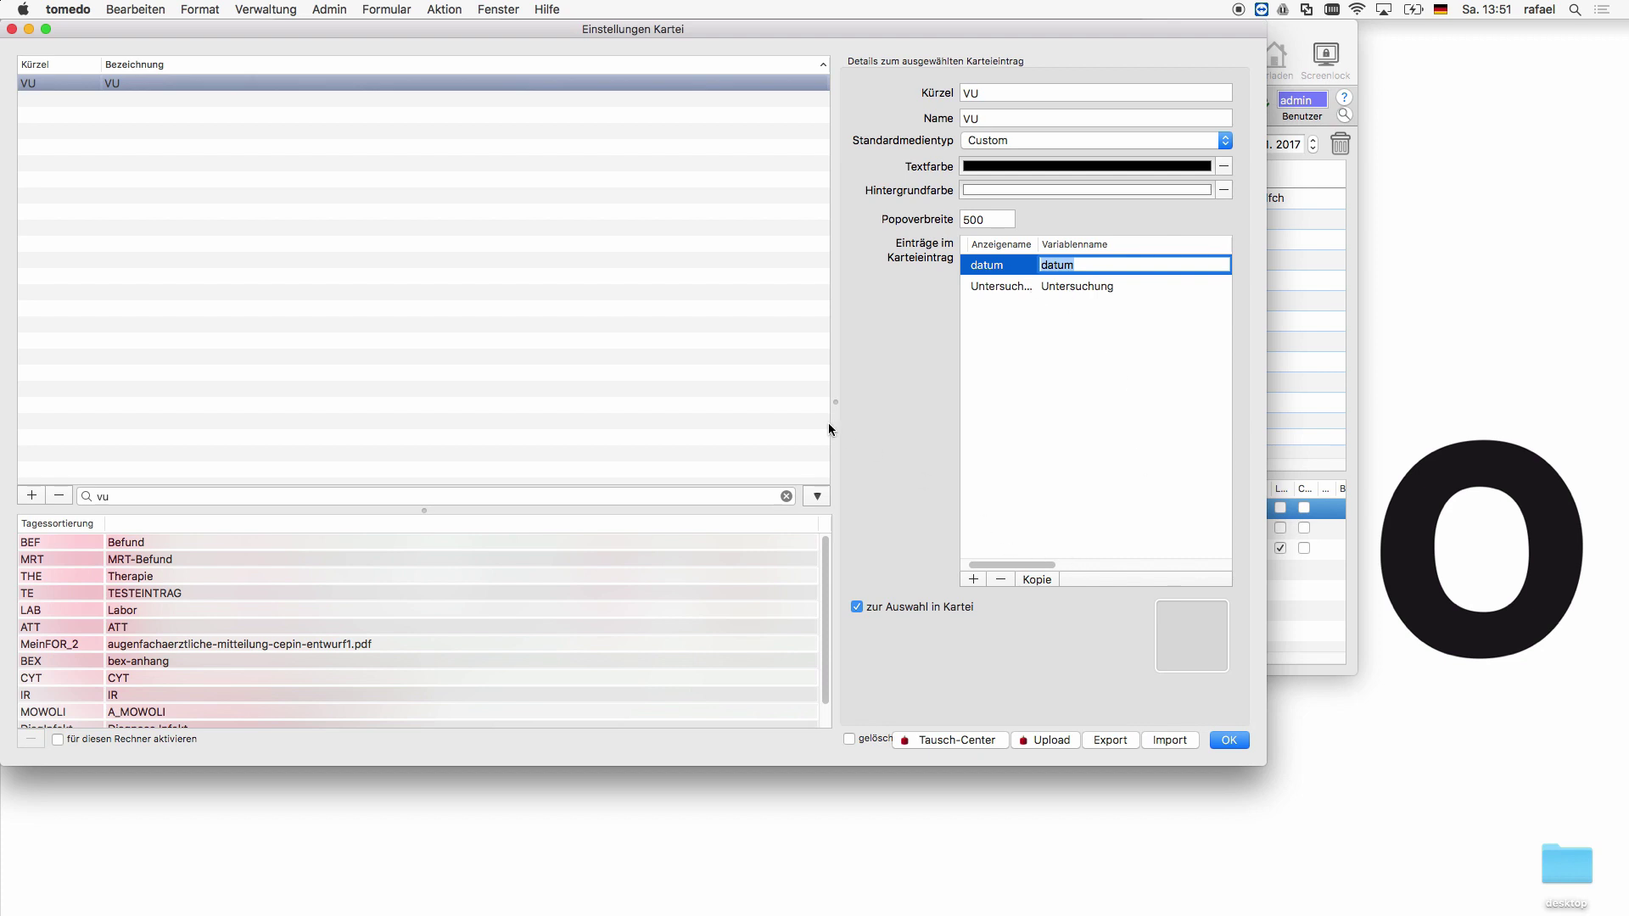
pyautogui.moveTo(832, 410); pyautogui.dragTo(337, 371)
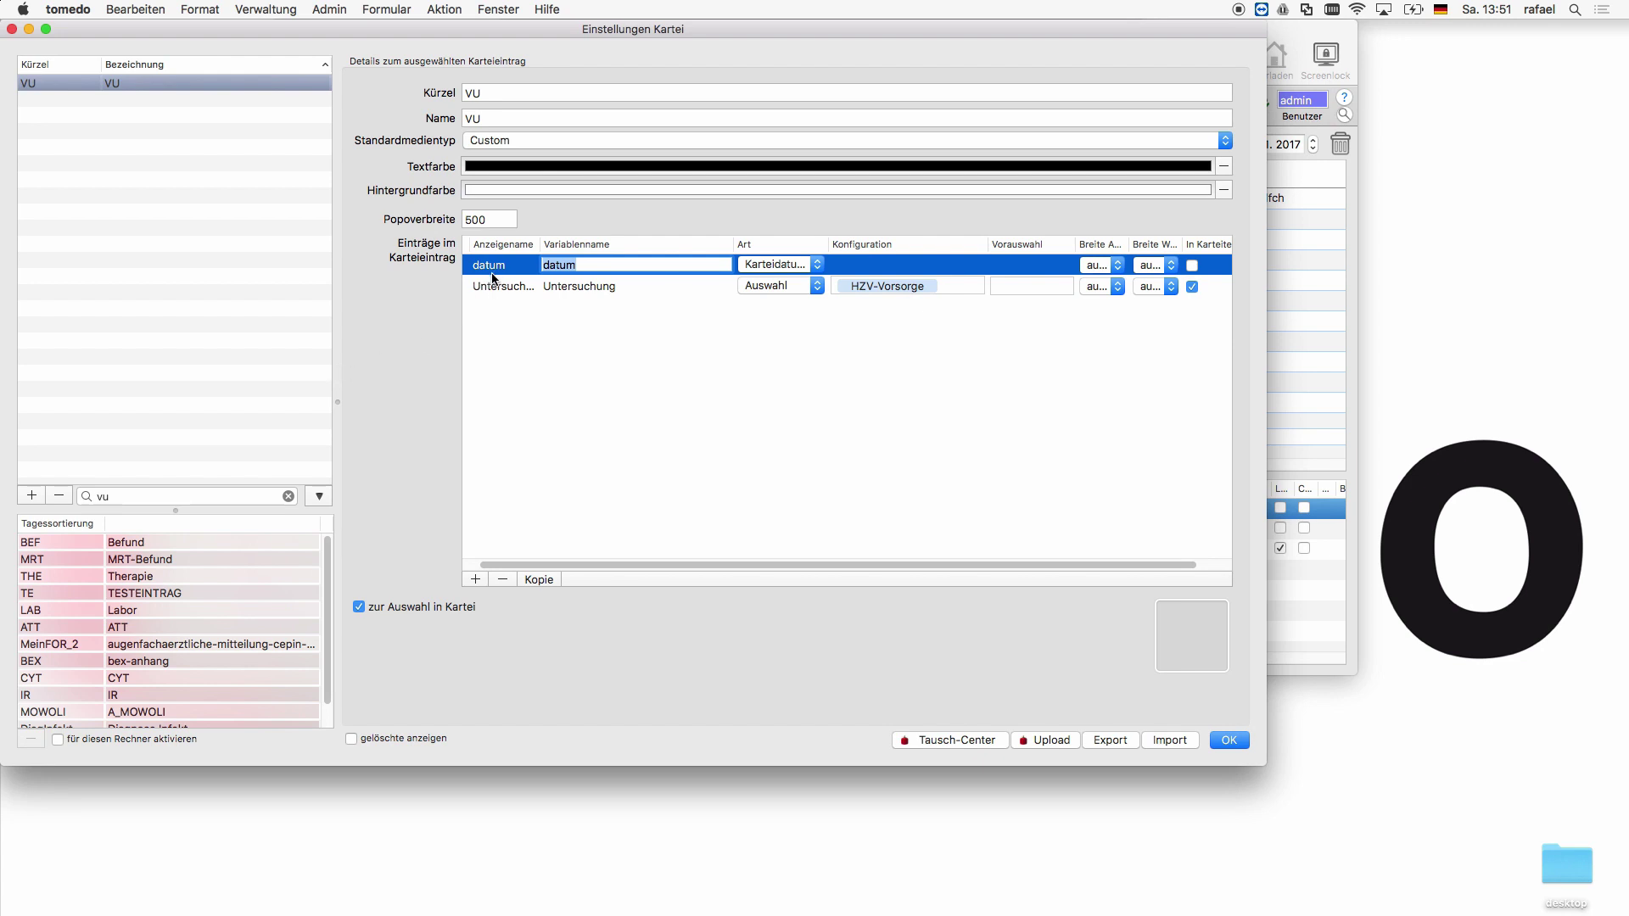
pyautogui.click(761, 266)
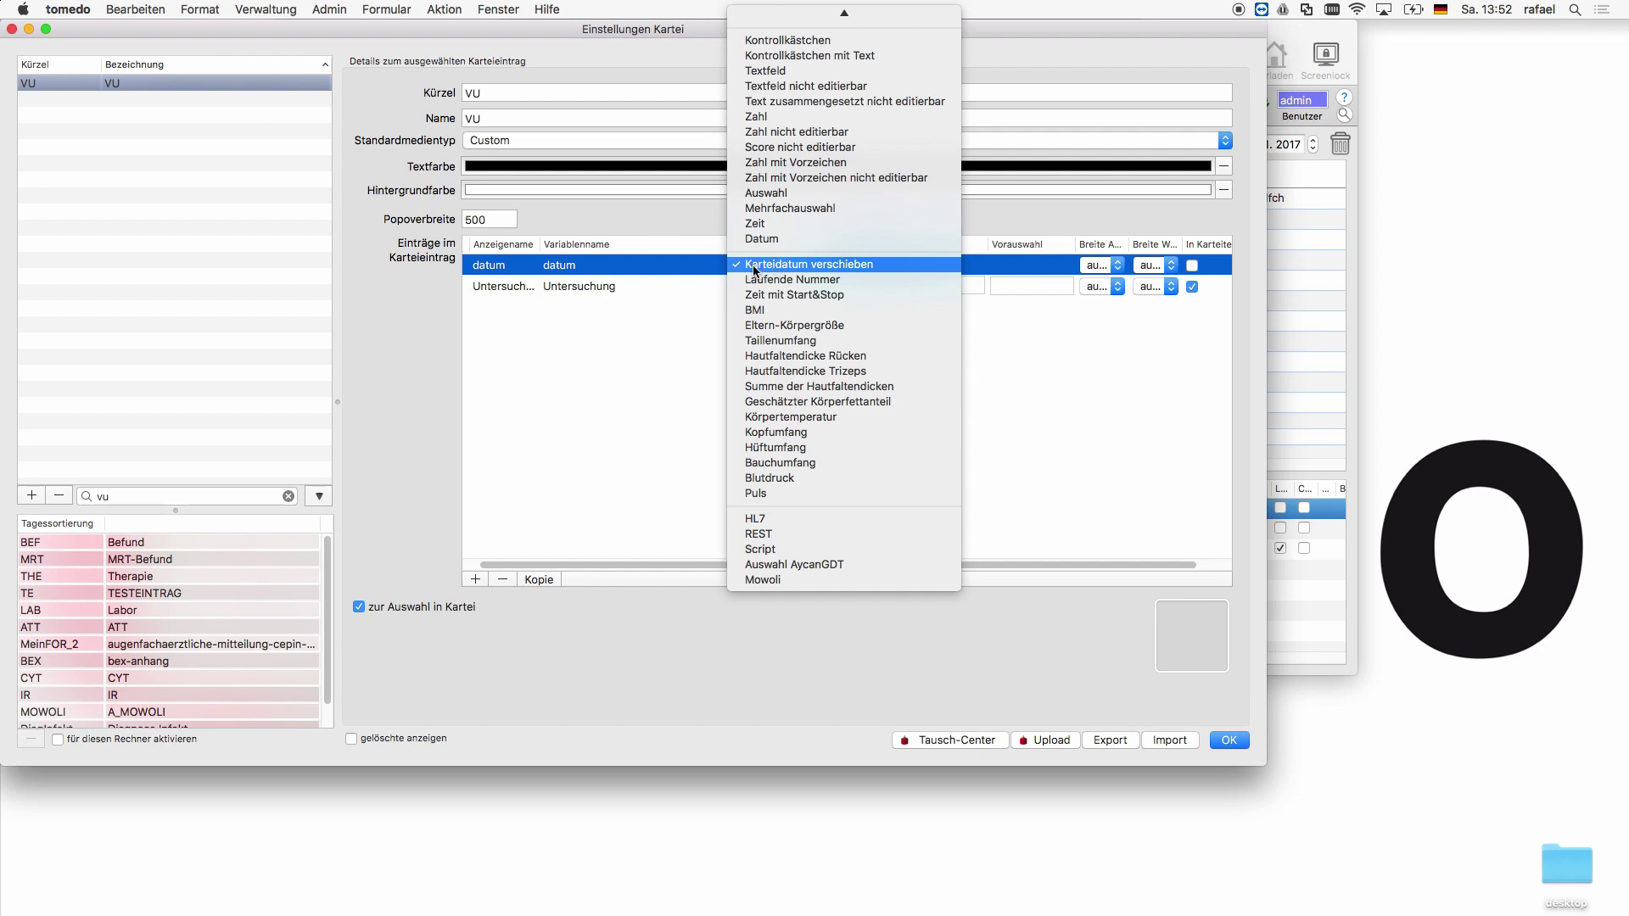
pyautogui.click(699, 299)
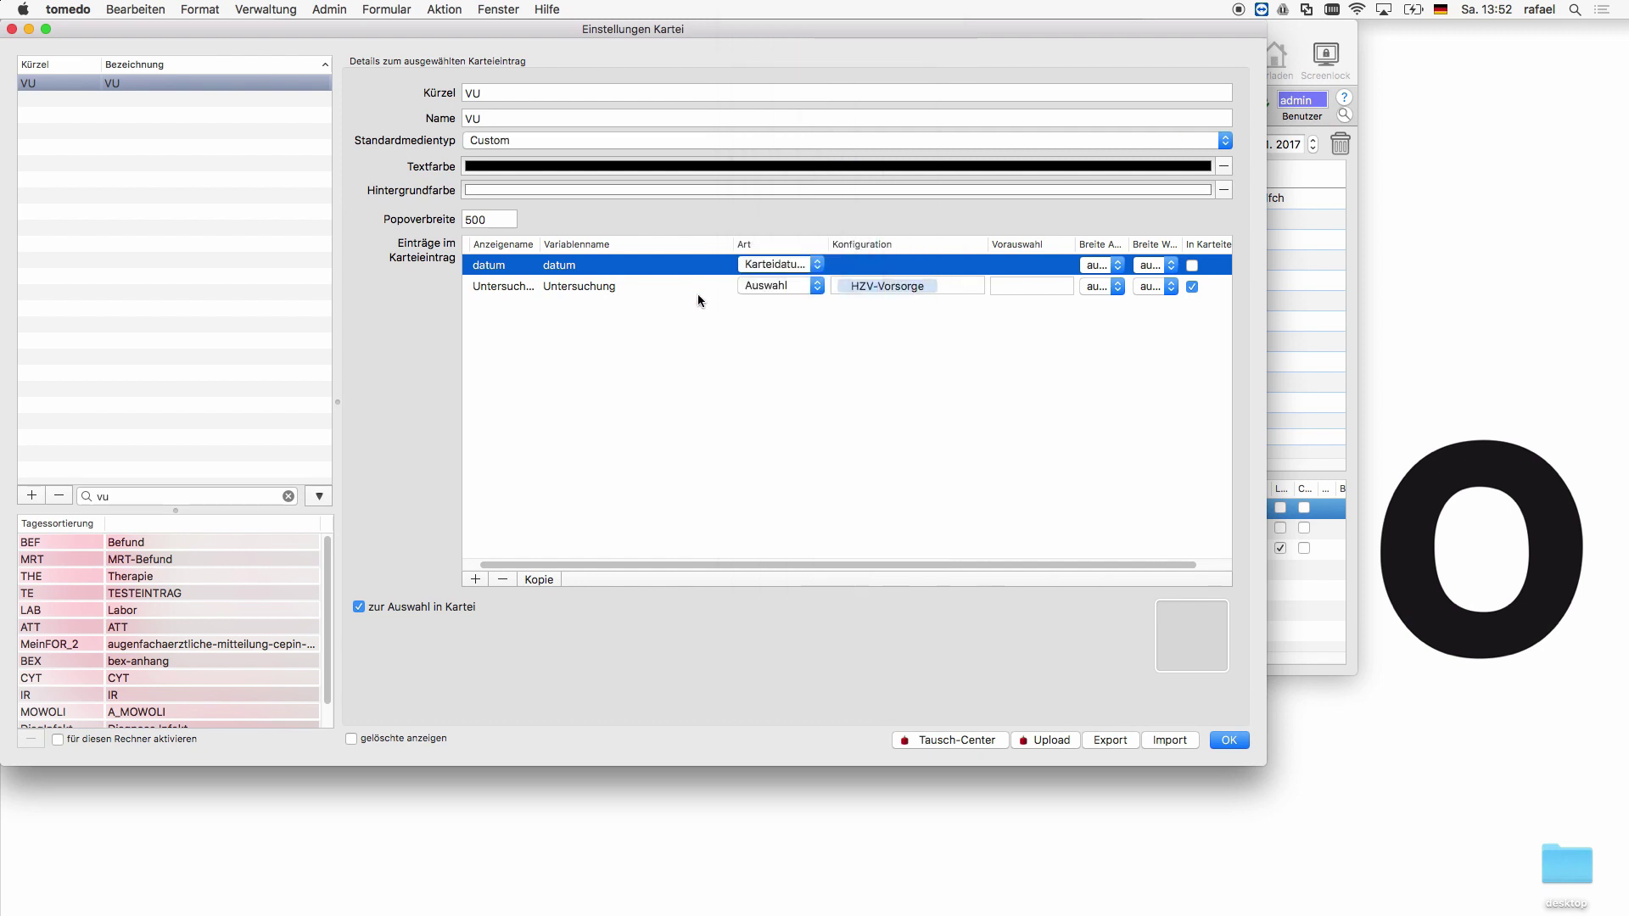
# Try re-entering Darmkrebs as an option of the Untersuchung selection field, undo the edit and close the chart entry type settings.
pyautogui.doubleClick(573, 289)
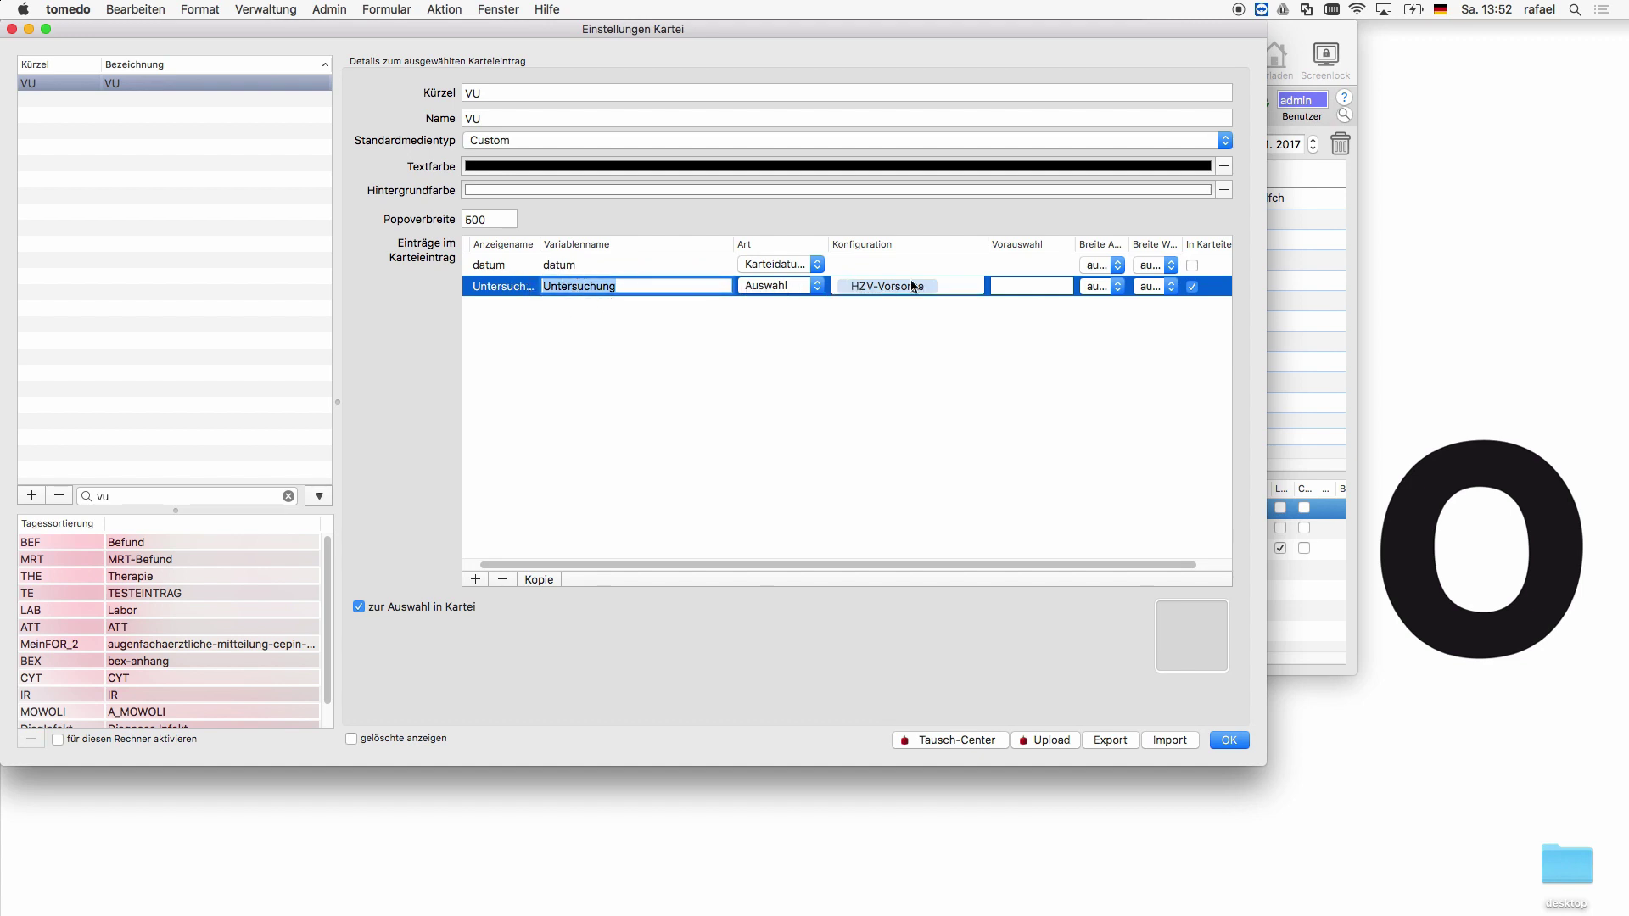
pyautogui.click(948, 288)
pyautogui.press('BackSpace')
pyautogui.press('BackSpace')
pyautogui.write('Darmkrebs')
pyautogui.press('Return')
pyautogui.press('super+z')
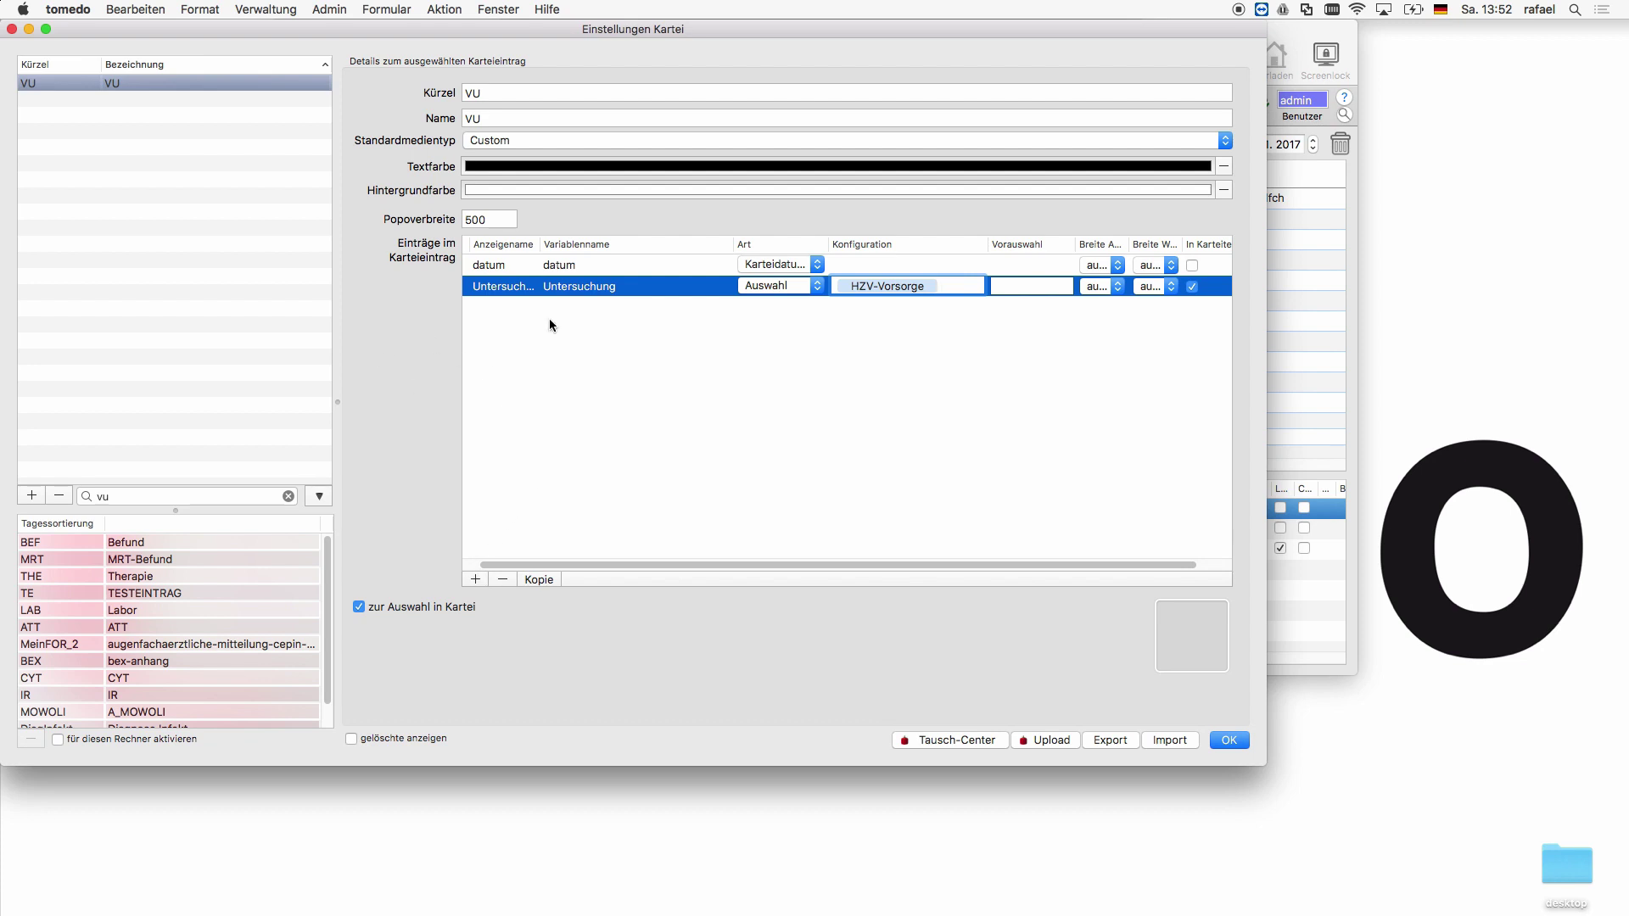
pyautogui.click(779, 443)
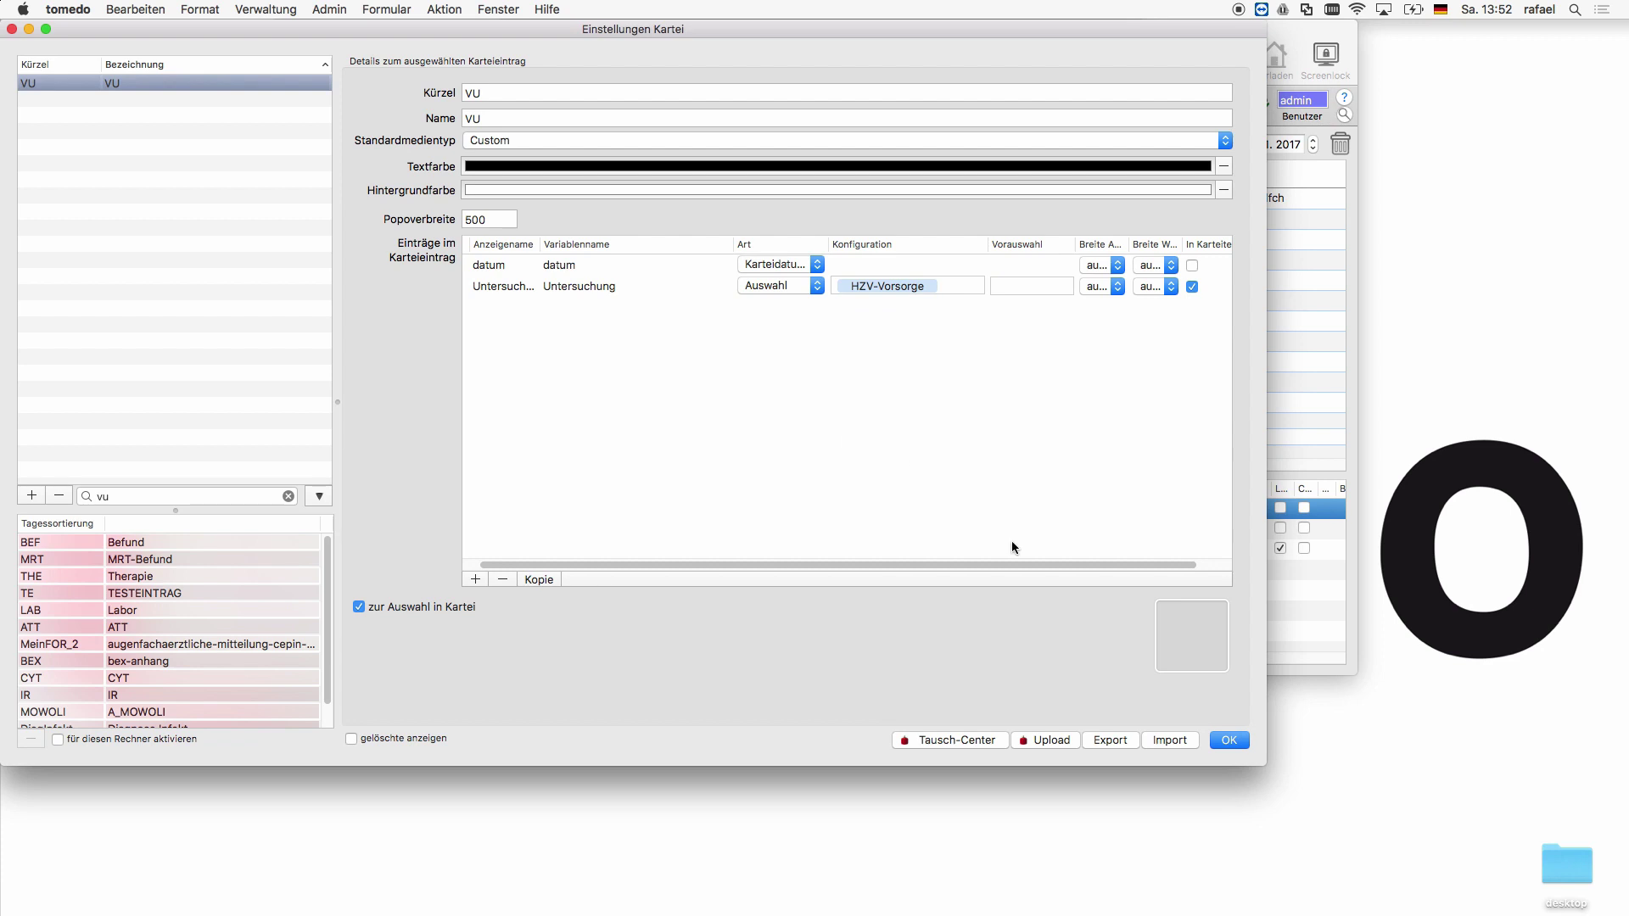
pyautogui.click(1228, 741)
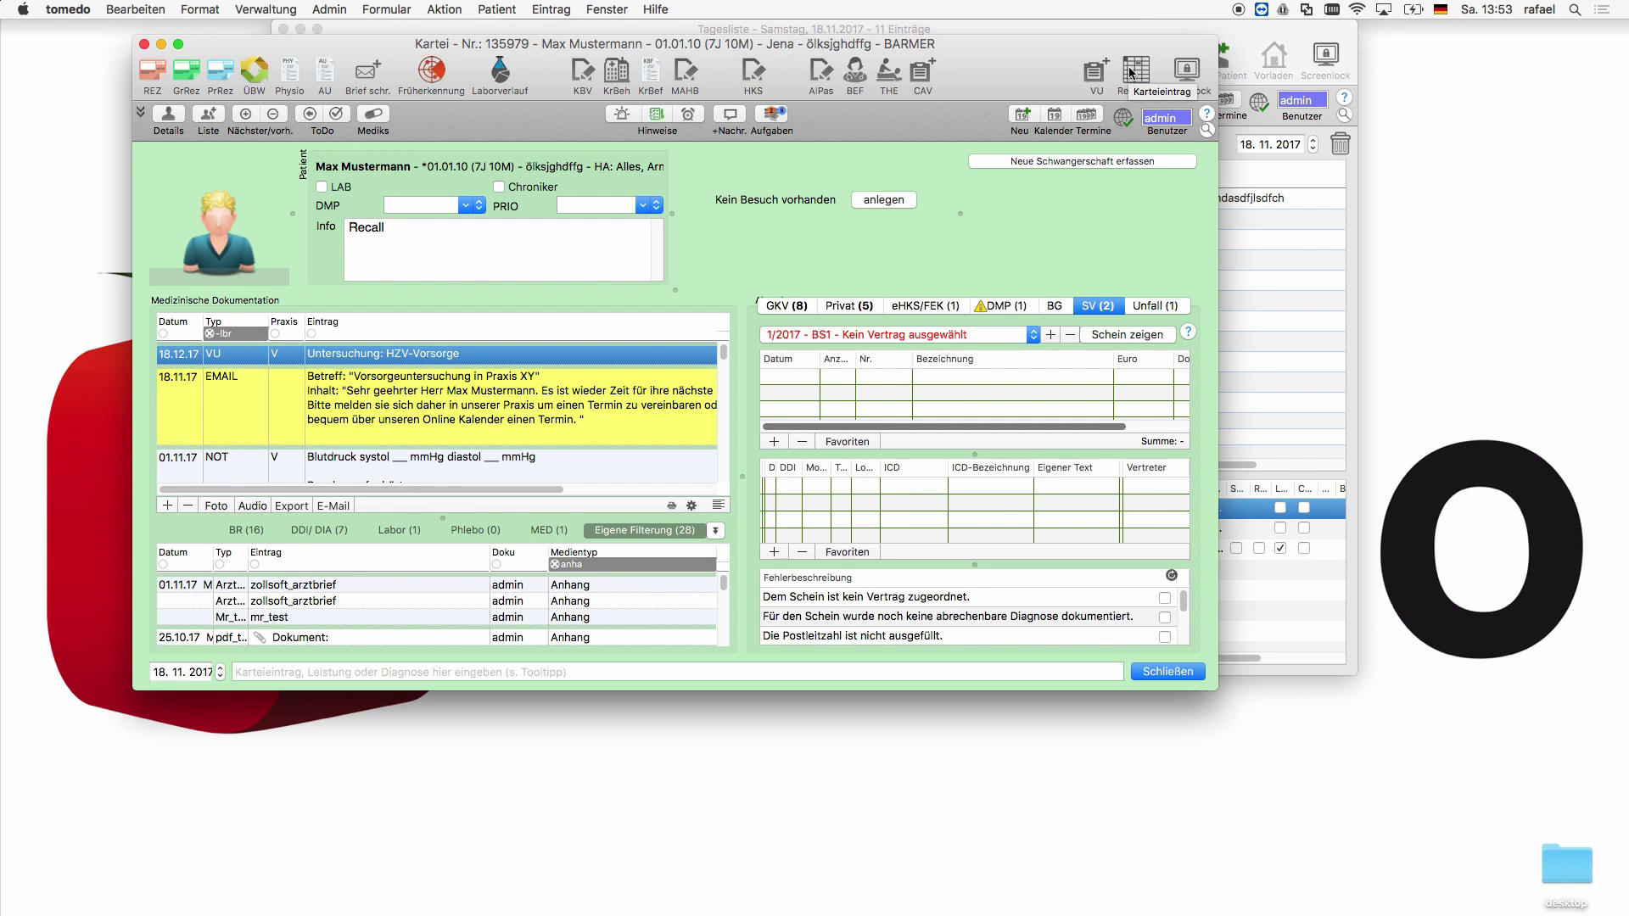
# Open the statistics overview and search its queries for "kartei".
pyautogui.click(252, 12)
pyautogui.moveTo(254, 367)
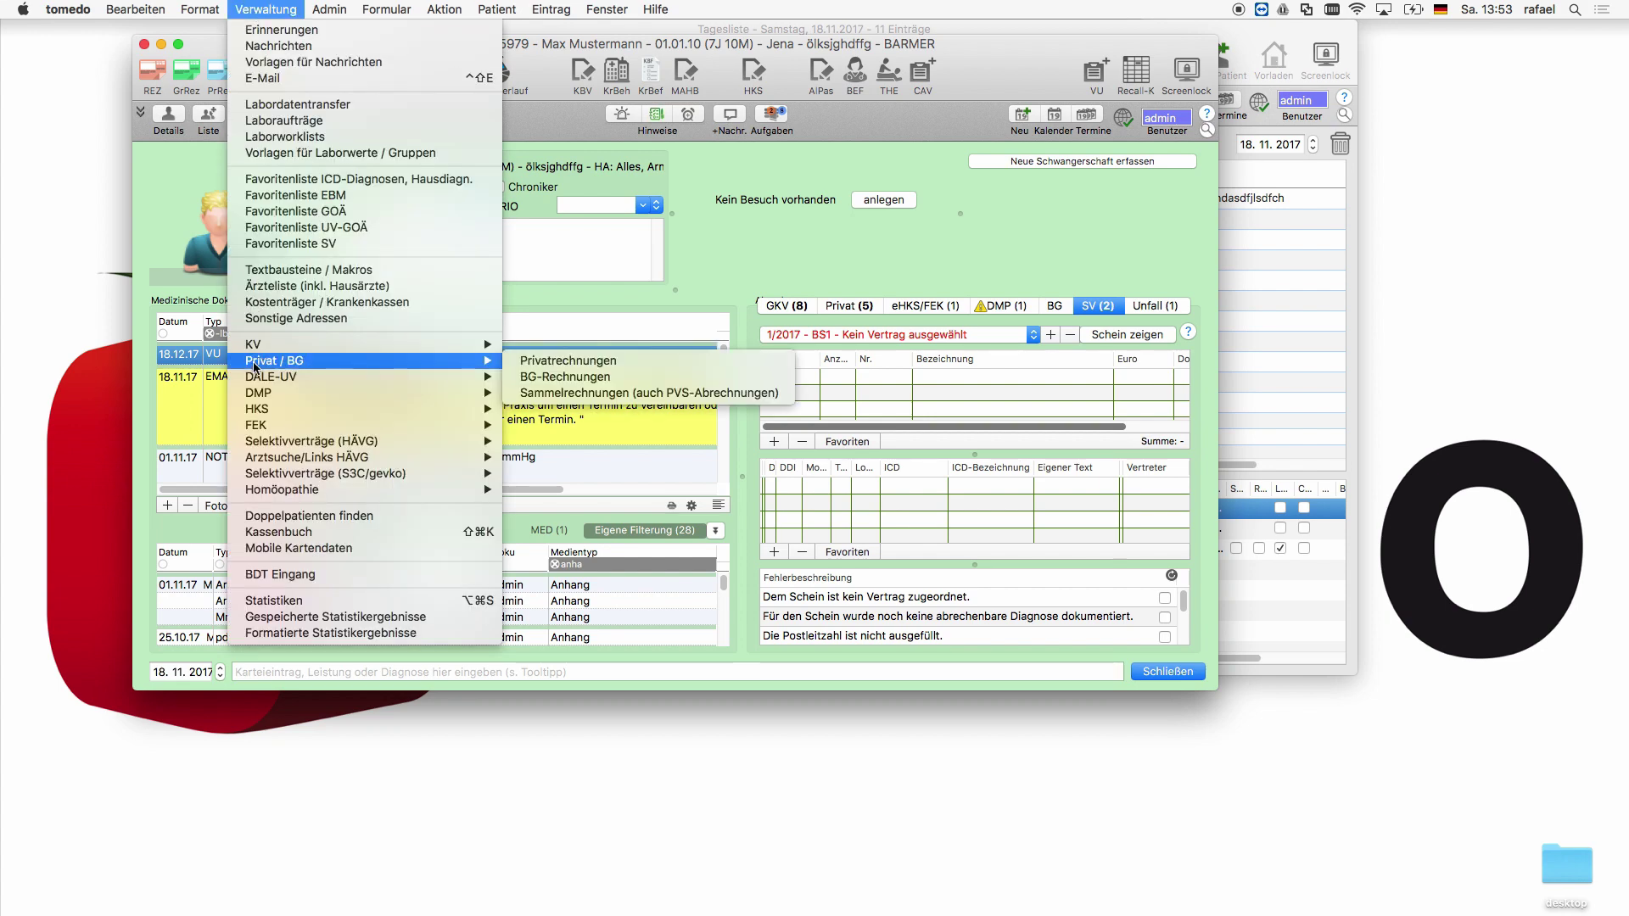
pyautogui.click(262, 604)
pyautogui.click(119, 650)
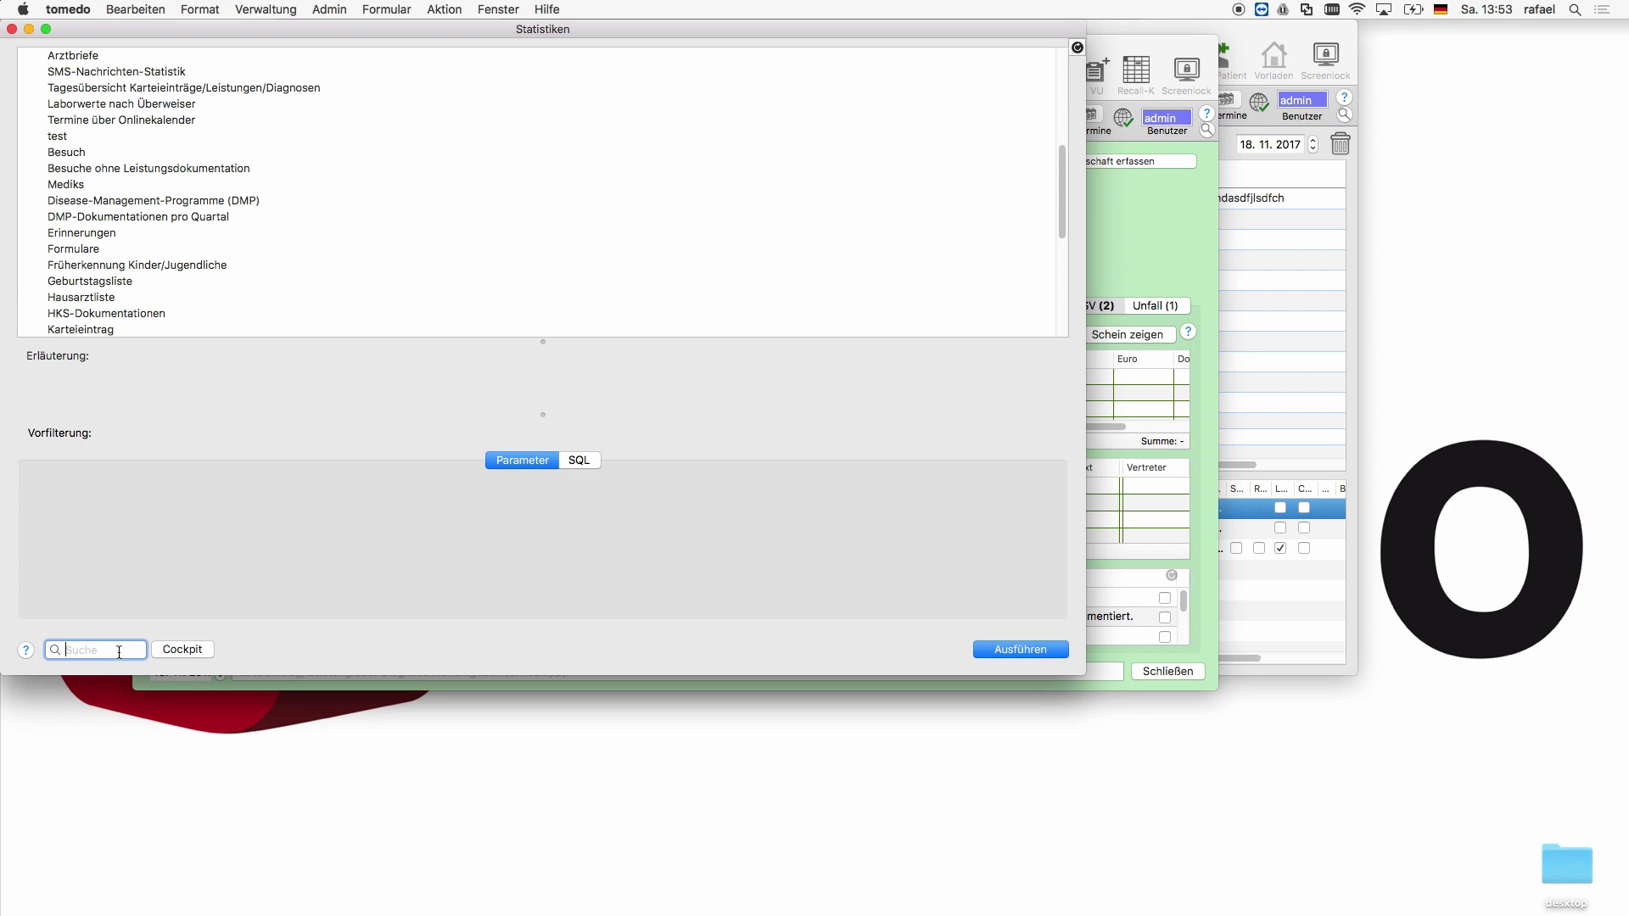
pyautogui.write('kartei')
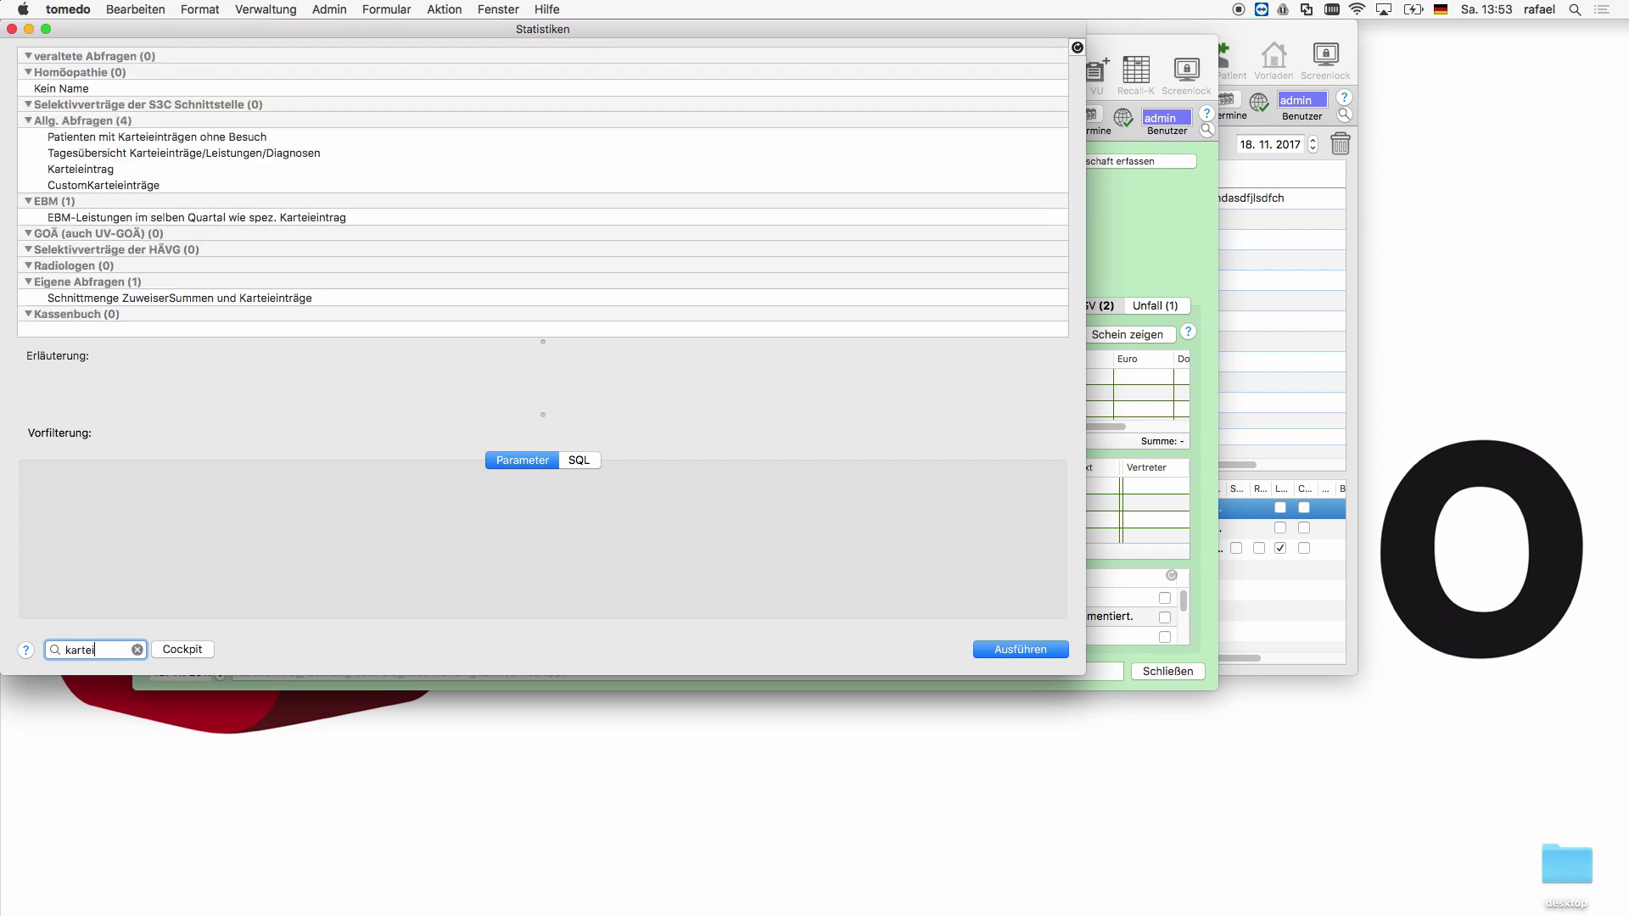
# Select the Karteieintrag query, enlarge the statistics window and apply the query's Recall prefilter.
pyautogui.click(96, 169)
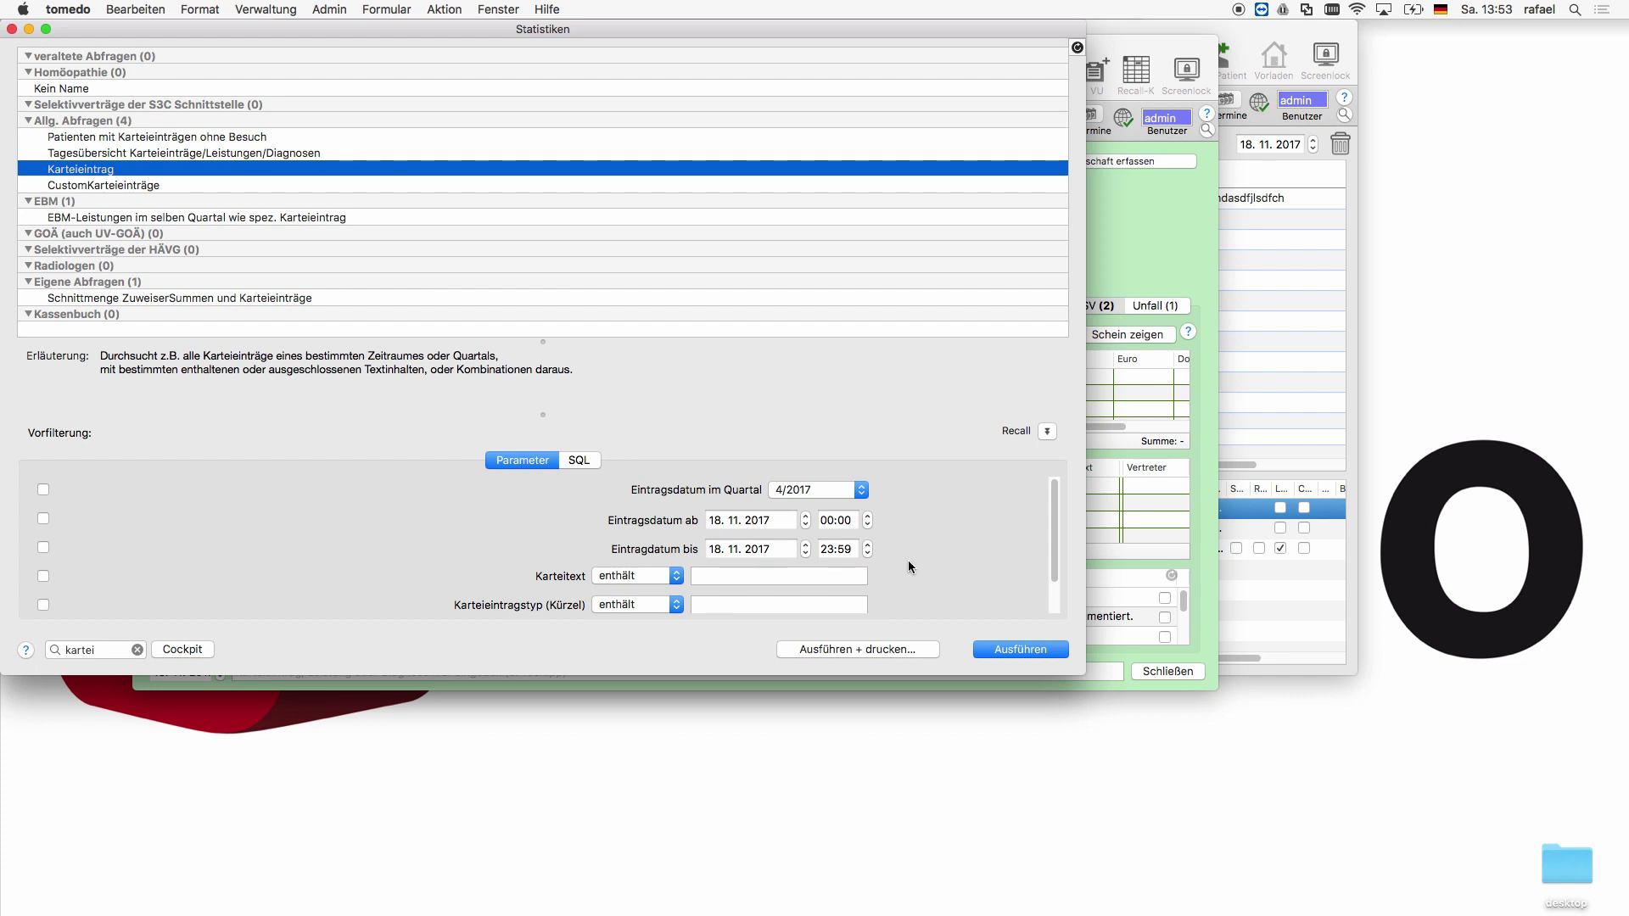
pyautogui.moveTo(1085, 675); pyautogui.dragTo(1100, 798)
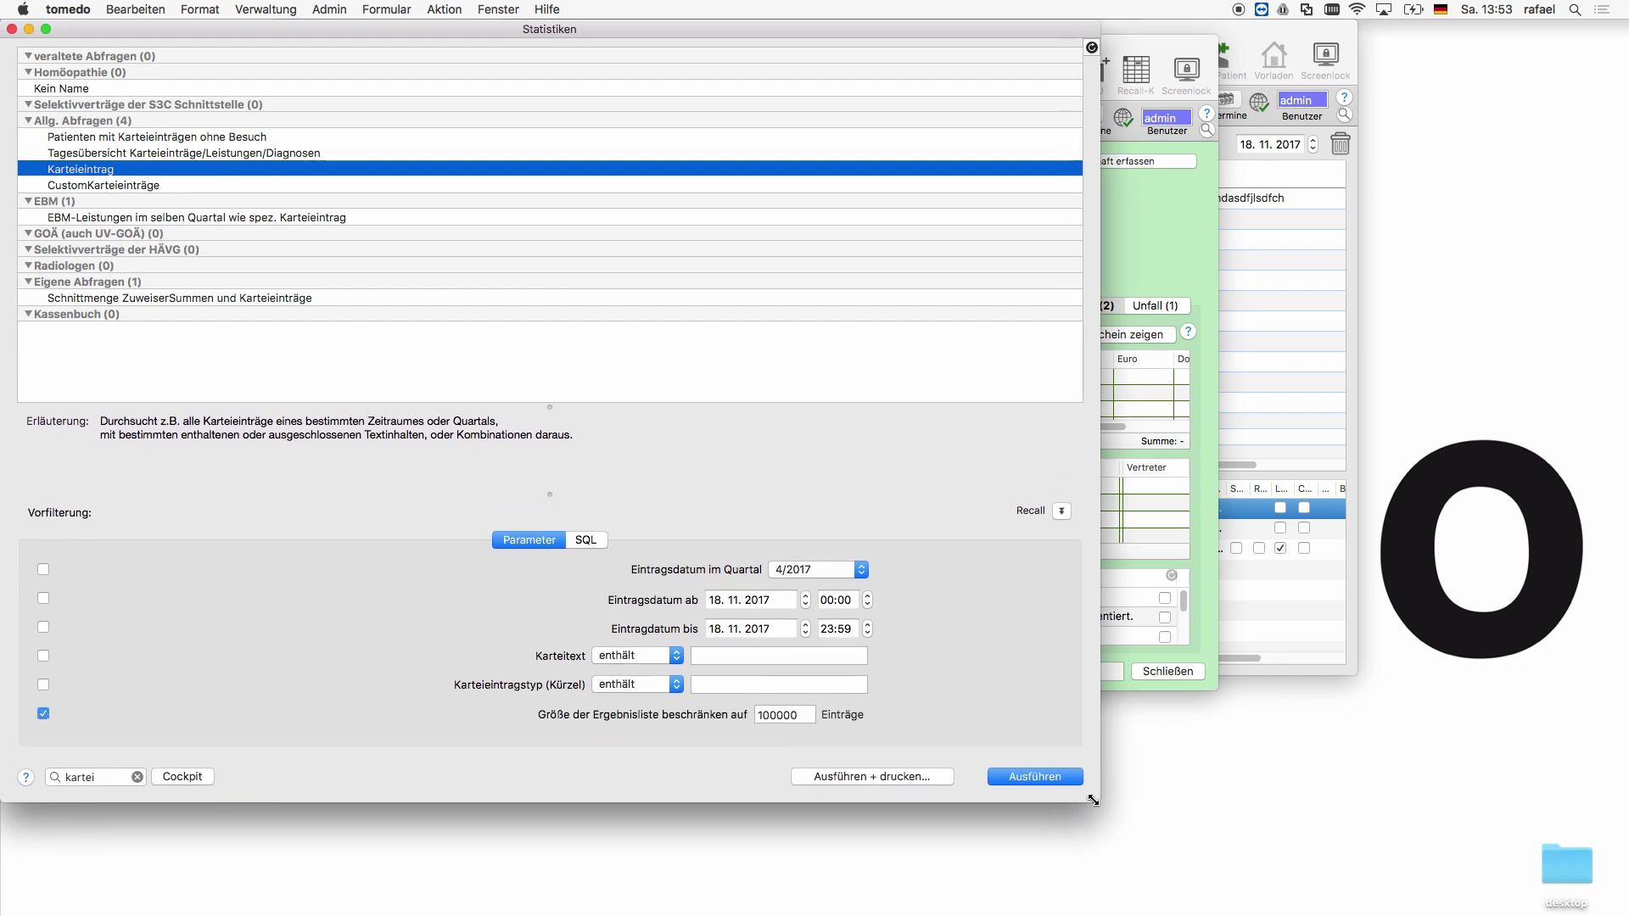
pyautogui.click(1031, 510)
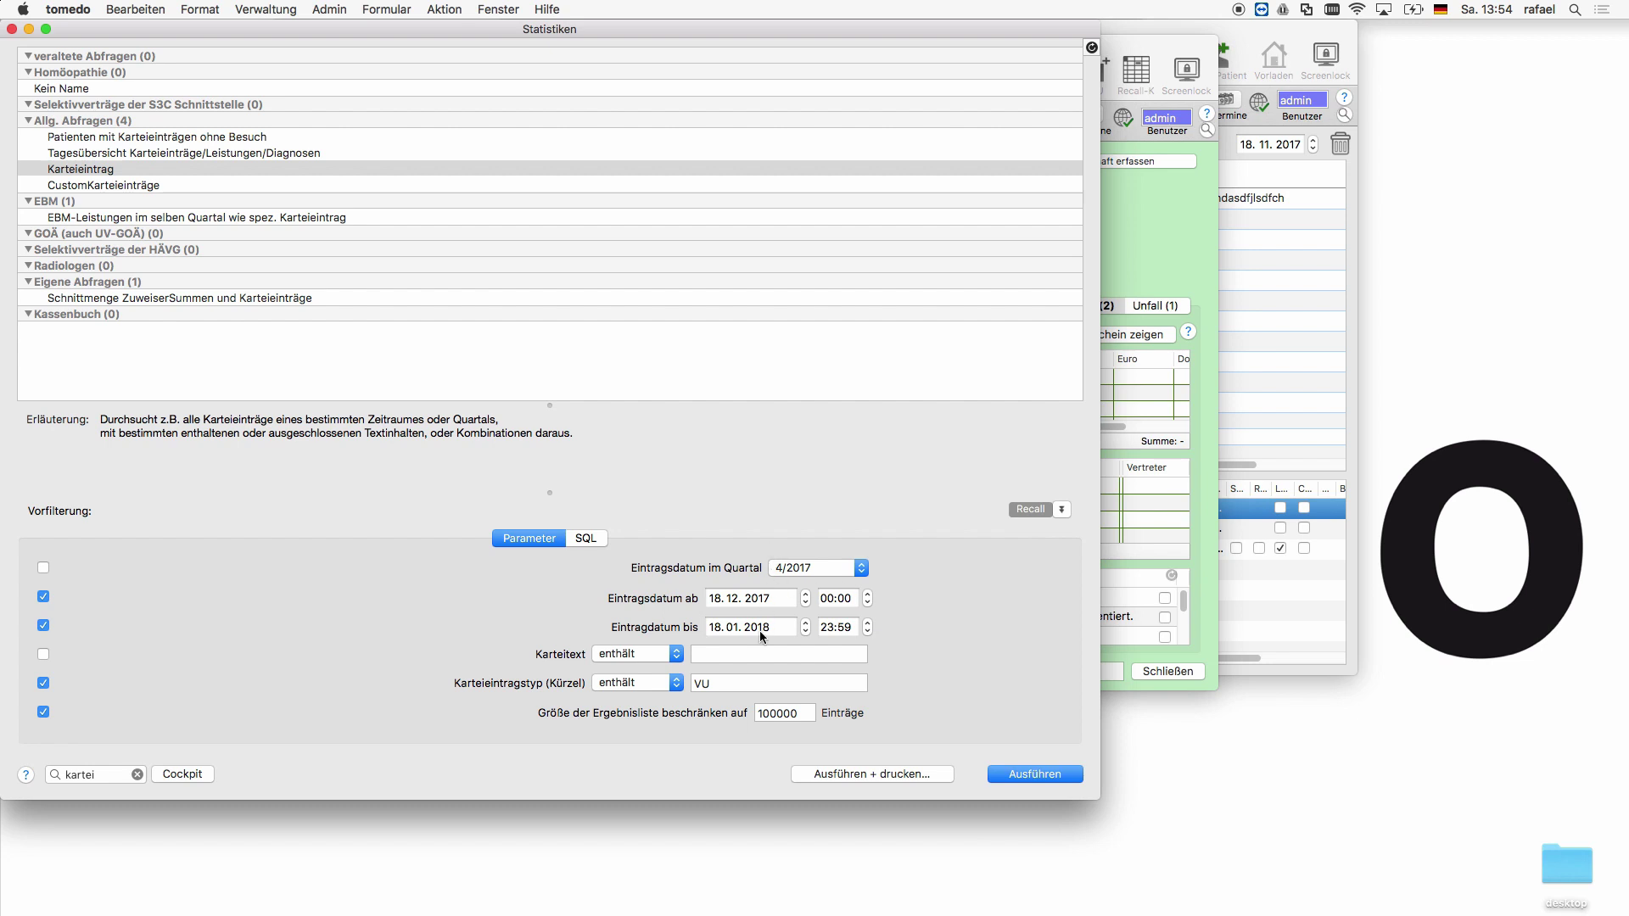
# View the options for saving and managing the query's prefilters, and close the statistics overview.
pyautogui.click(1061, 509)
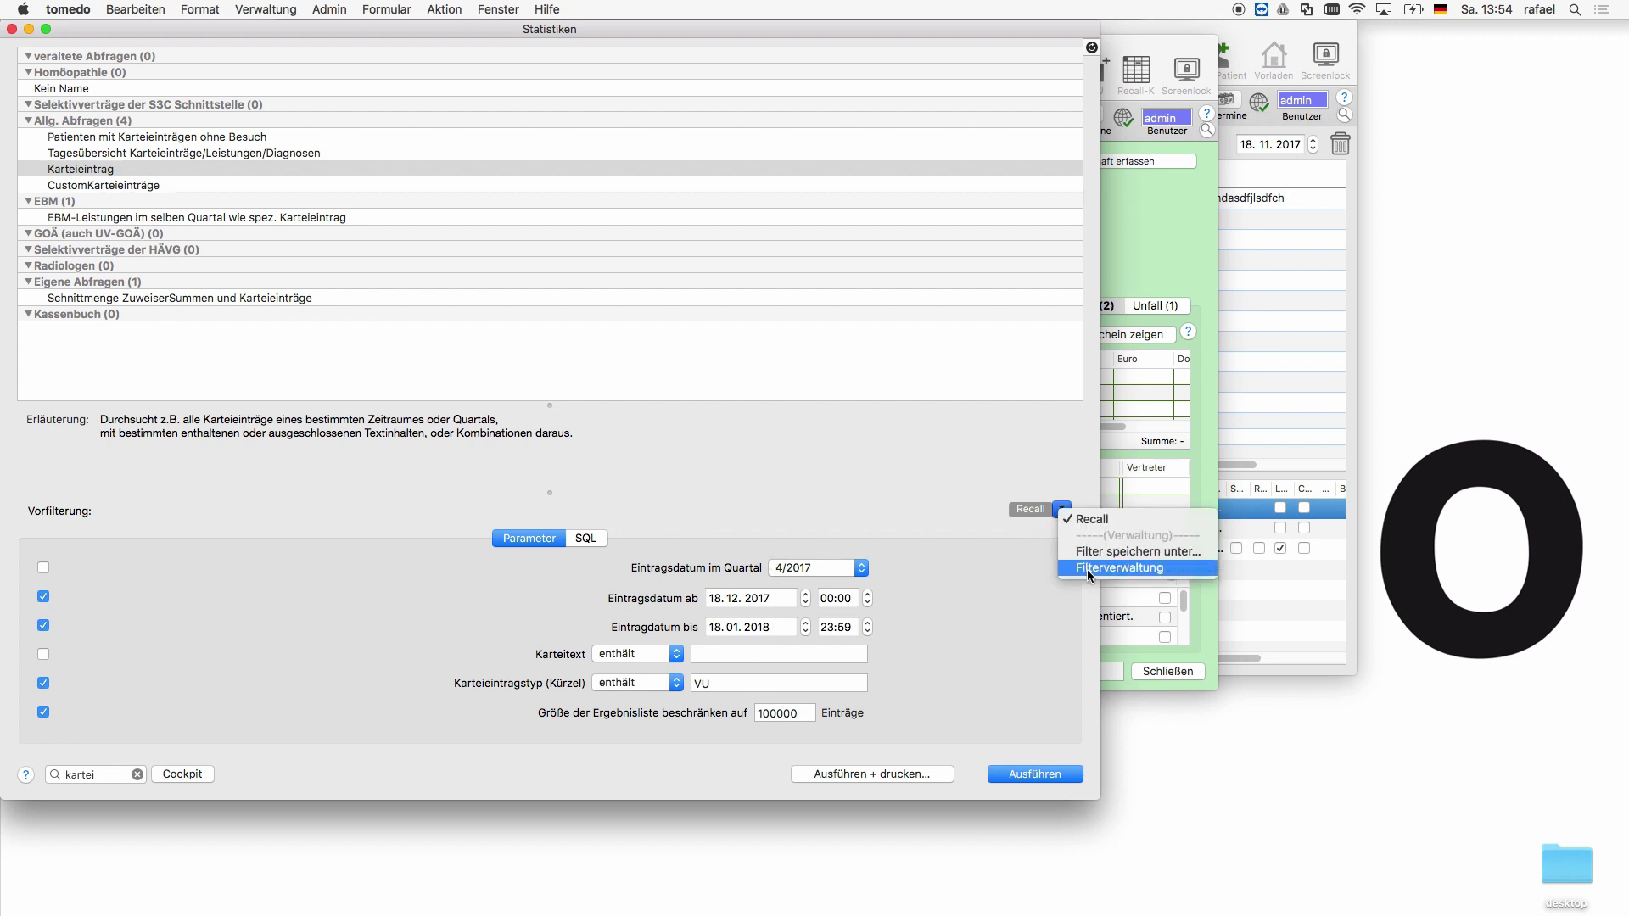
pyautogui.click(990, 604)
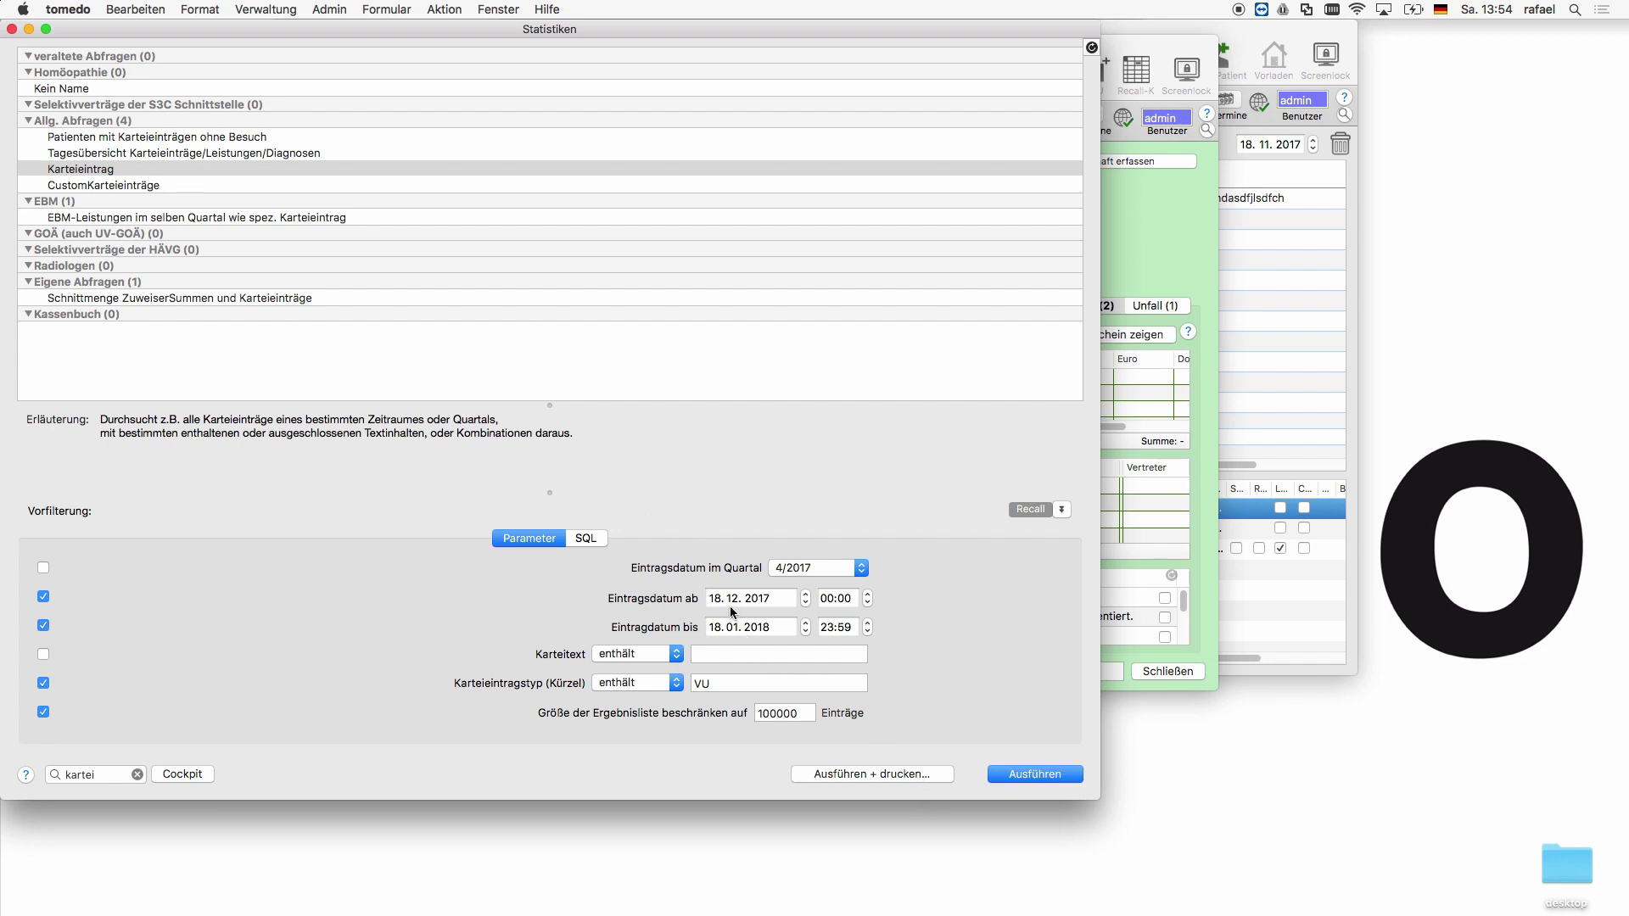
pyautogui.click(12, 29)
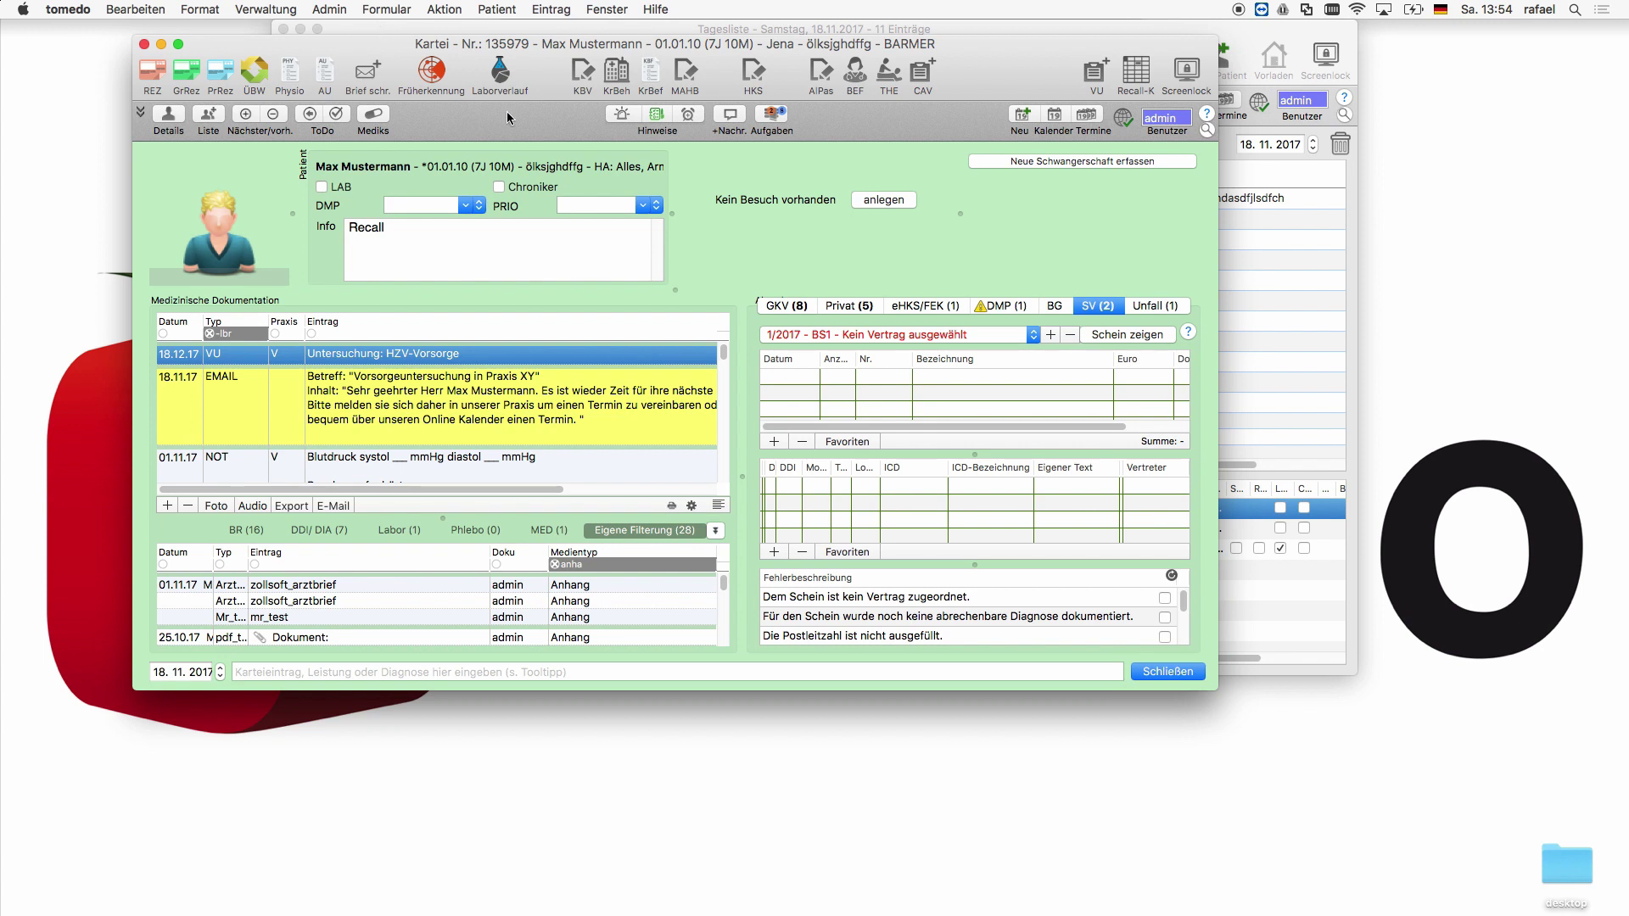
# Open the statistics administration, view the preselection choices of Karteieintrag's Recall-K toolbar entry and close the administration.
pyautogui.click(337, 11)
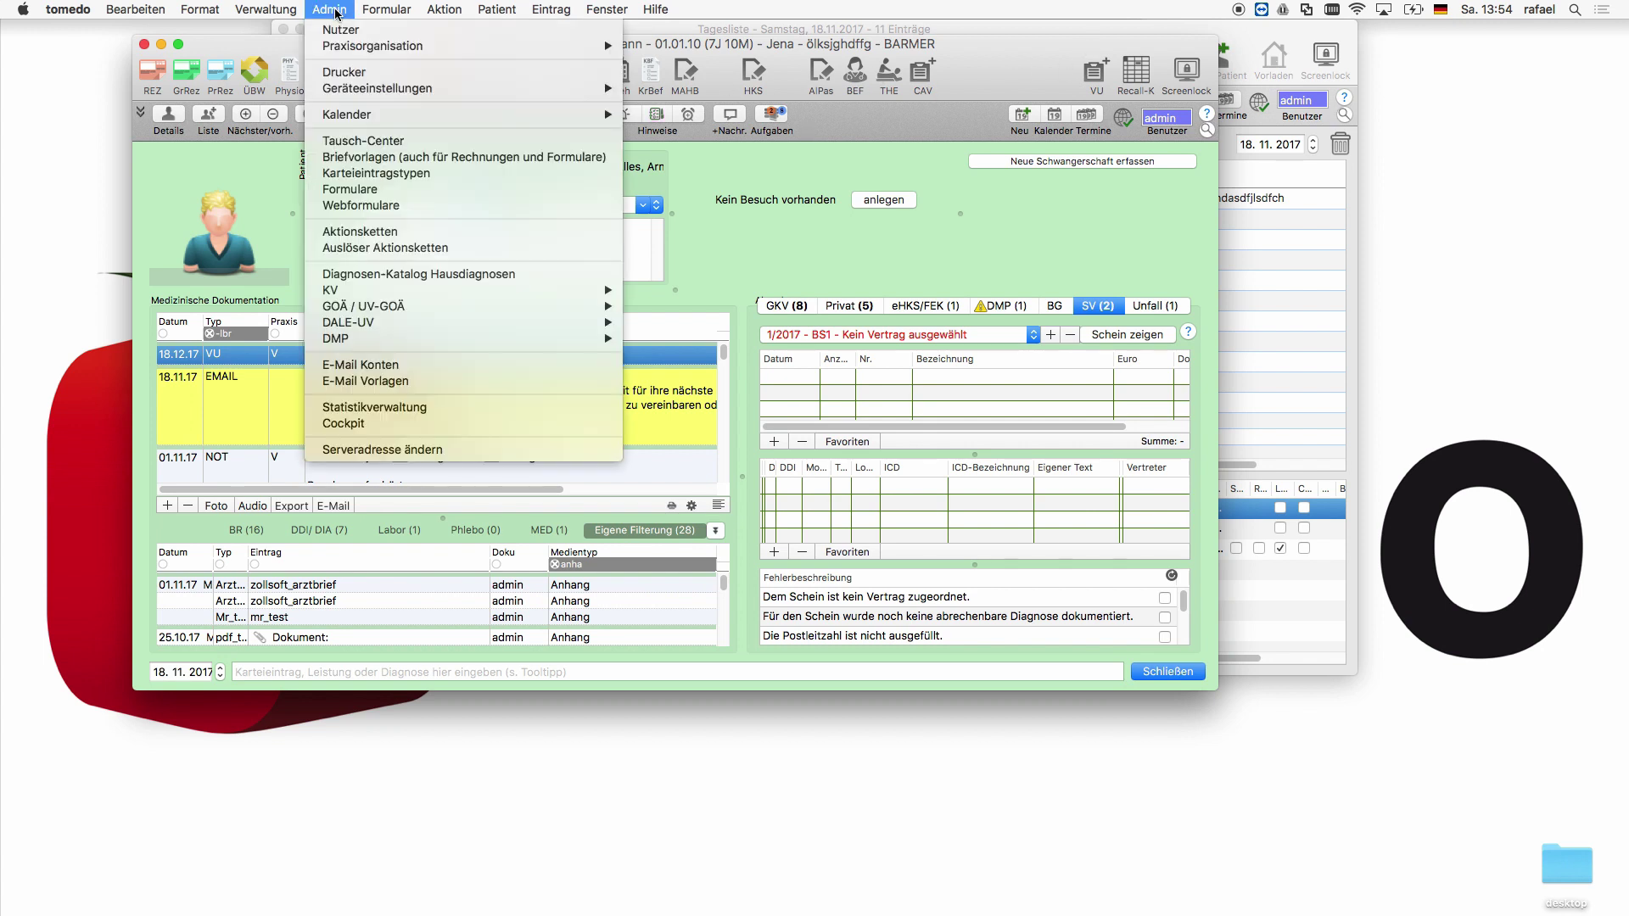
pyautogui.click(407, 405)
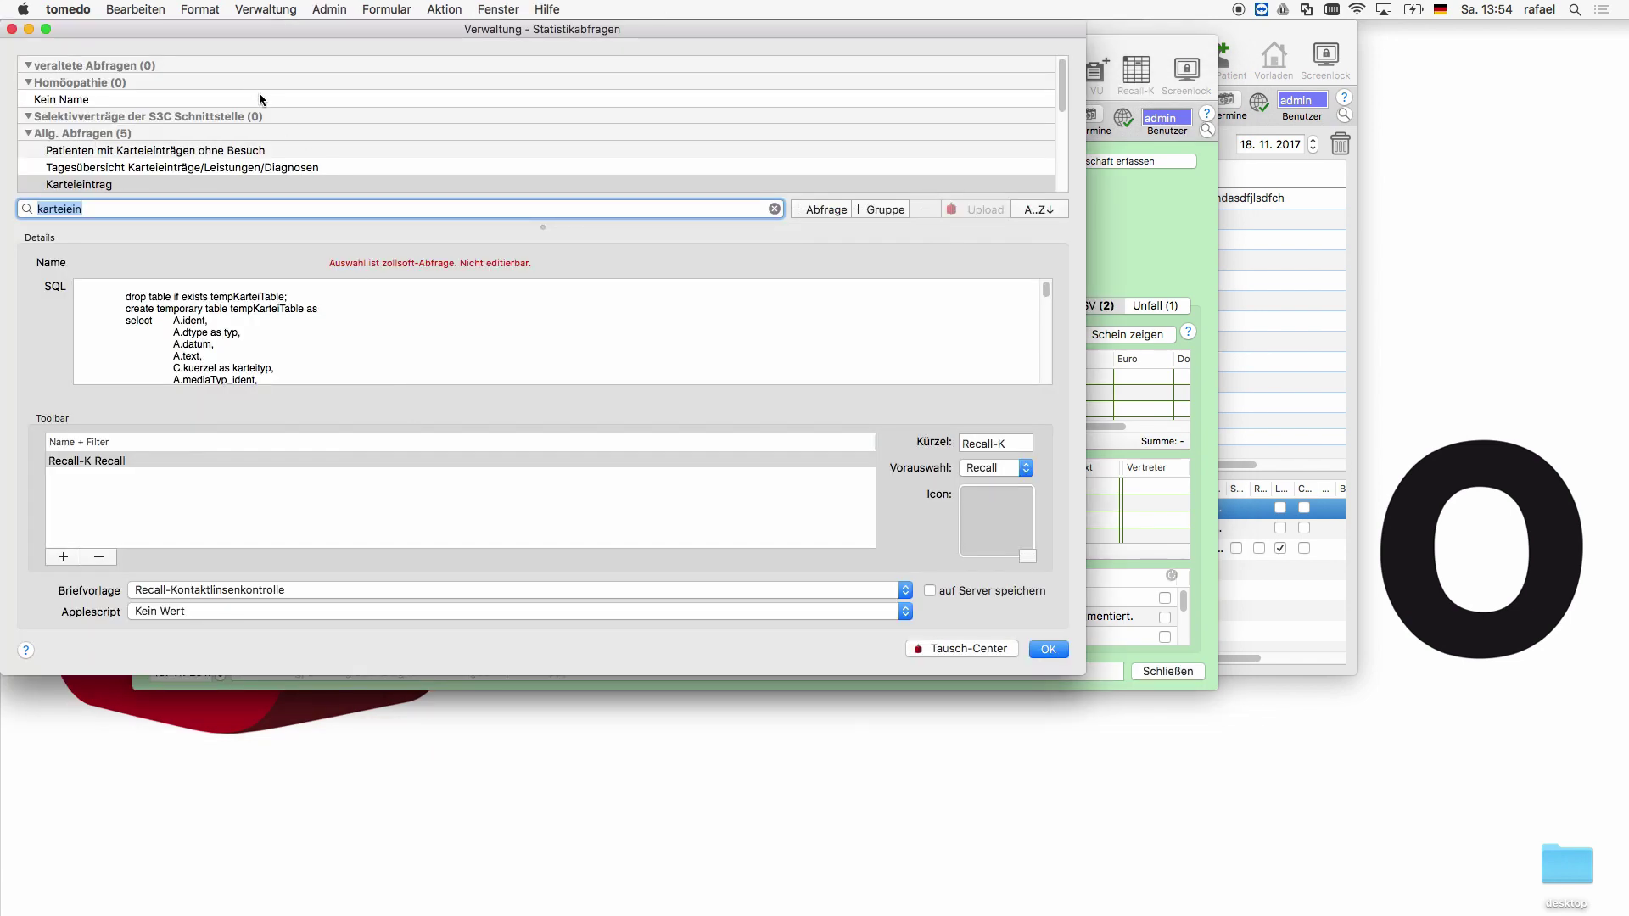
pyautogui.scroll(-3, 277, 126)
pyautogui.scroll(3, 255, 148)
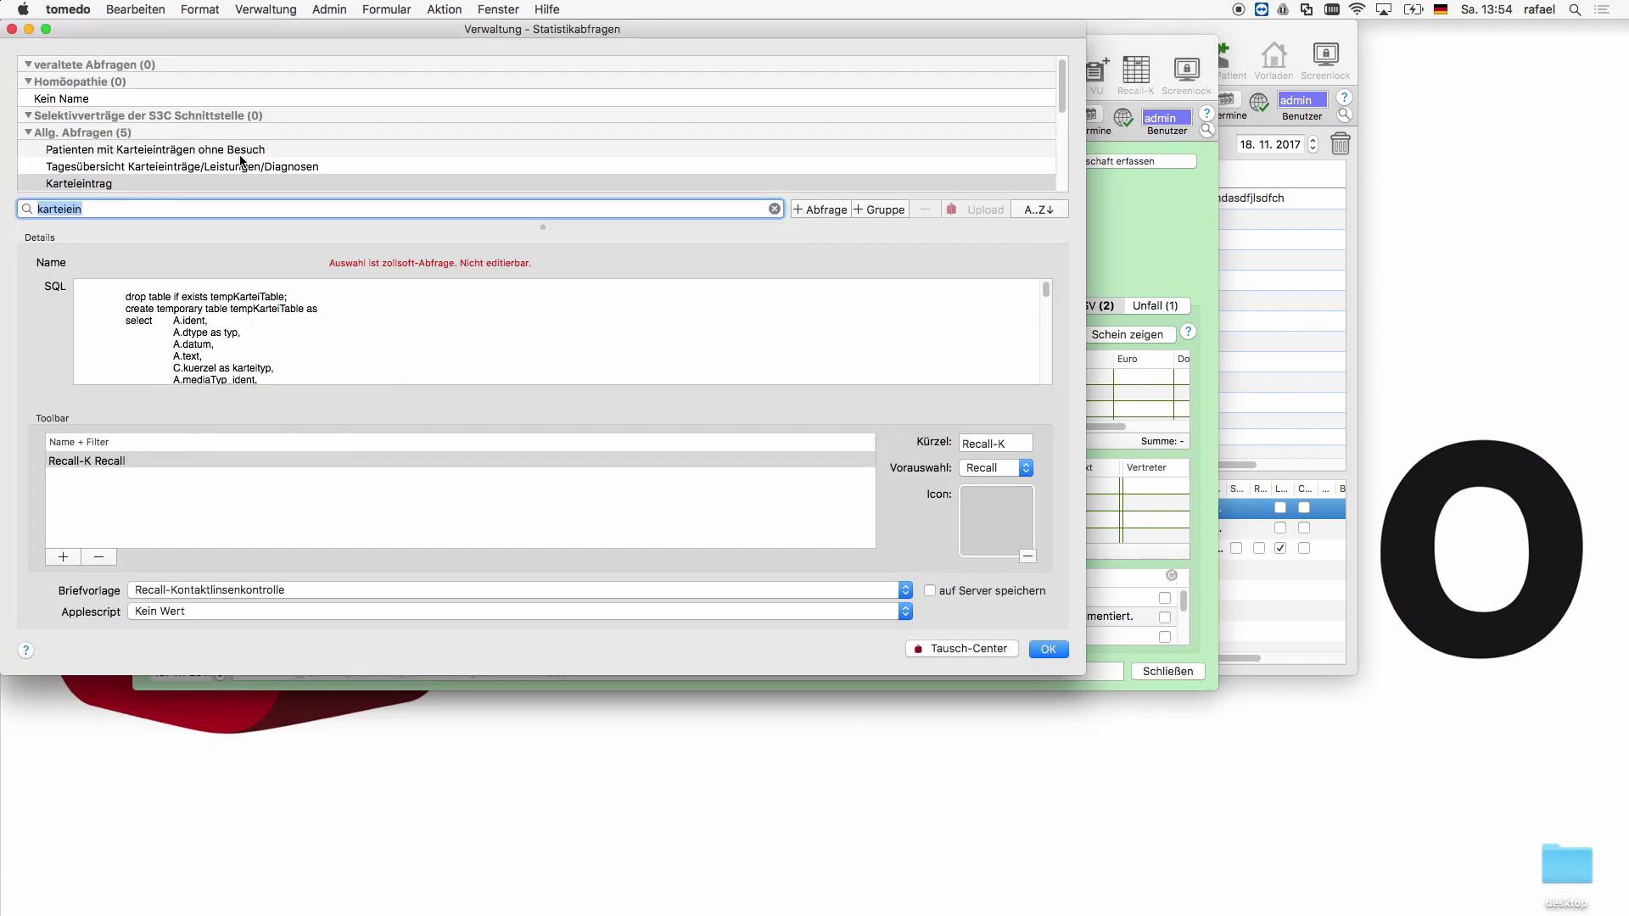
pyautogui.click(230, 178)
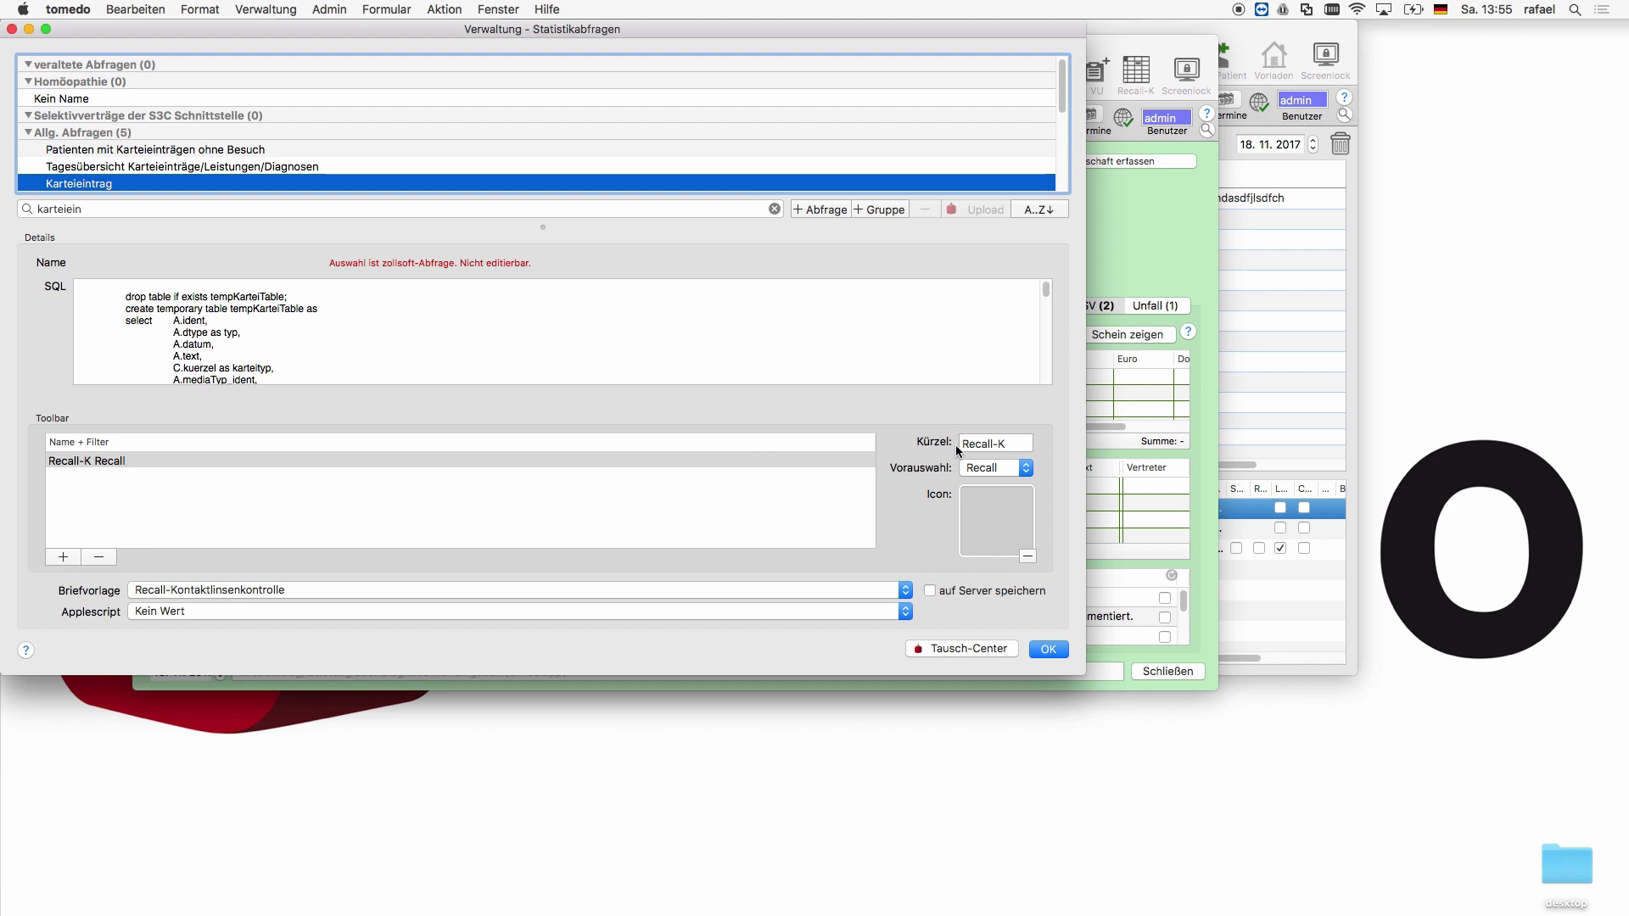
pyautogui.click(983, 468)
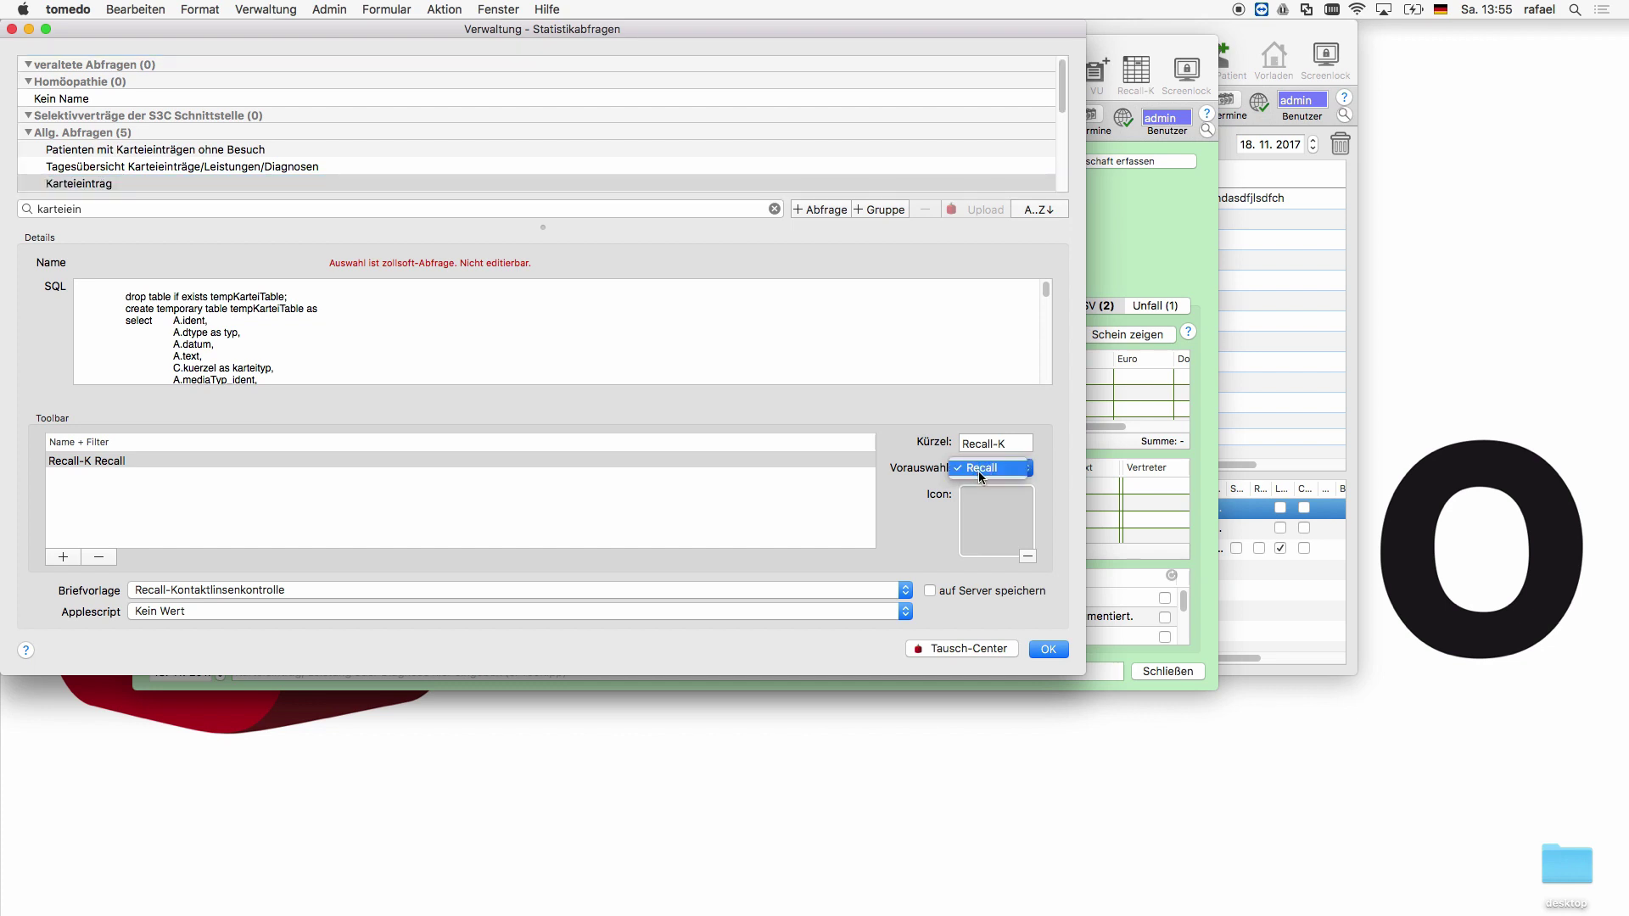
pyautogui.click(979, 470)
pyautogui.click(1048, 650)
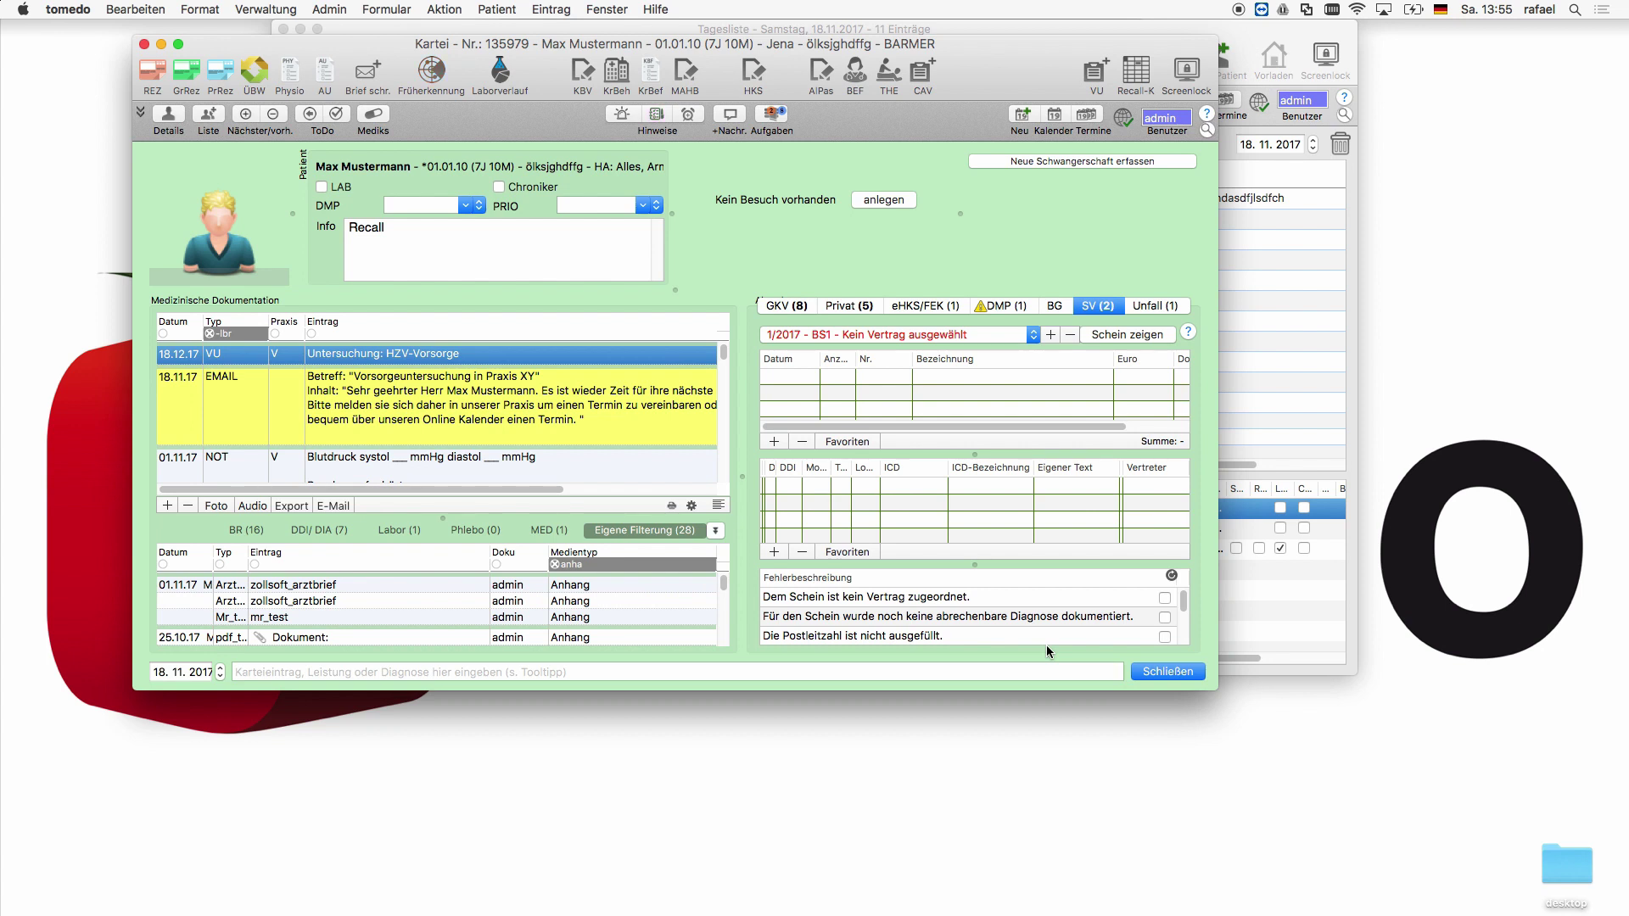
# Open the e-mail account administration and the e-mail template administration, and view the sender accounts available for the Recall 1 template.
pyautogui.click(330, 8)
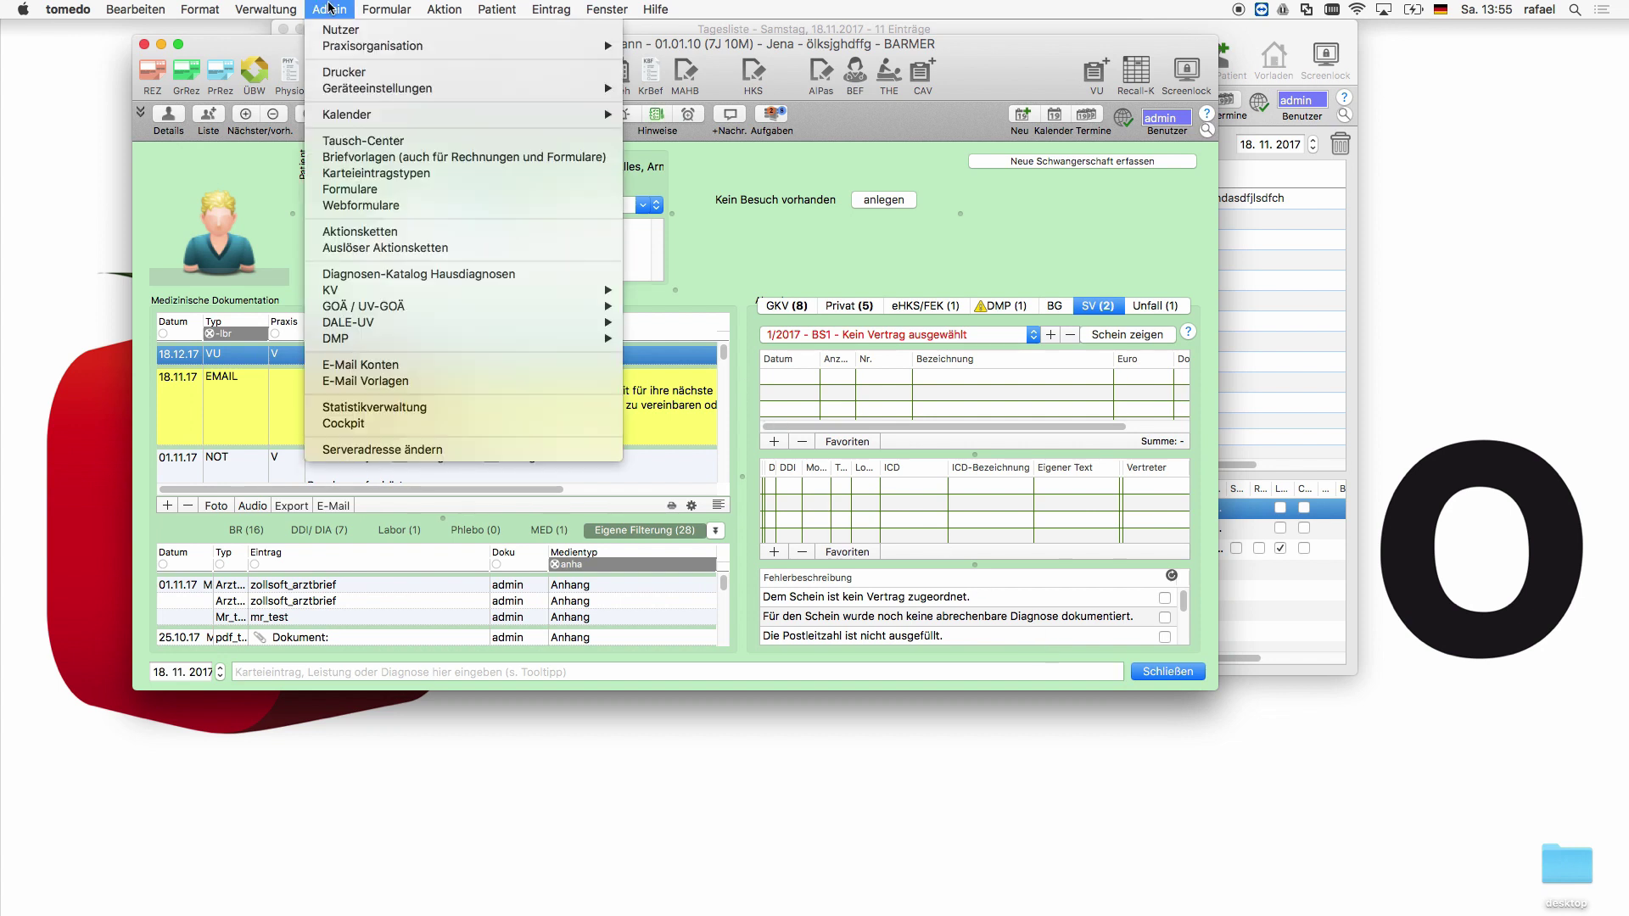
pyautogui.click(357, 365)
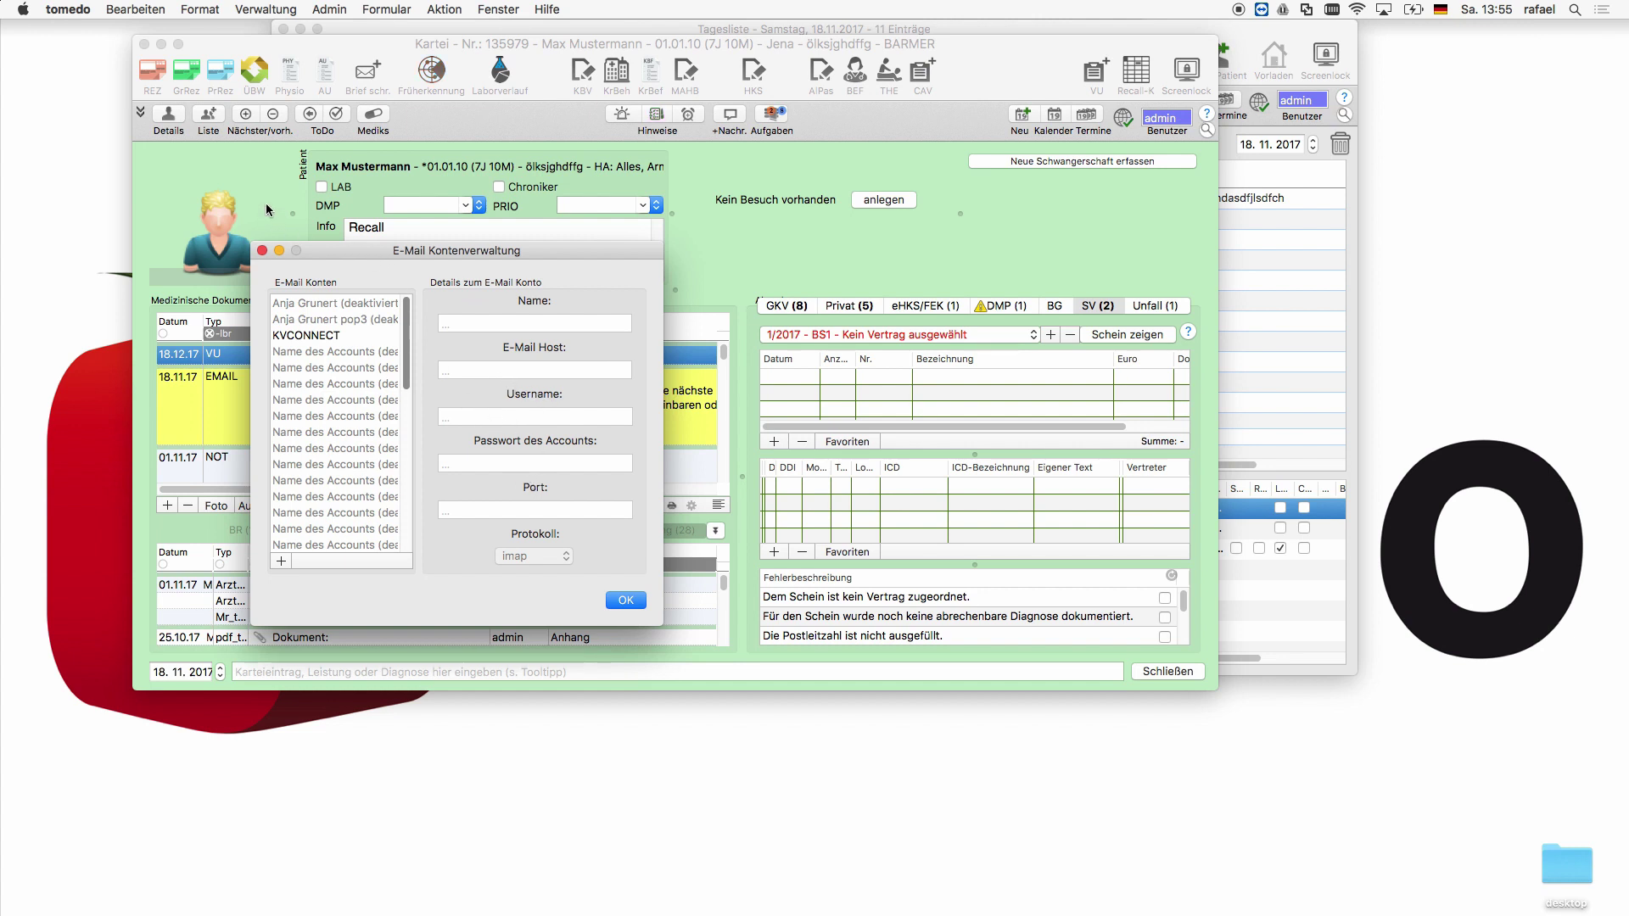
pyautogui.click(323, 10)
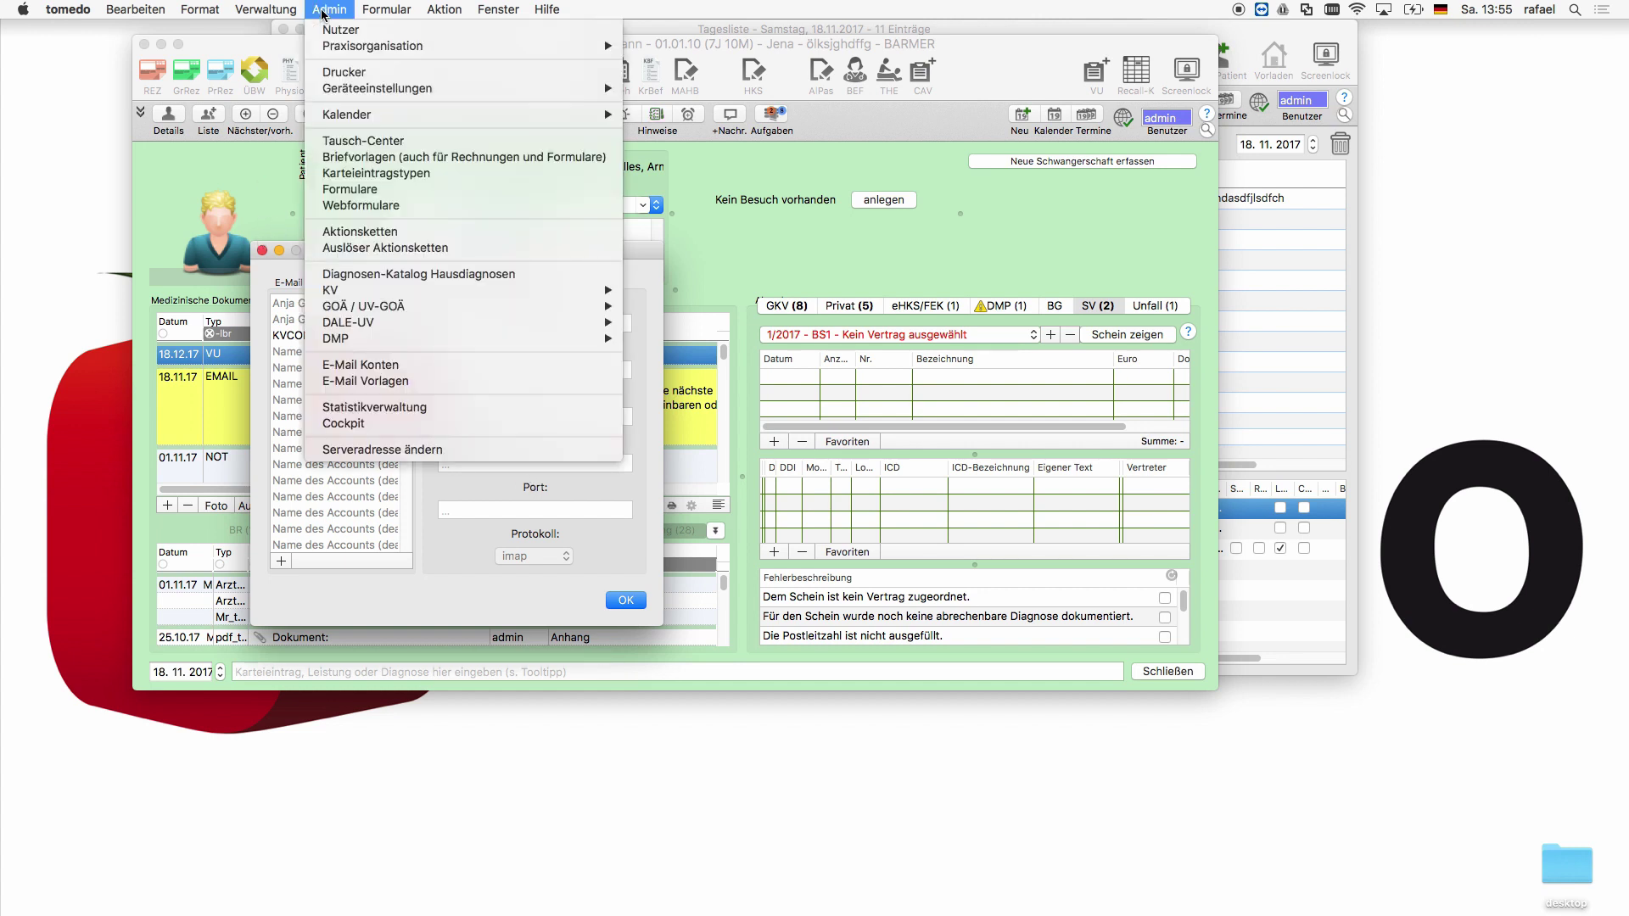
pyautogui.click(363, 381)
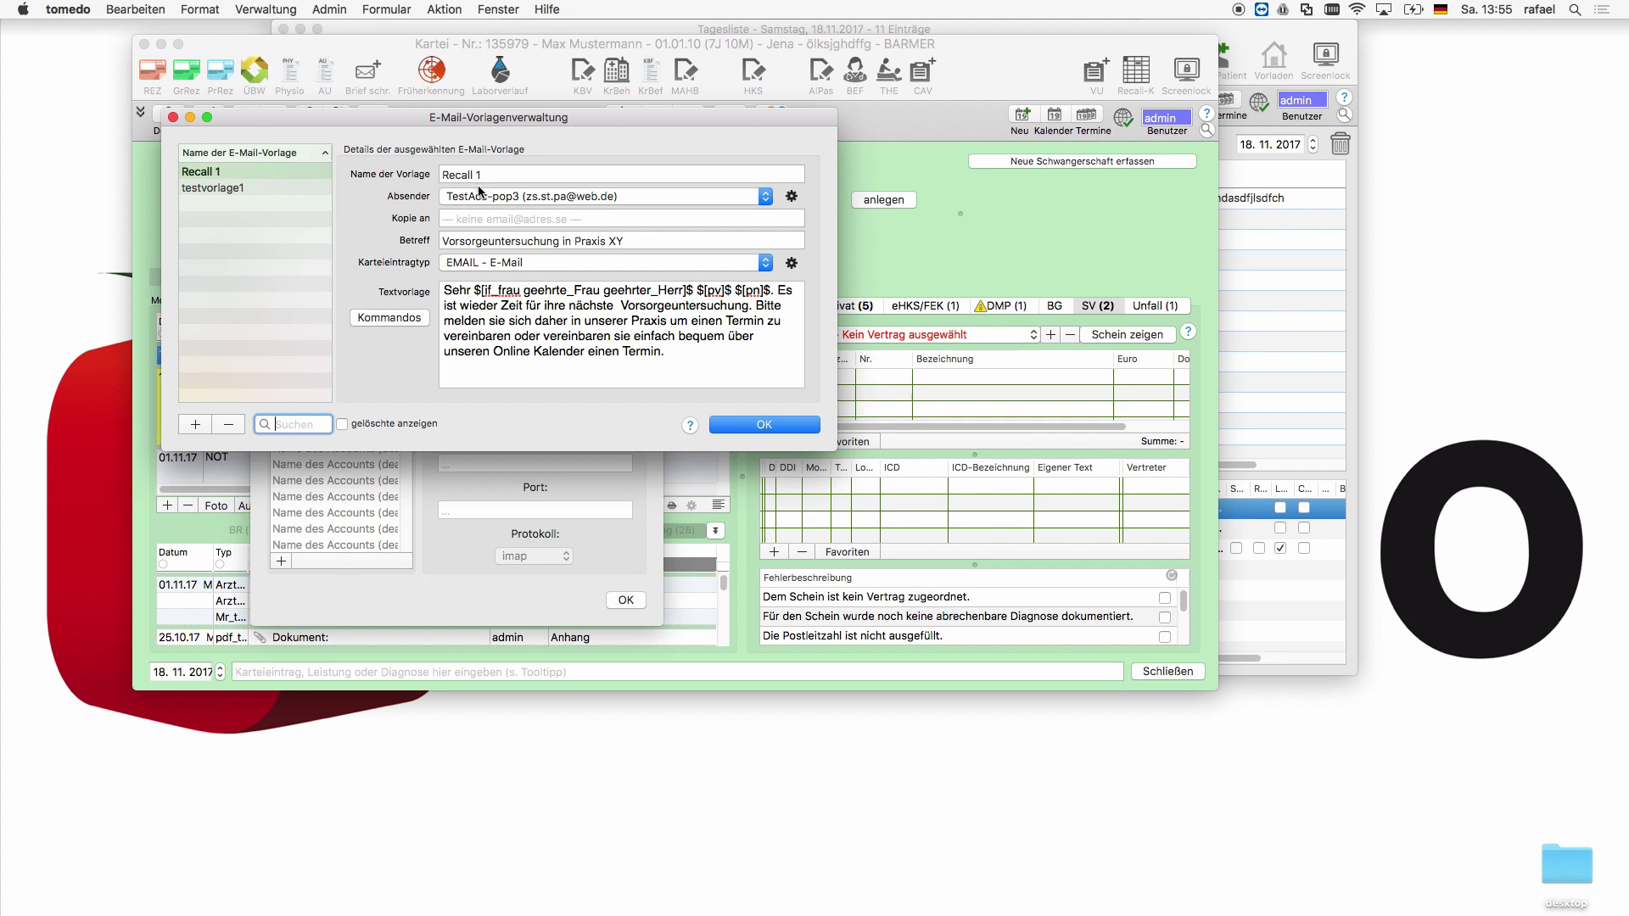
pyautogui.click(462, 199)
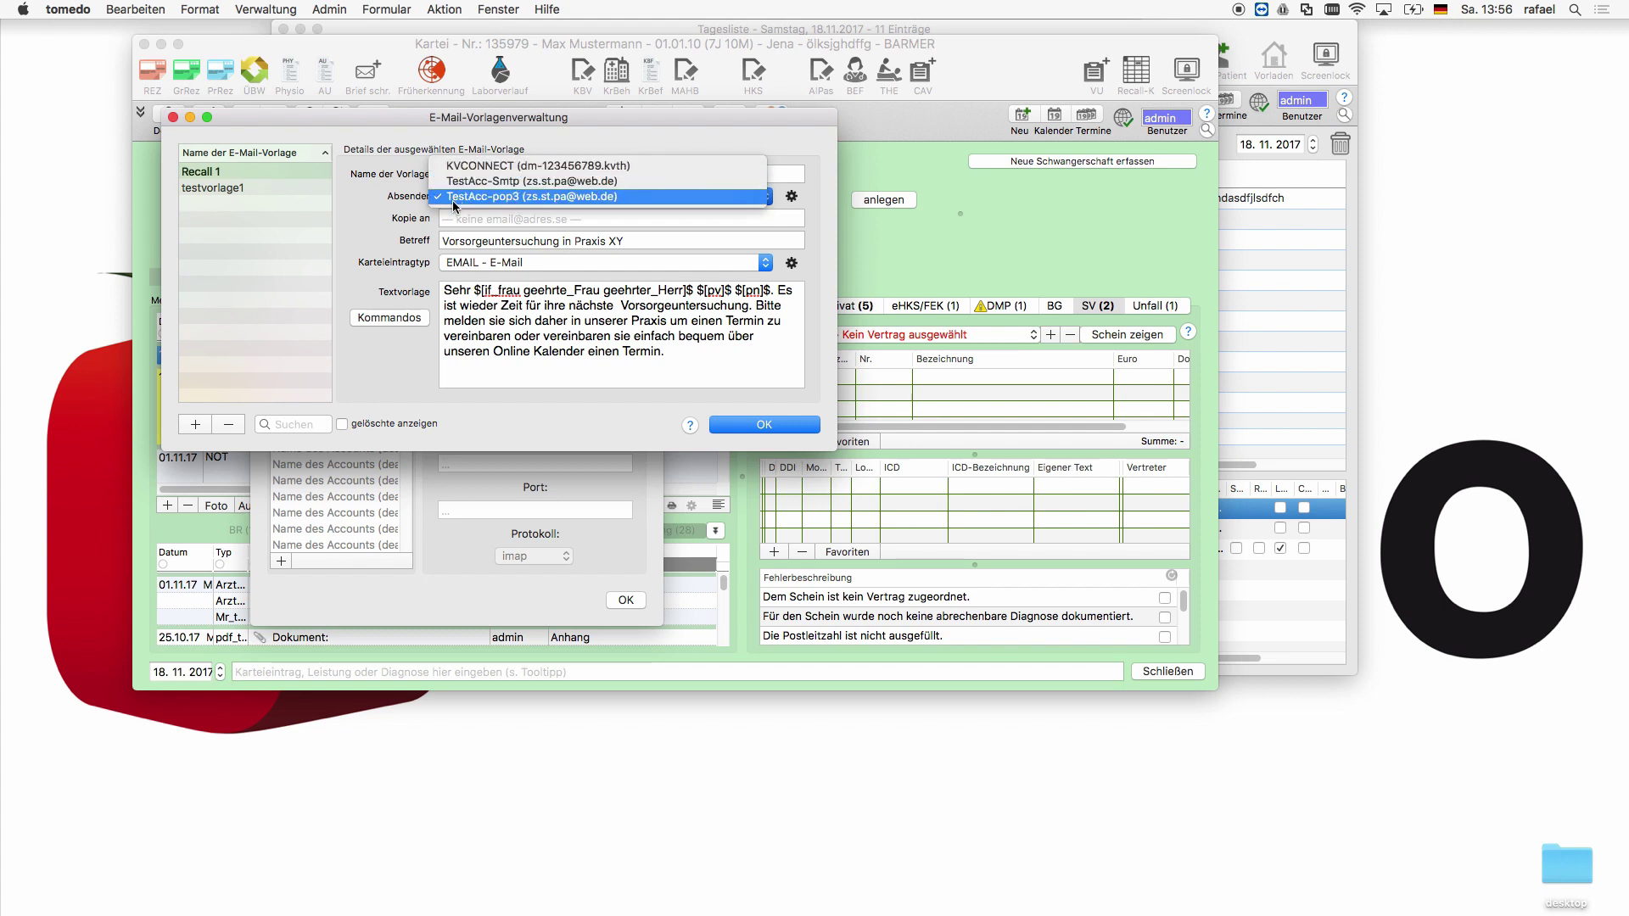
pyautogui.click(456, 199)
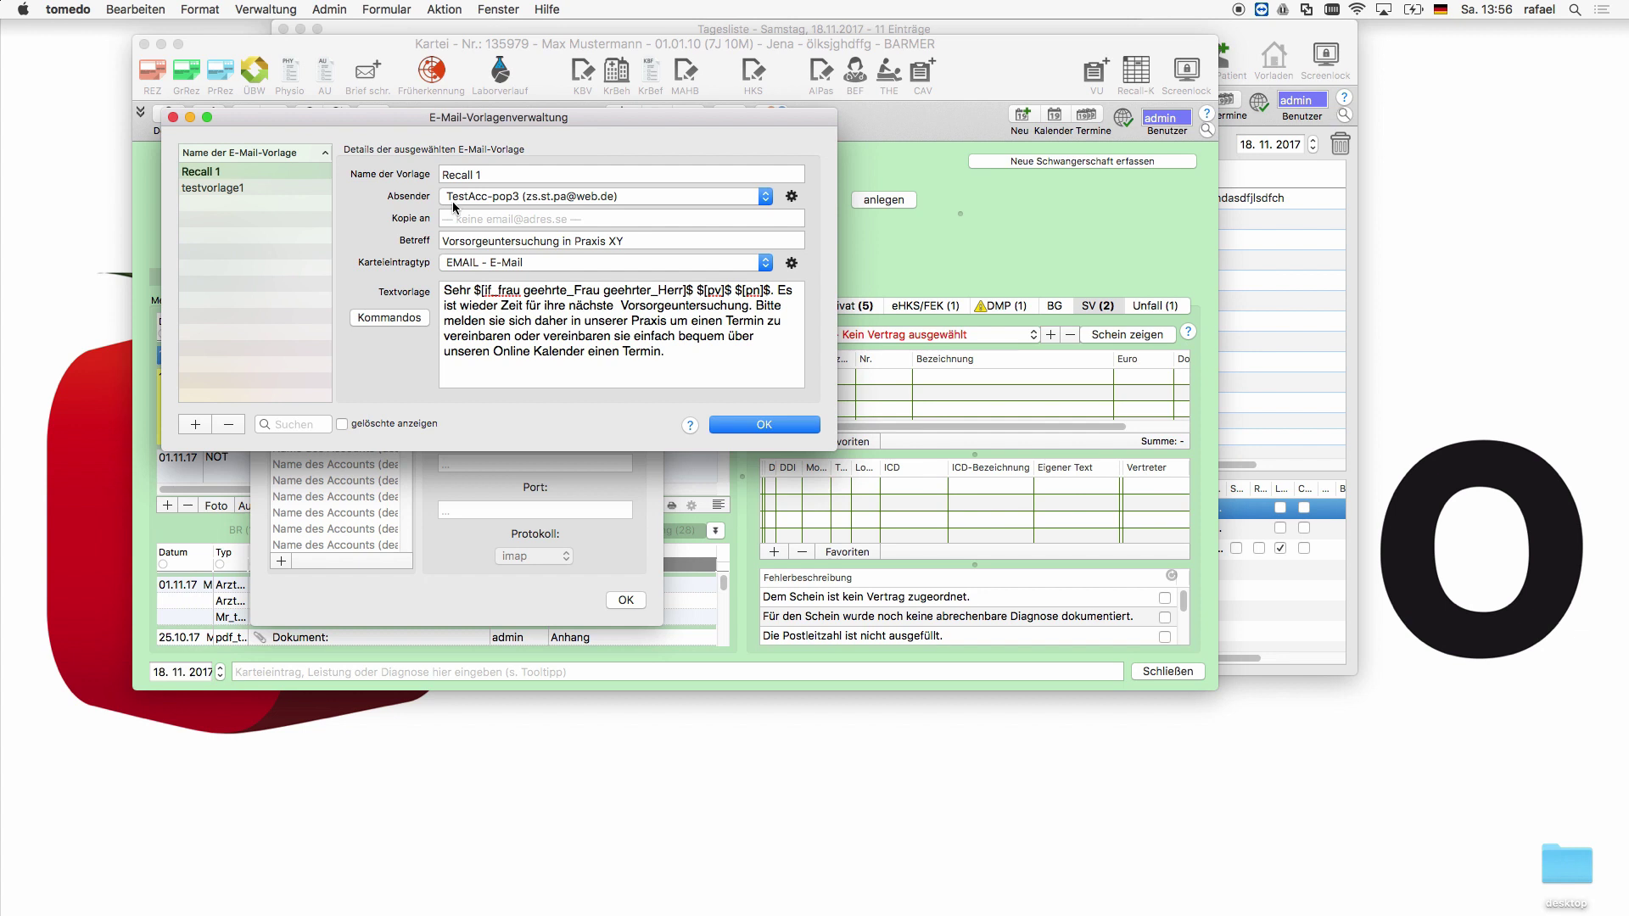
# Reposition the template window, view the list of placeholder commands for the Recall 1 text and close the list.
pyautogui.moveTo(454, 224)
pyautogui.moveTo(395, 124); pyautogui.dragTo(548, 152)
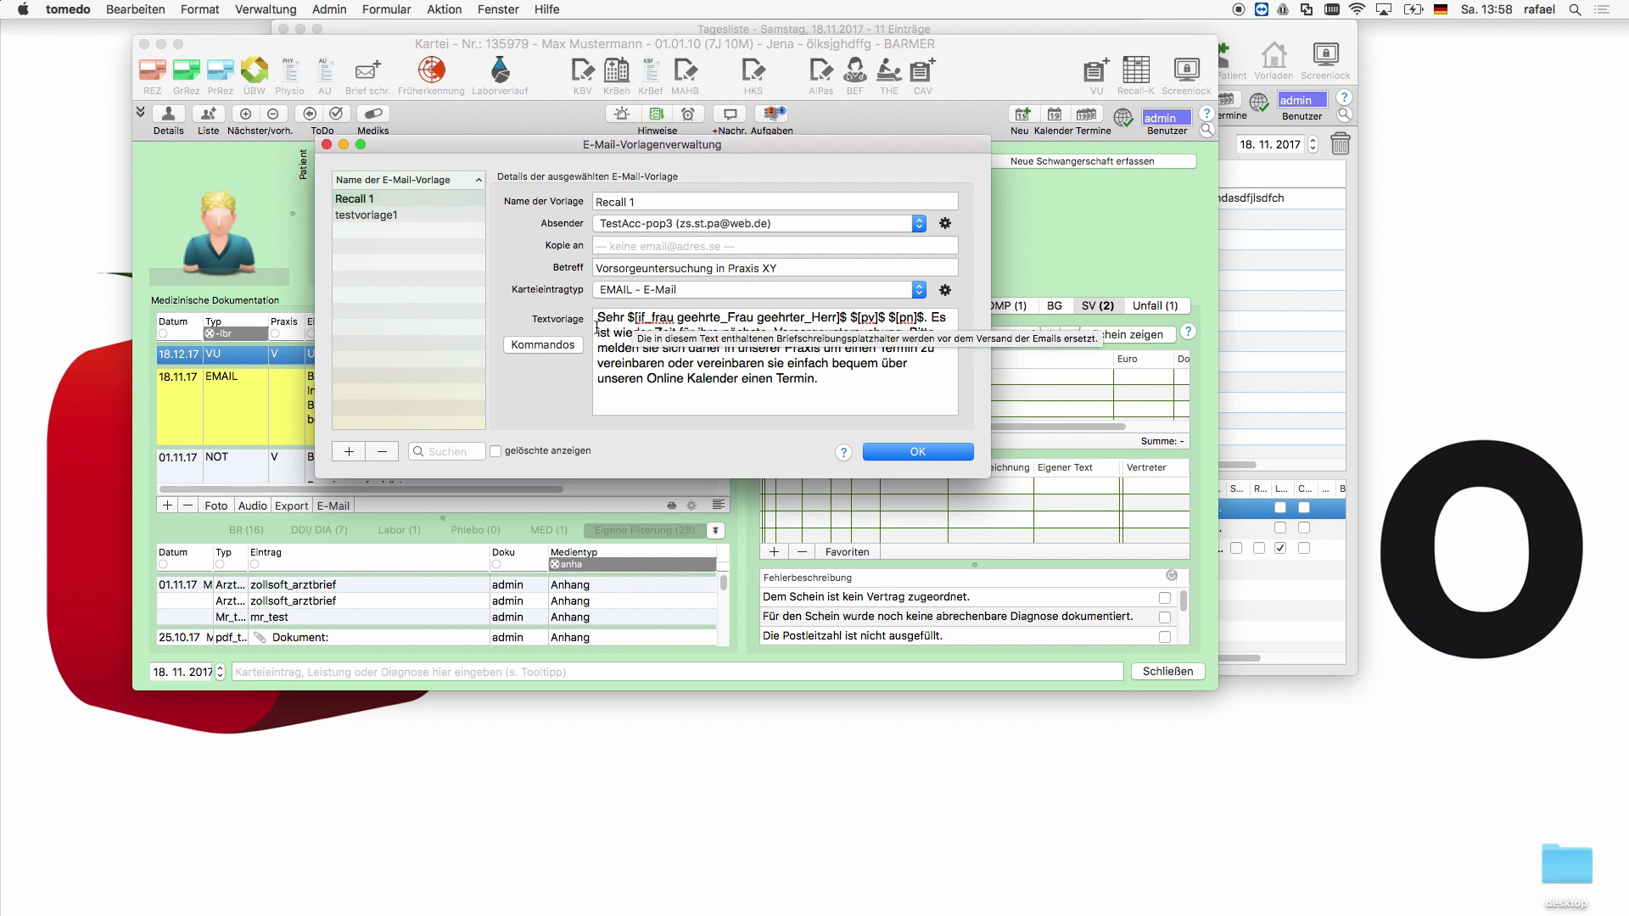
pyautogui.click(546, 345)
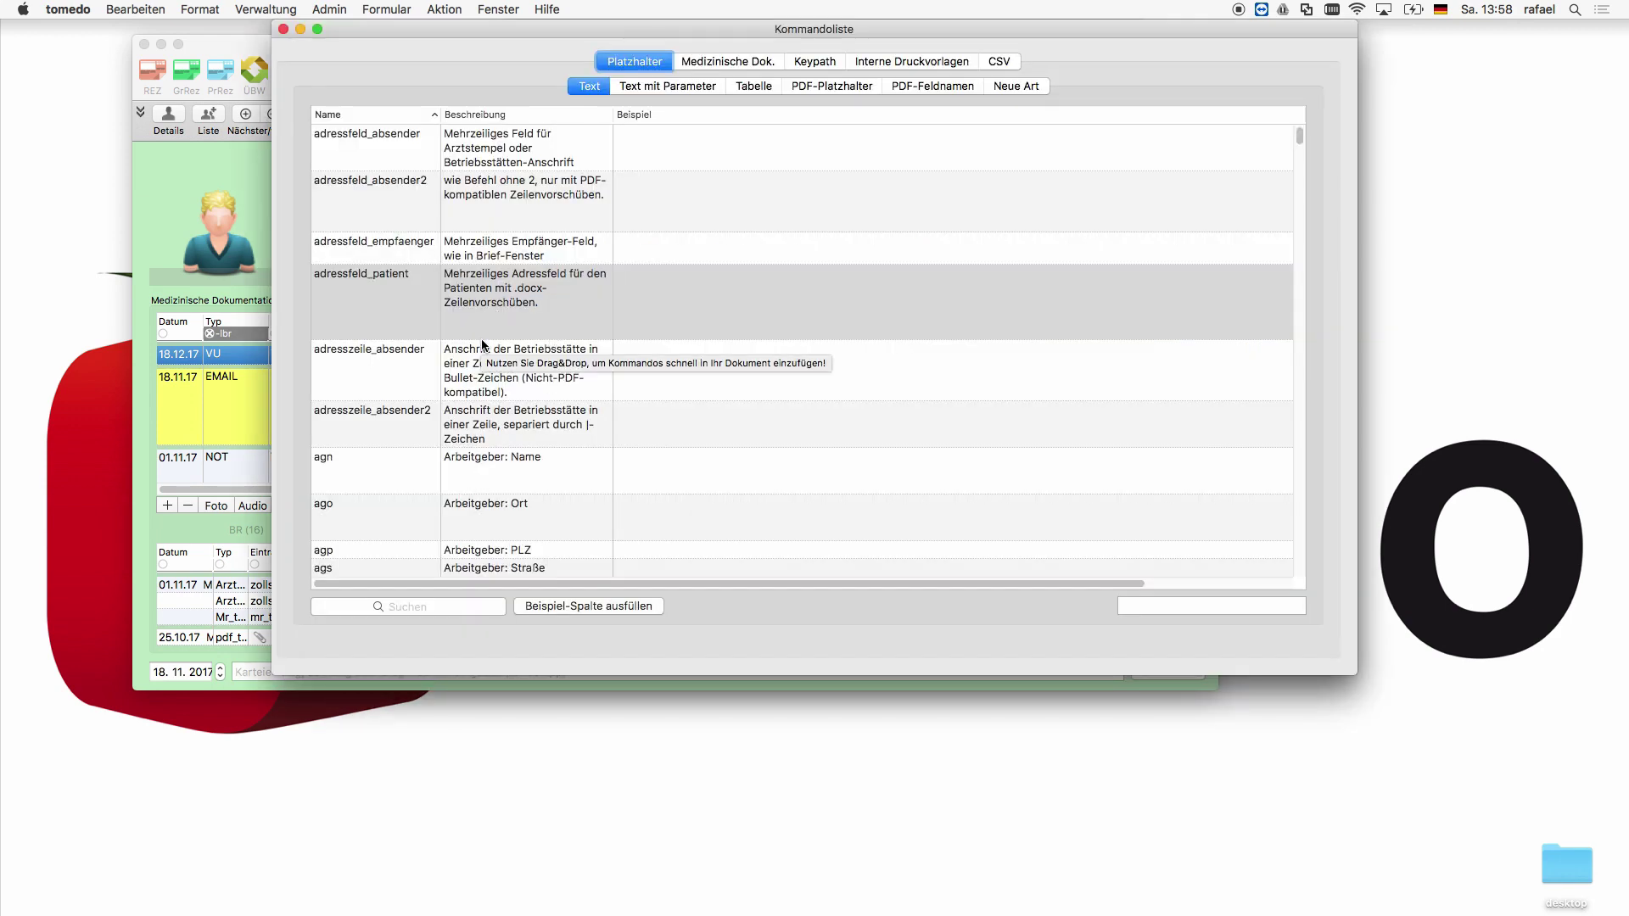
pyautogui.click(283, 30)
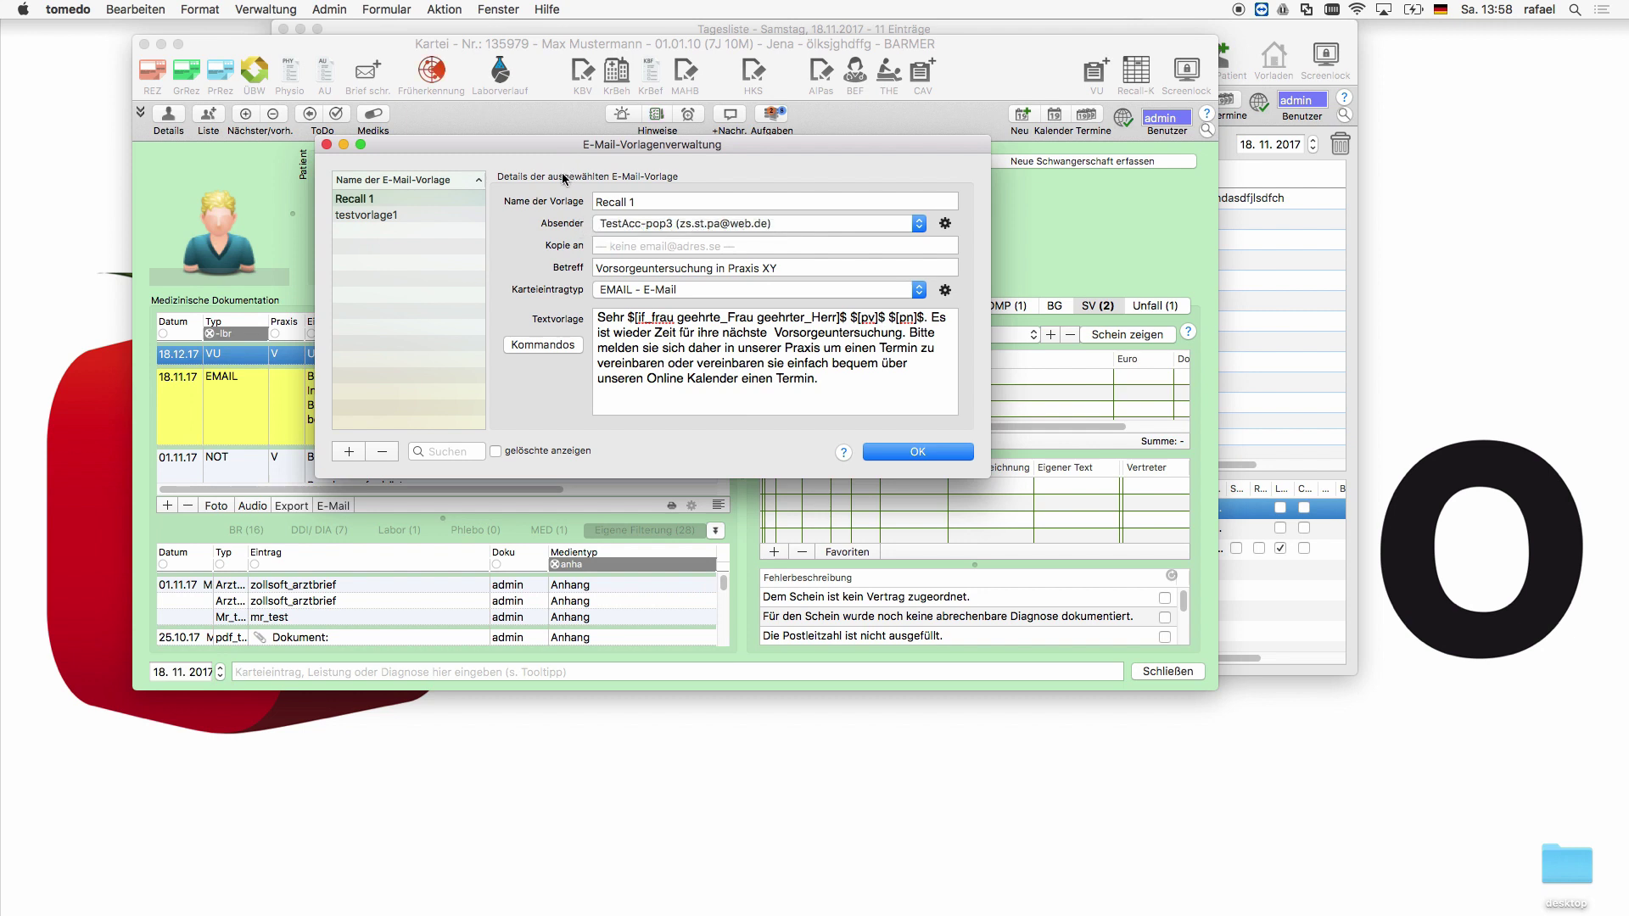
# Look up where SMS templates are managed in the calendar administration, and close the e-mail template administration.
pyautogui.click(330, 9)
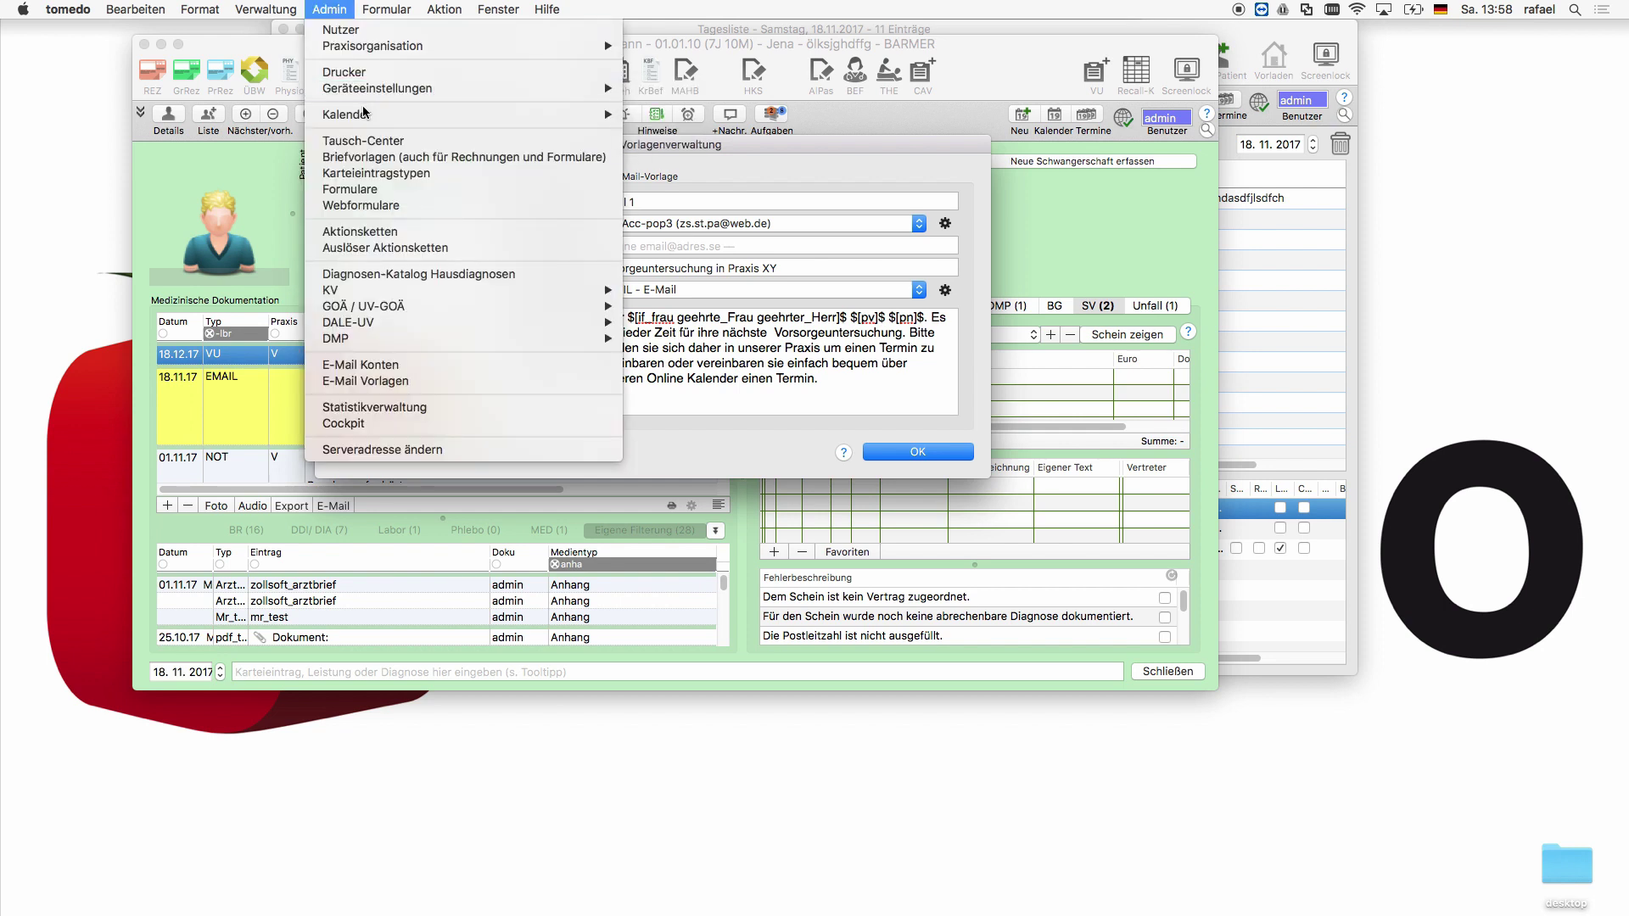
pyautogui.moveTo(367, 117)
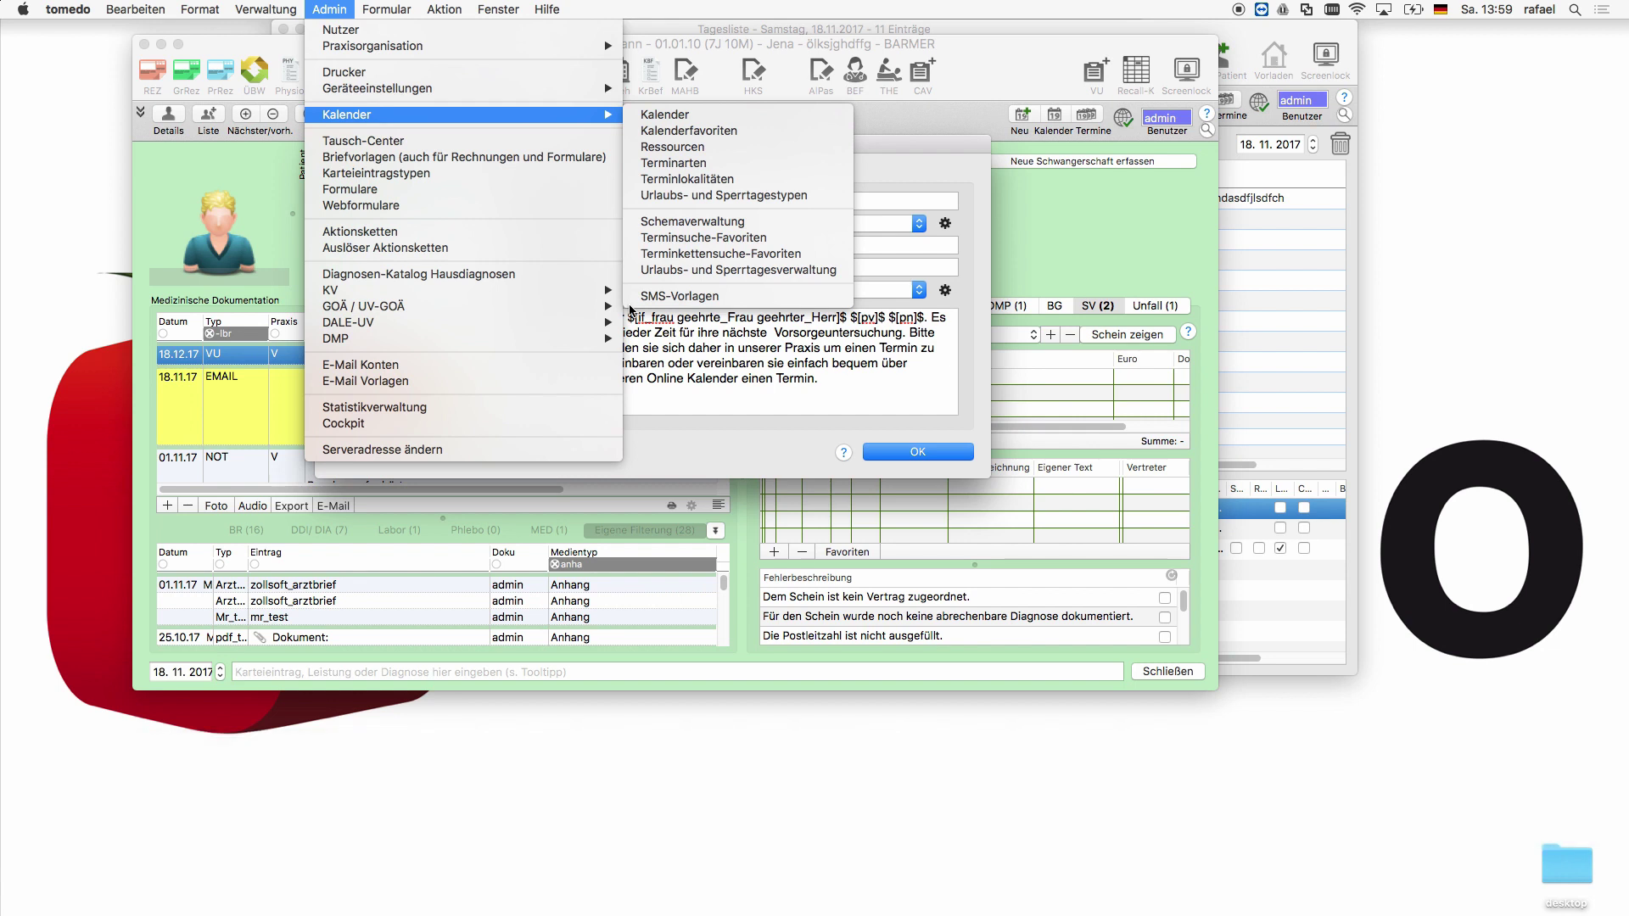
pyautogui.moveTo(612, 339)
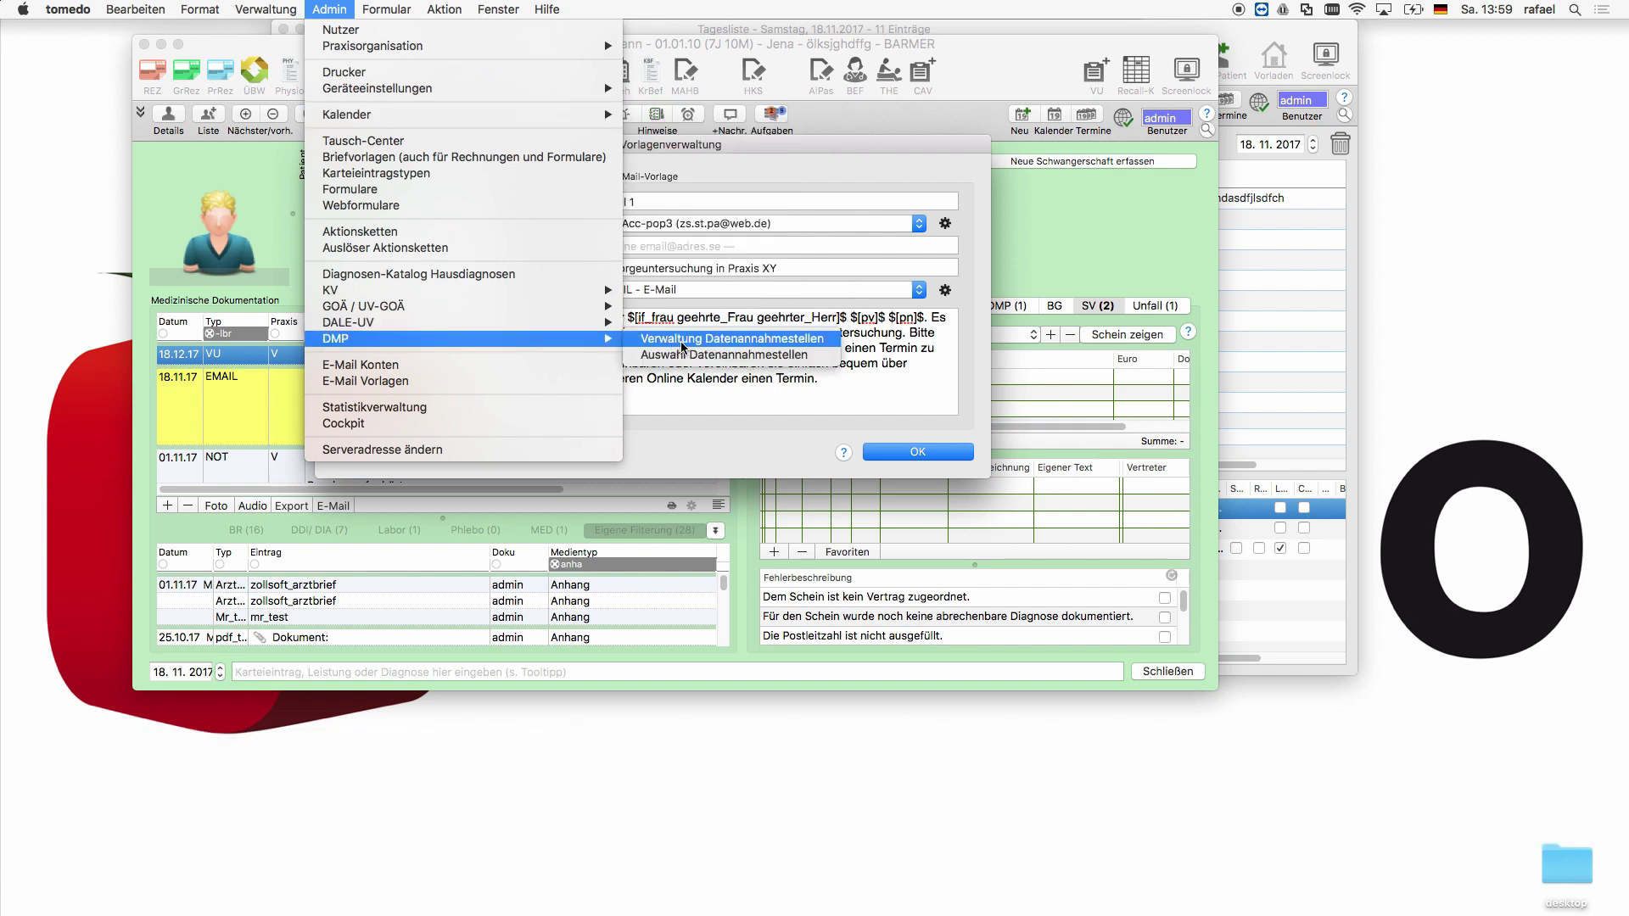
pyautogui.click(975, 202)
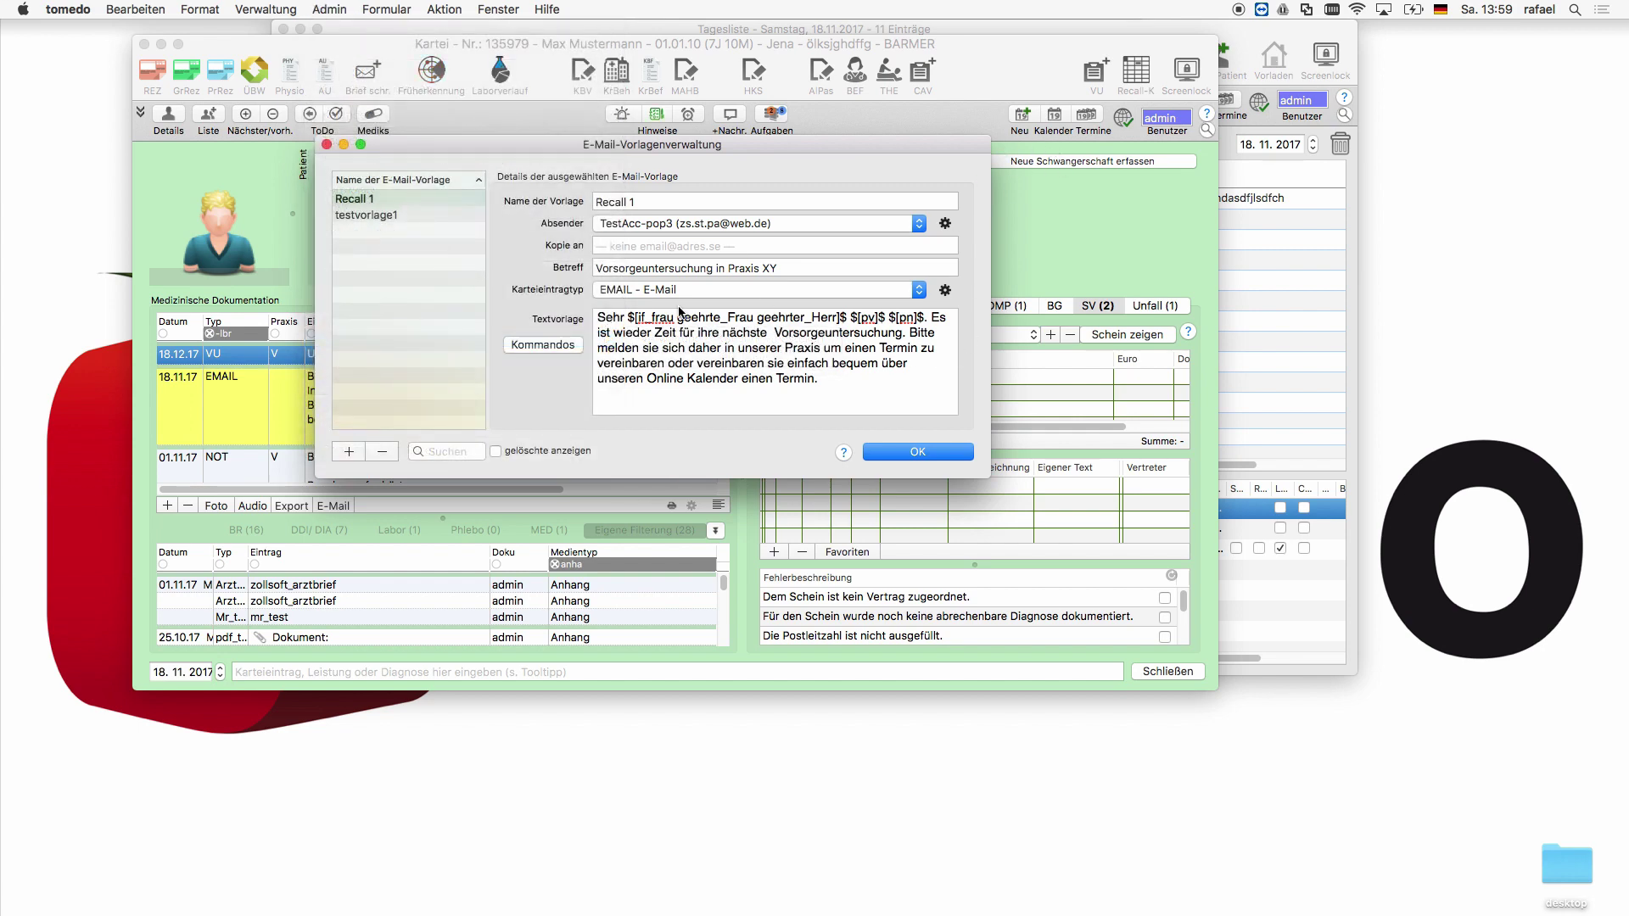
pyautogui.click(326, 145)
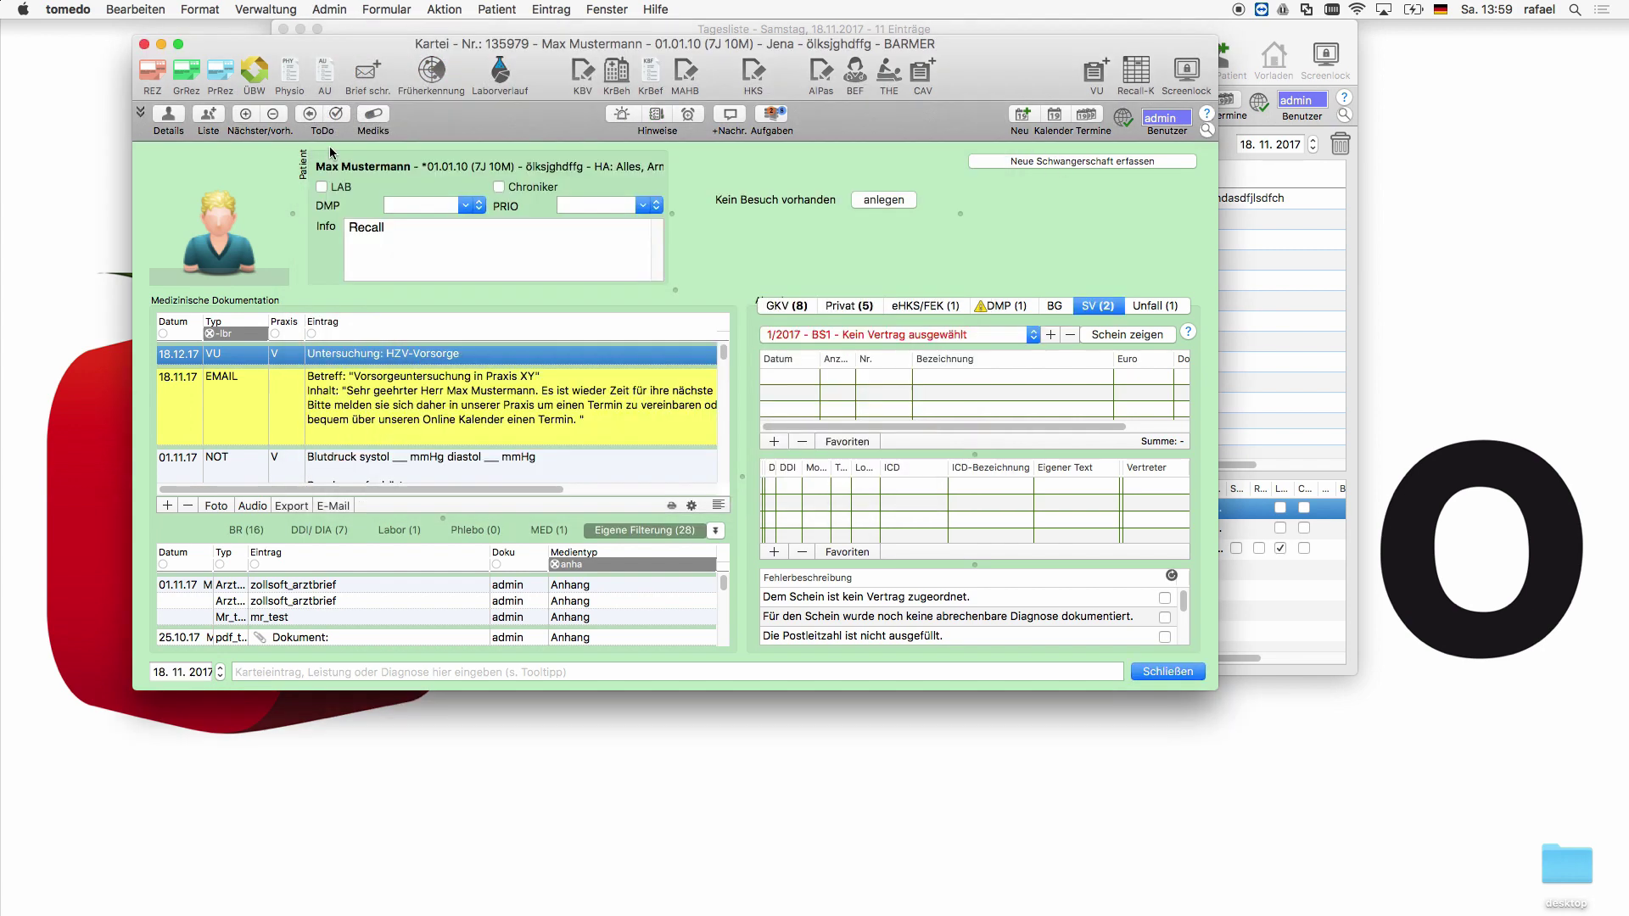
# Run the Recall-K statistic and filter its list by mail, SMS and Brief in turn.
pyautogui.click(1137, 72)
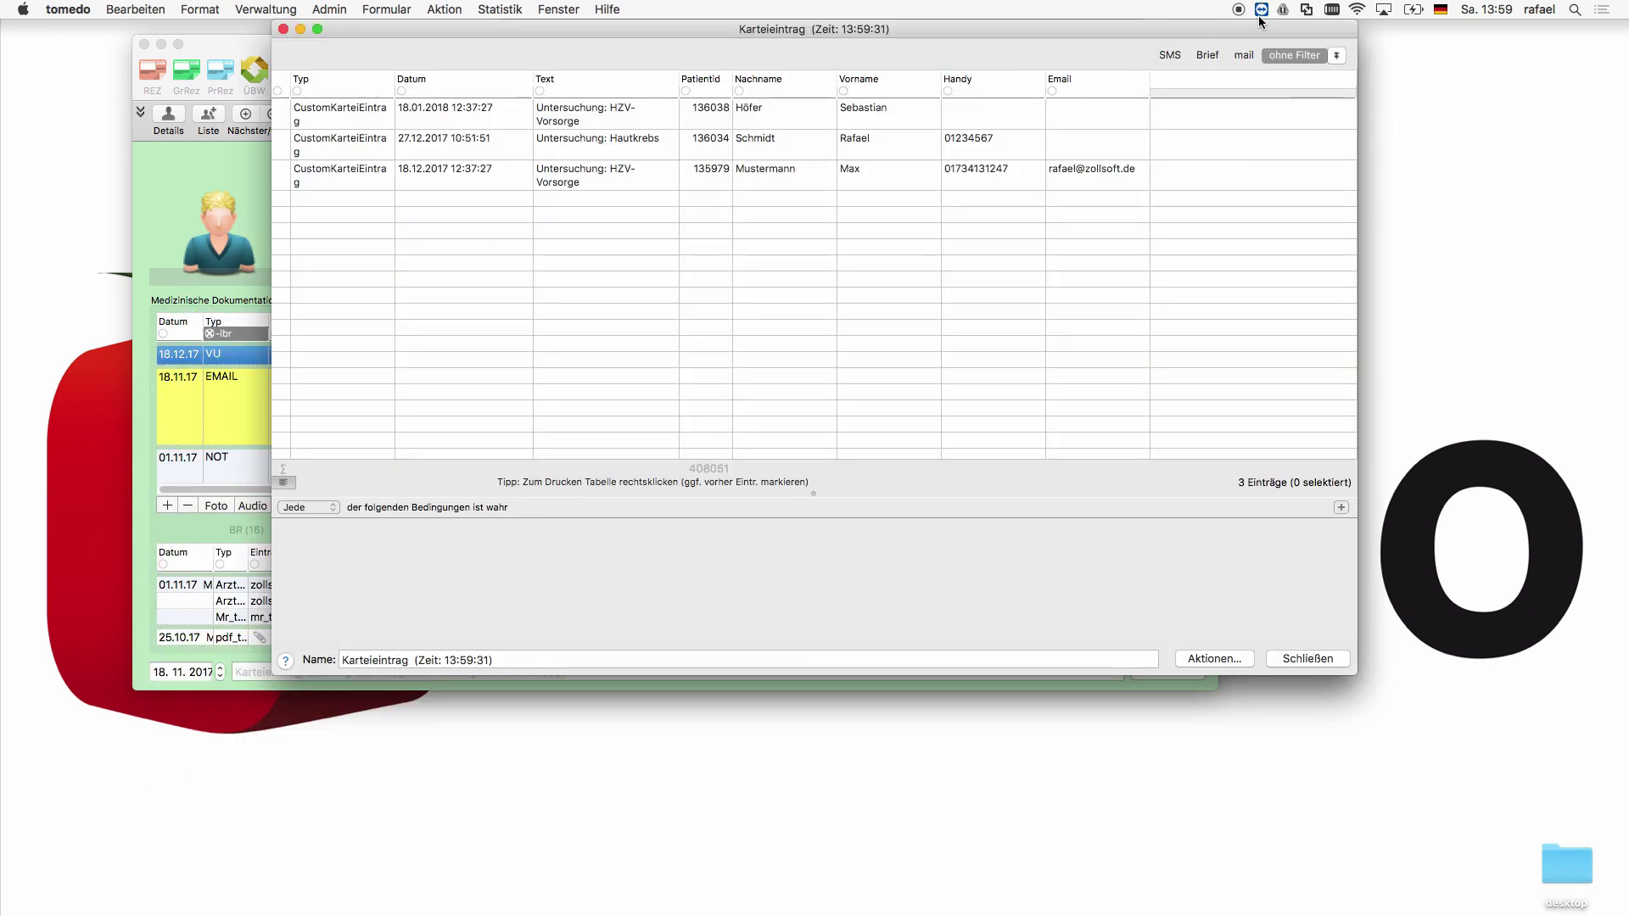
pyautogui.click(1240, 54)
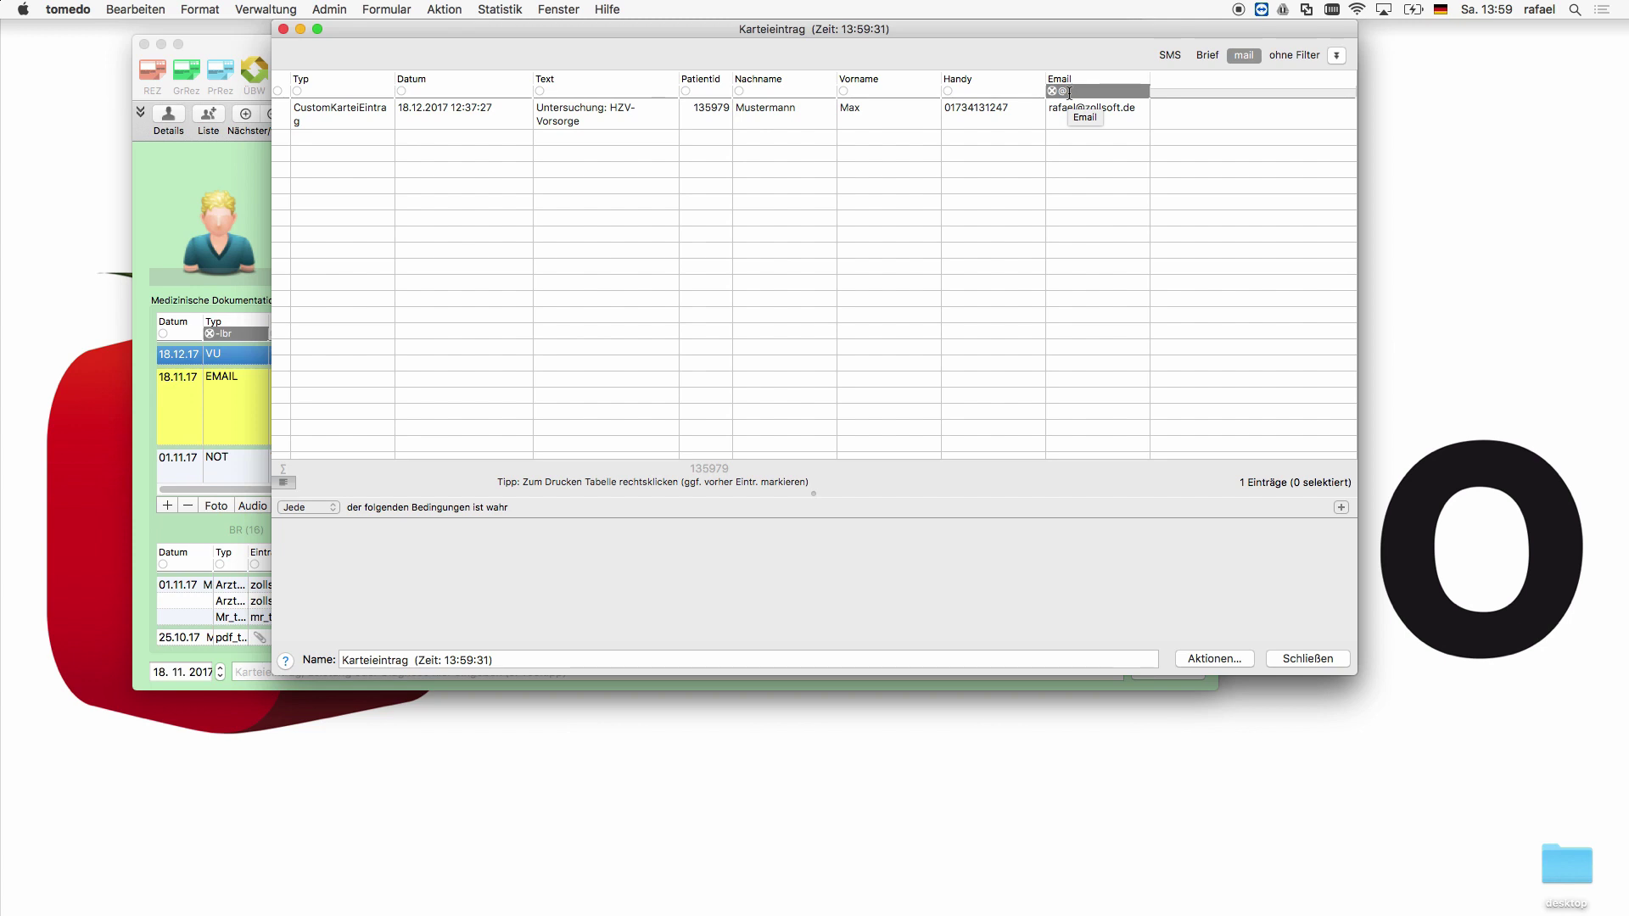
pyautogui.click(1161, 56)
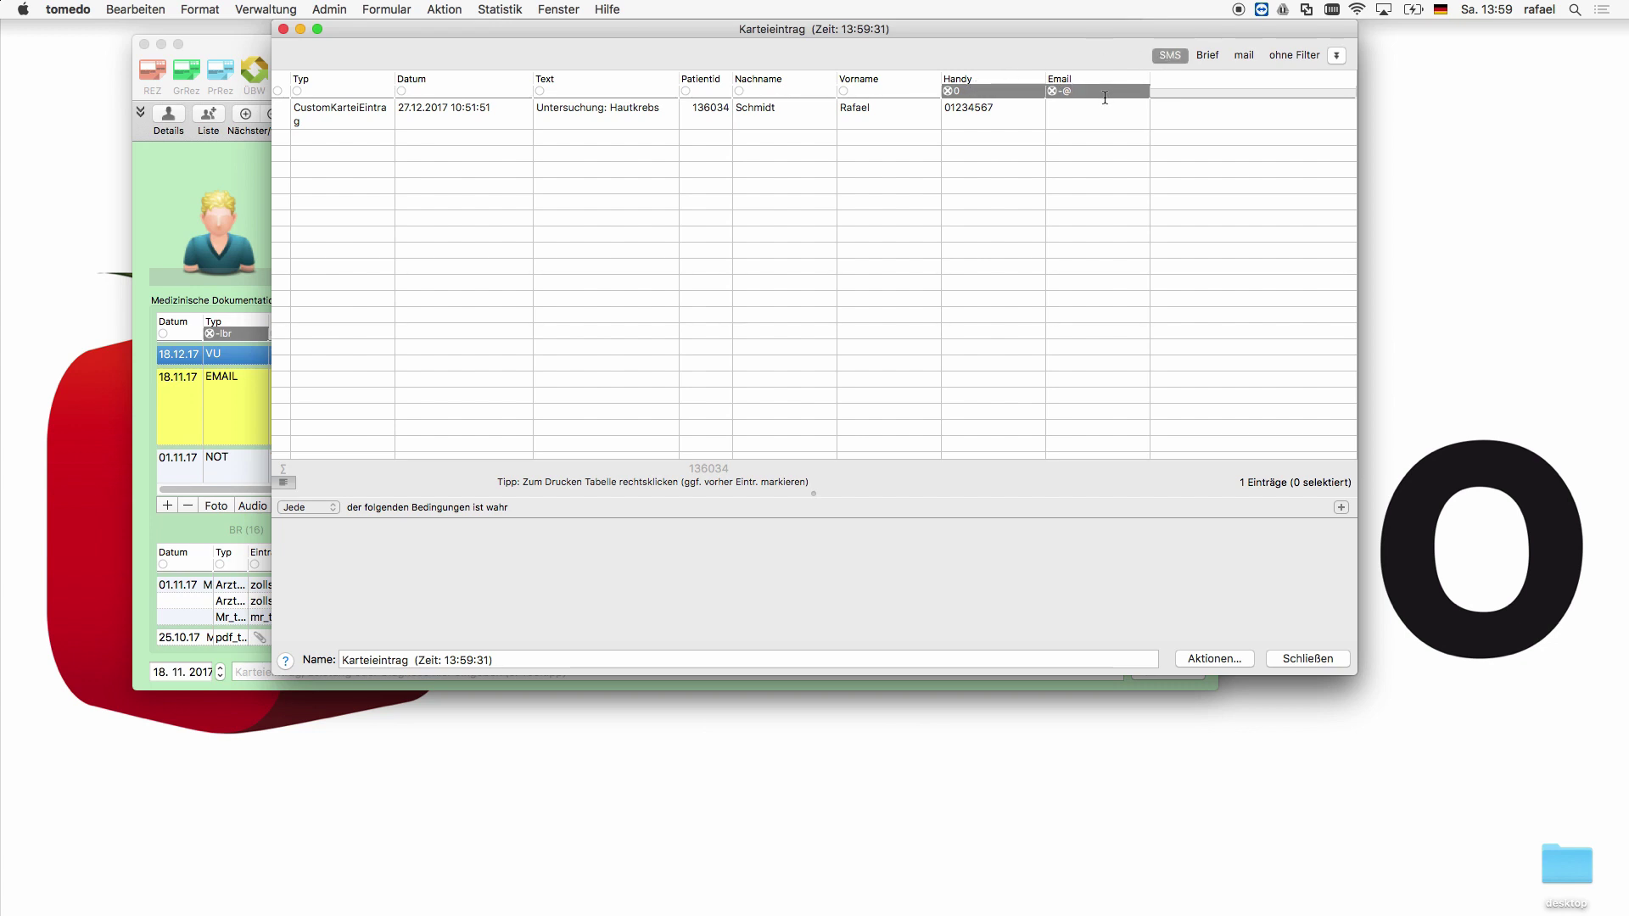
pyautogui.moveTo(1103, 98)
pyautogui.click(1191, 55)
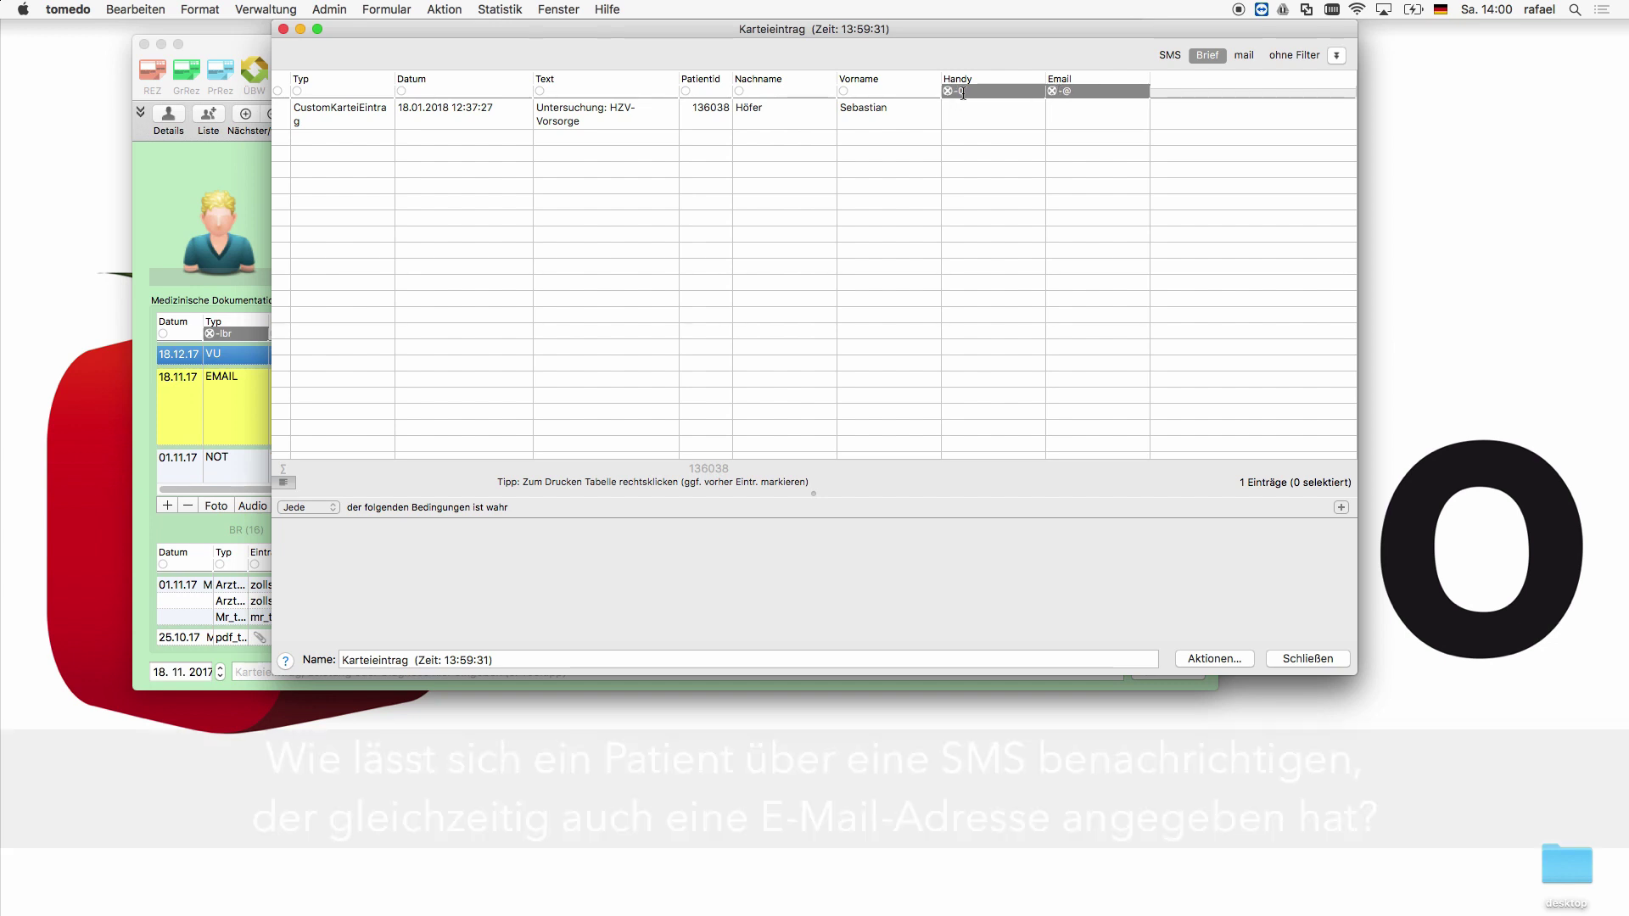
pyautogui.moveTo(963, 94)
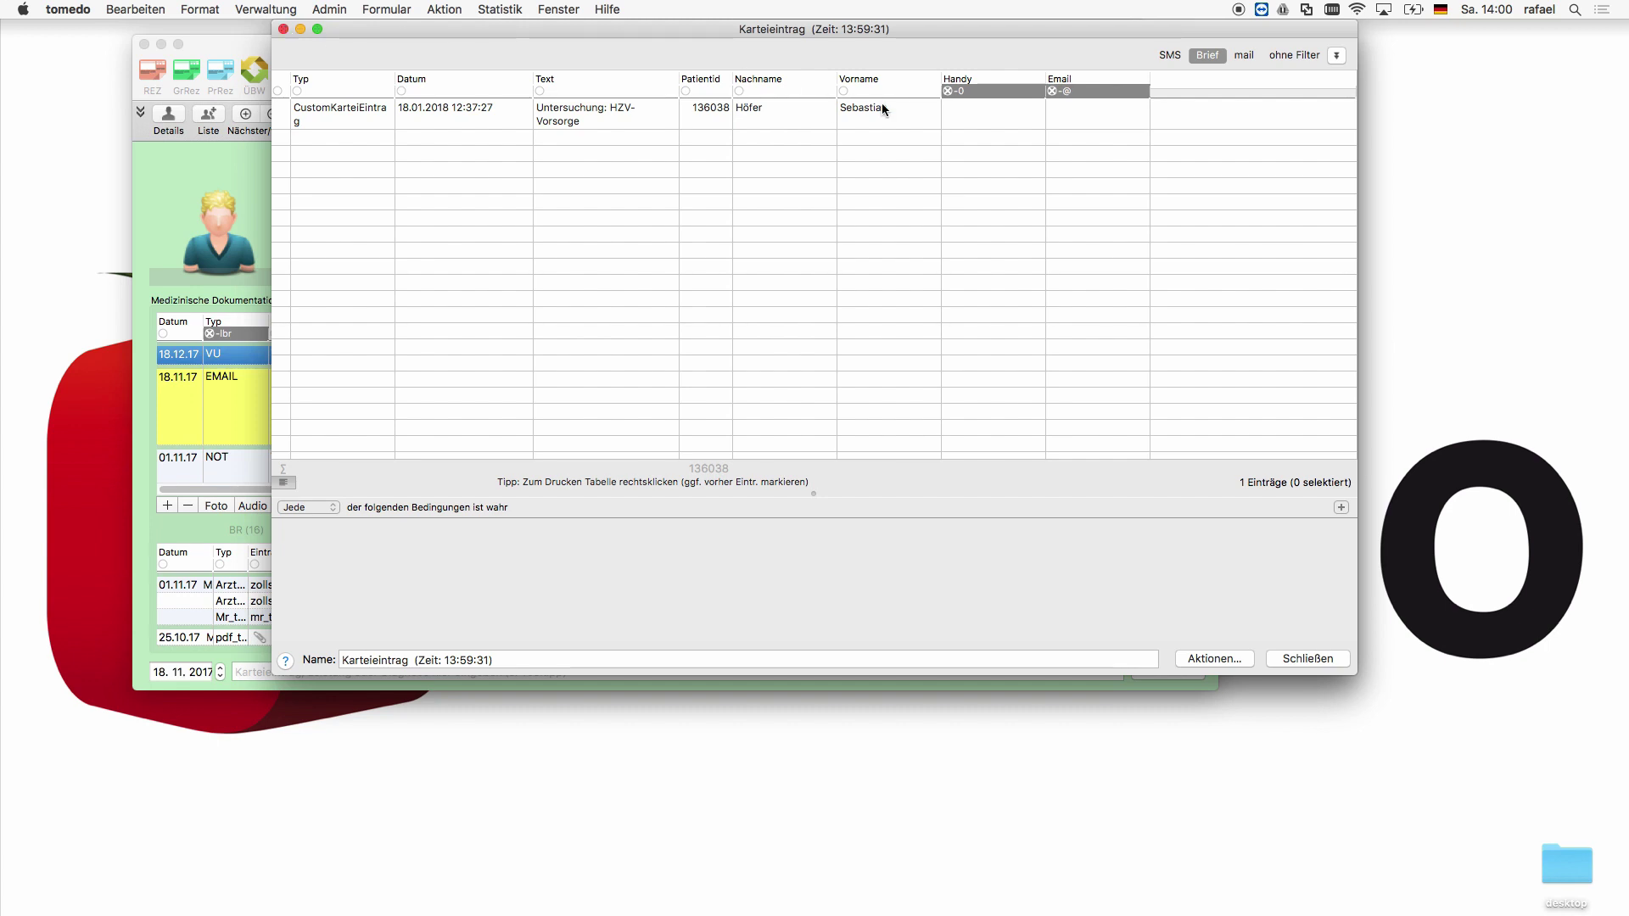
# Add the Freitext patient1 column to the recall list.
pyautogui.rightClick(971, 79)
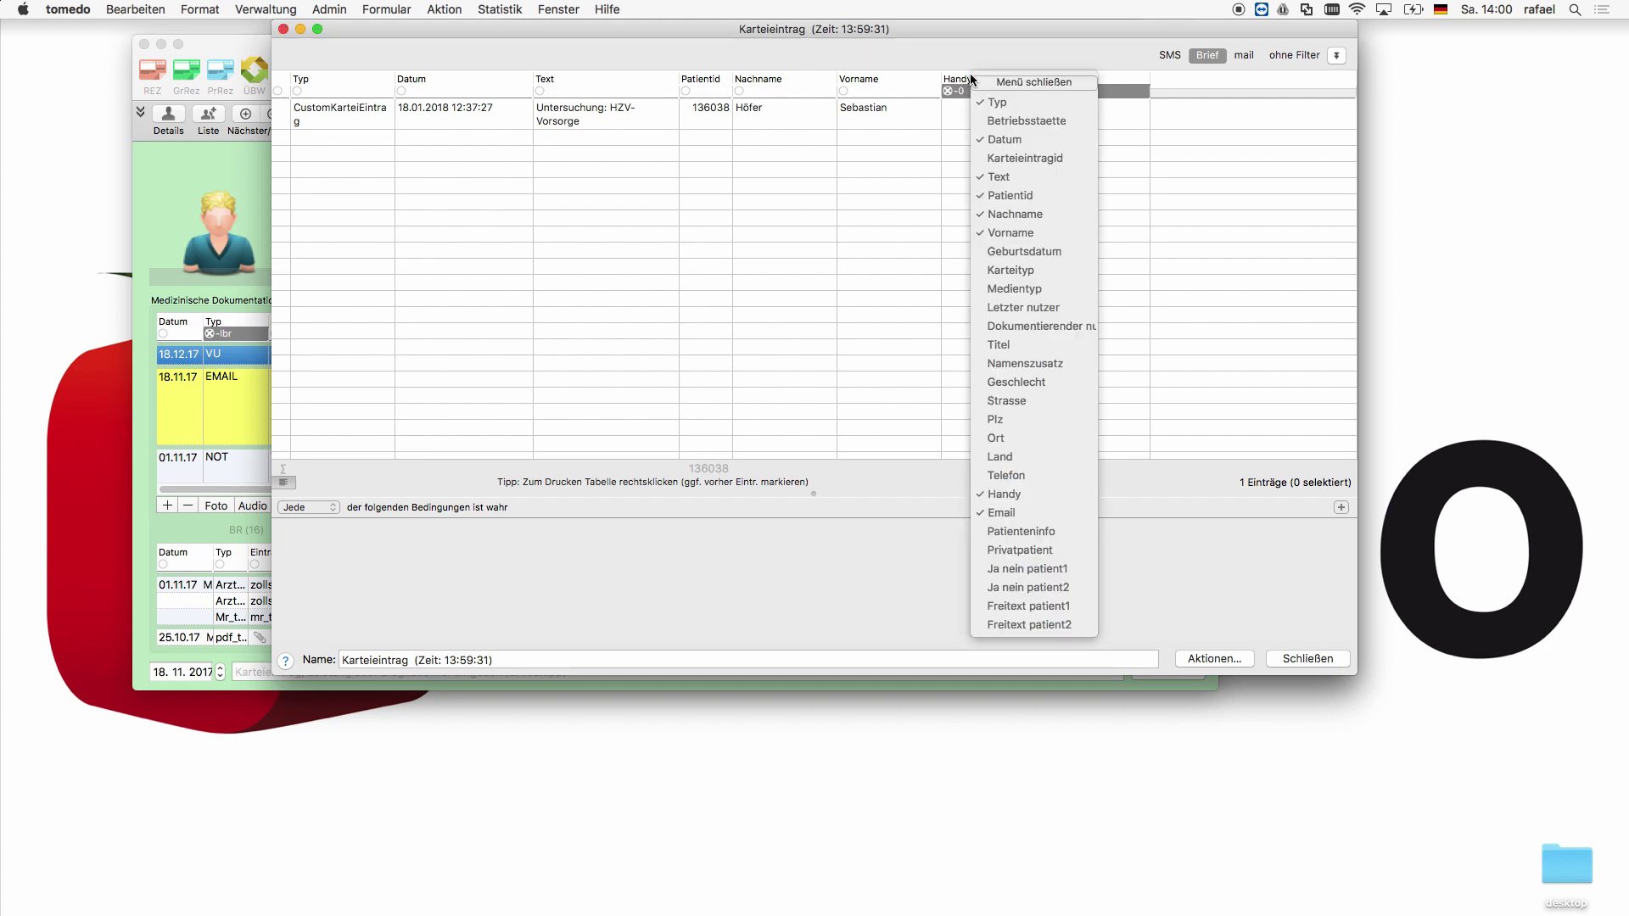
pyautogui.click(1016, 604)
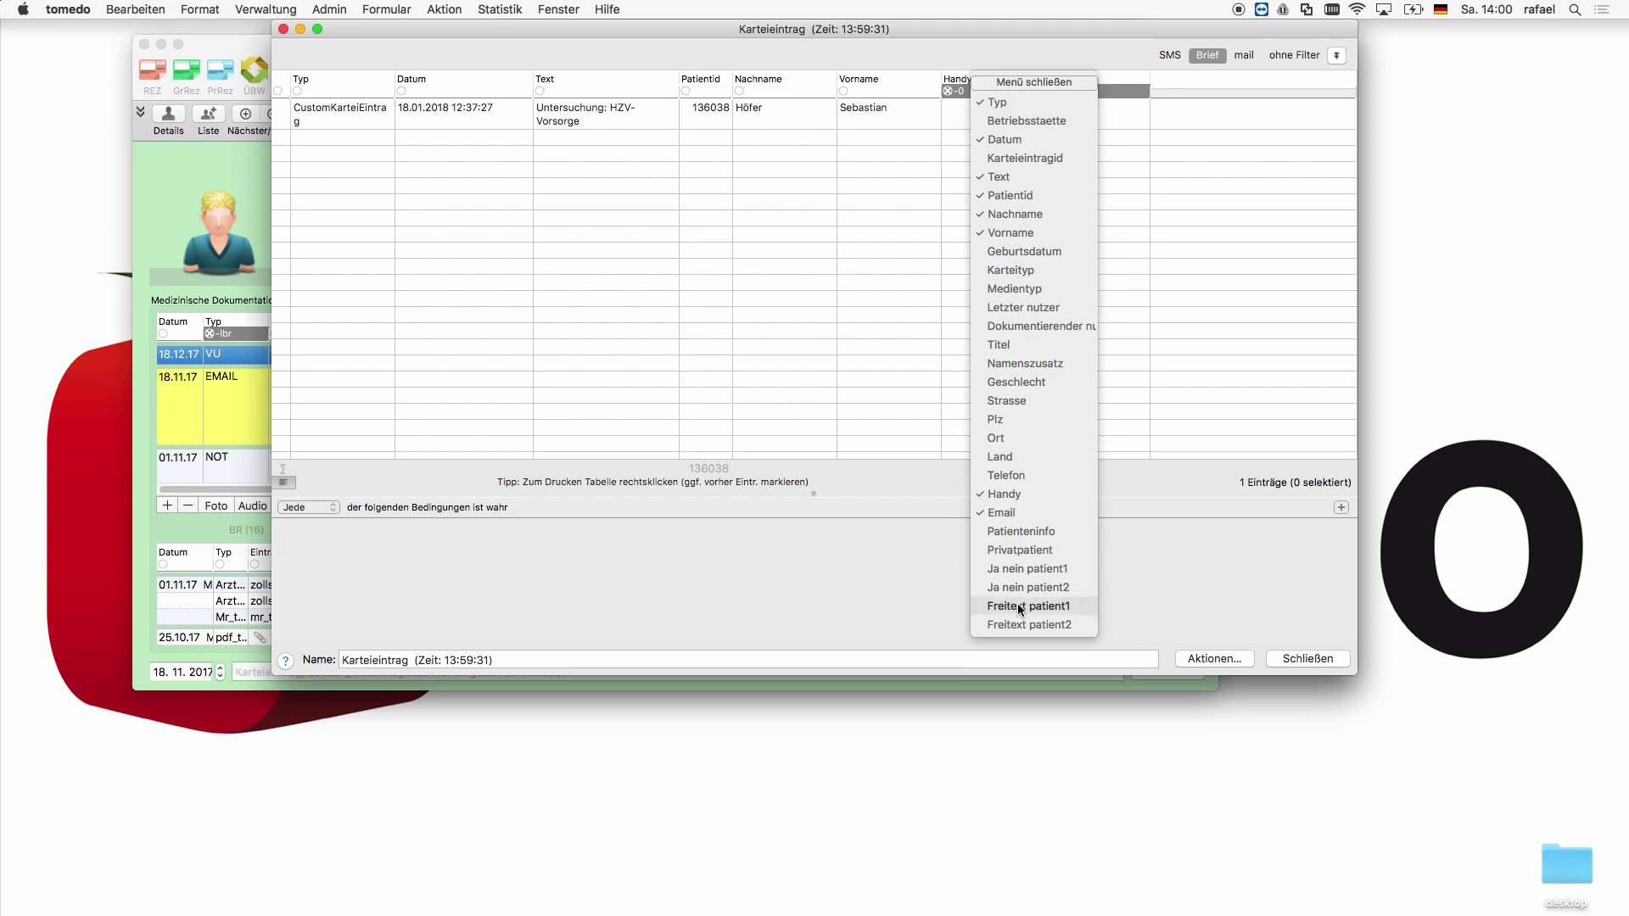
pyautogui.click(1165, 360)
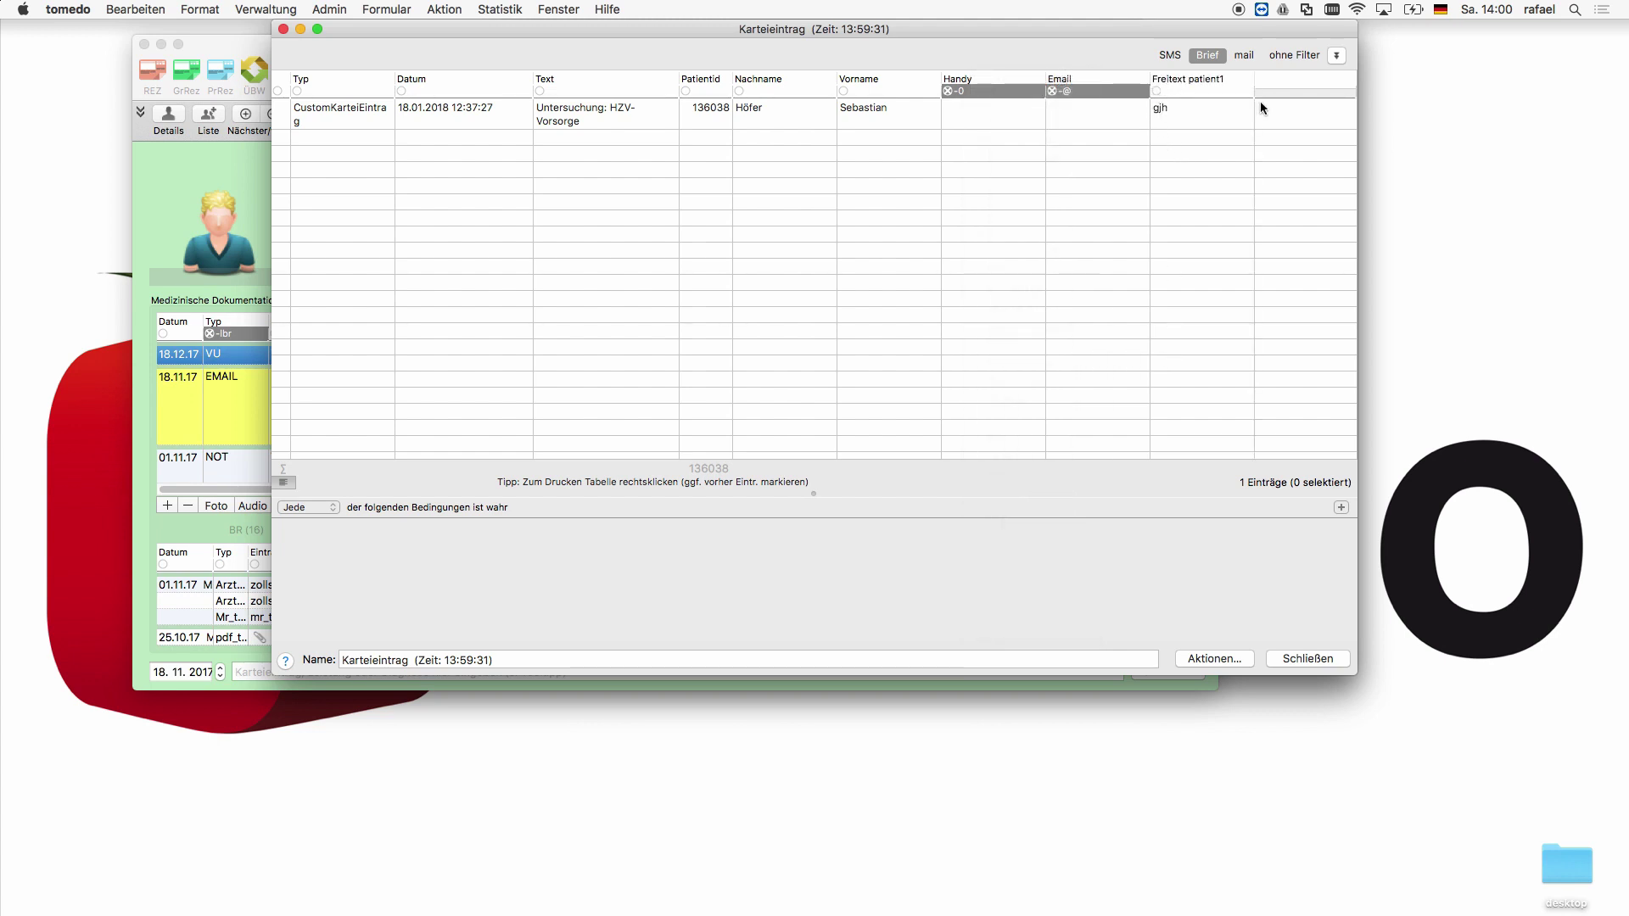